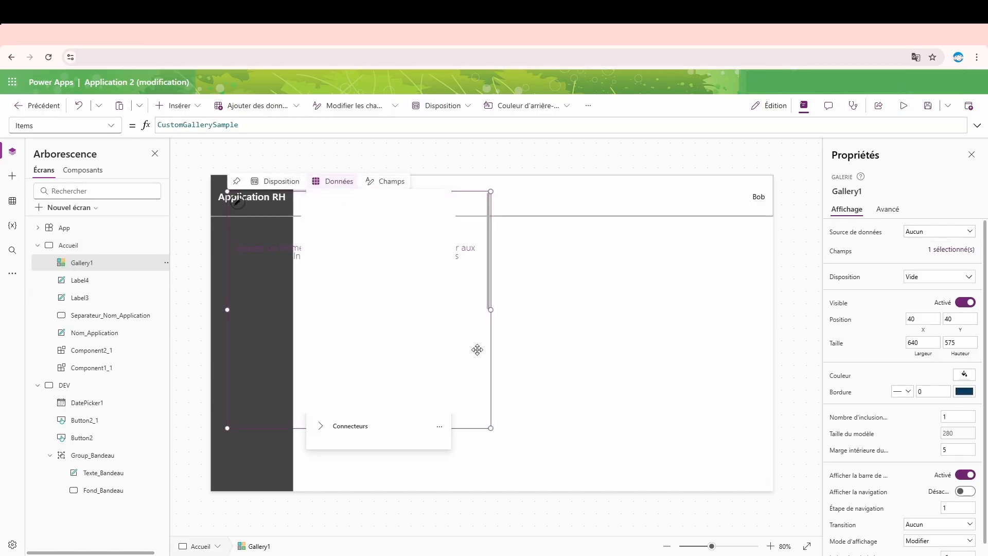
- Fit the gallery into the dark sidebar below the header, at X 0 and Y 102 with width 200 and height 666
left_click_drag(476, 348, 463, 375)
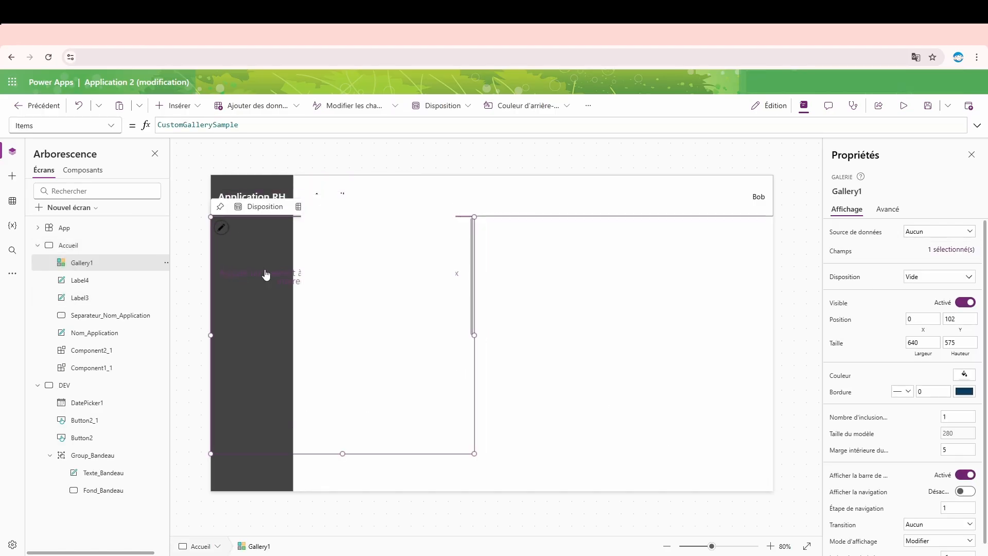
left_click_drag(342, 453, 335, 495)
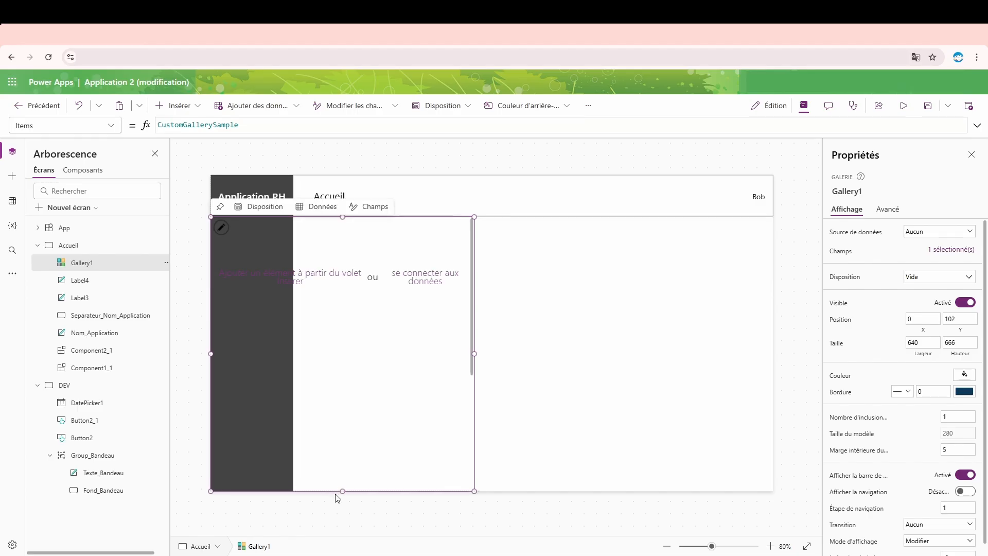
left_click_drag(474, 352, 432, 353)
left_click_drag(359, 353, 289, 352)
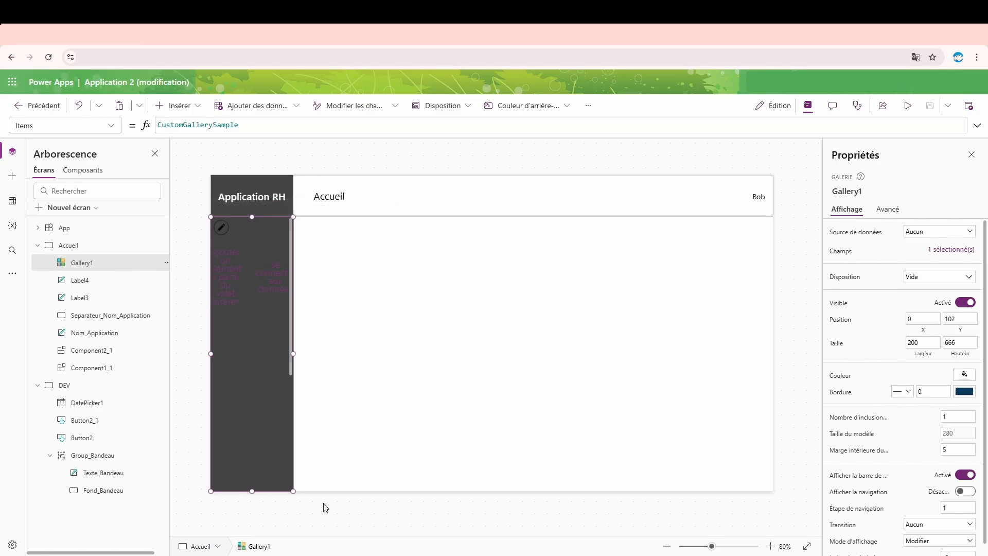
- Set the gallery's height to 600 and move it down to Y 168, flush with the sidebar's lower end
mouse_move(284, 219)
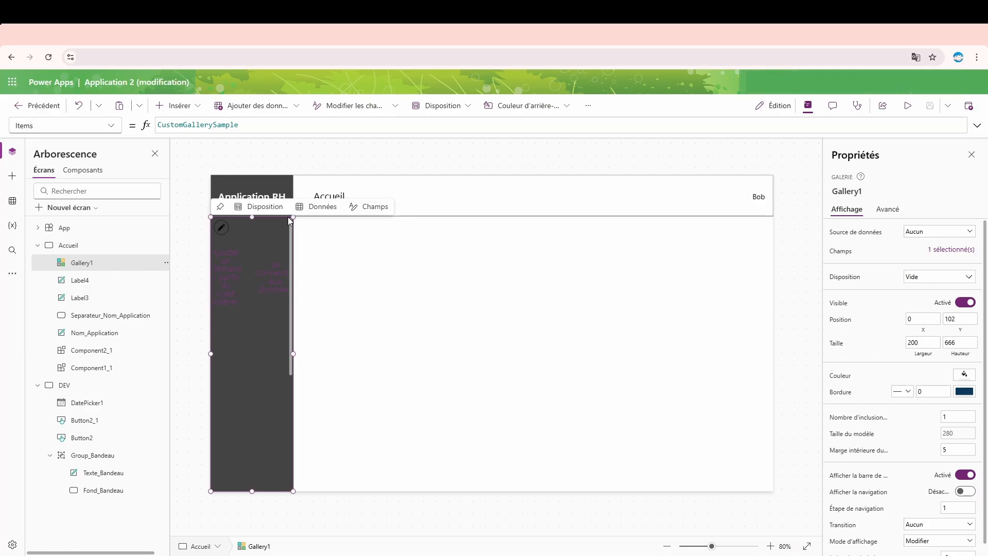
left_click(967, 343)
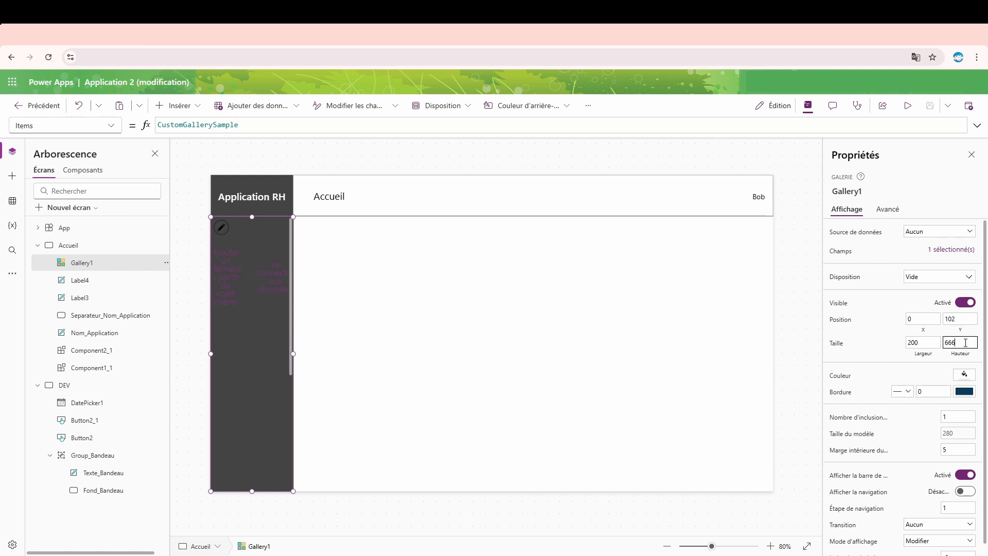
type("00")
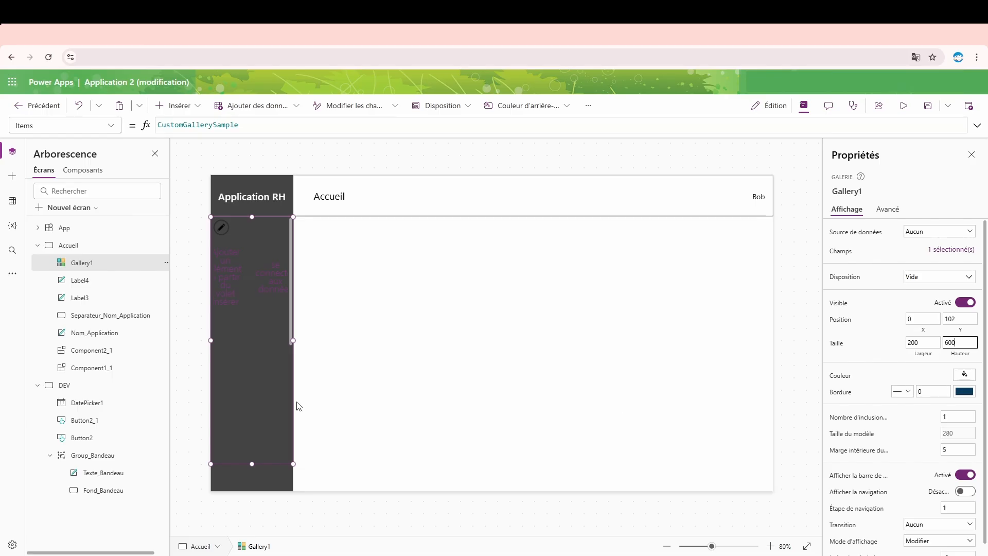
left_click_drag(260, 400, 250, 423)
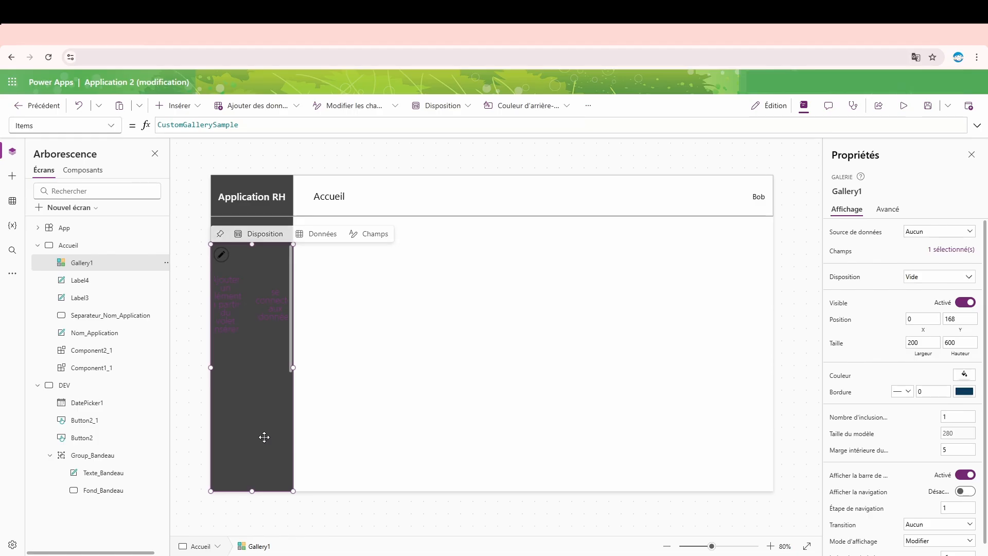
left_click_drag(262, 436, 263, 423)
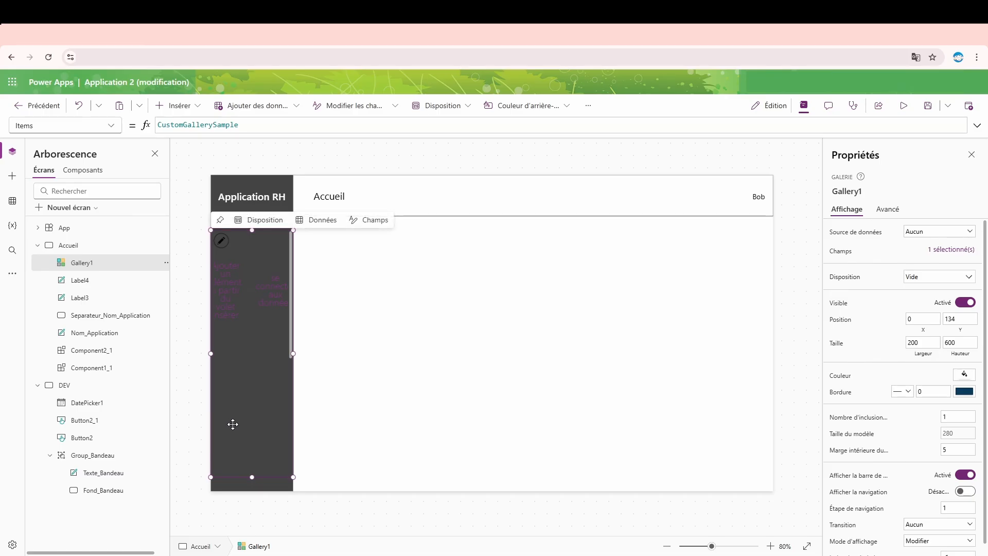
left_click_drag(236, 426, 239, 443)
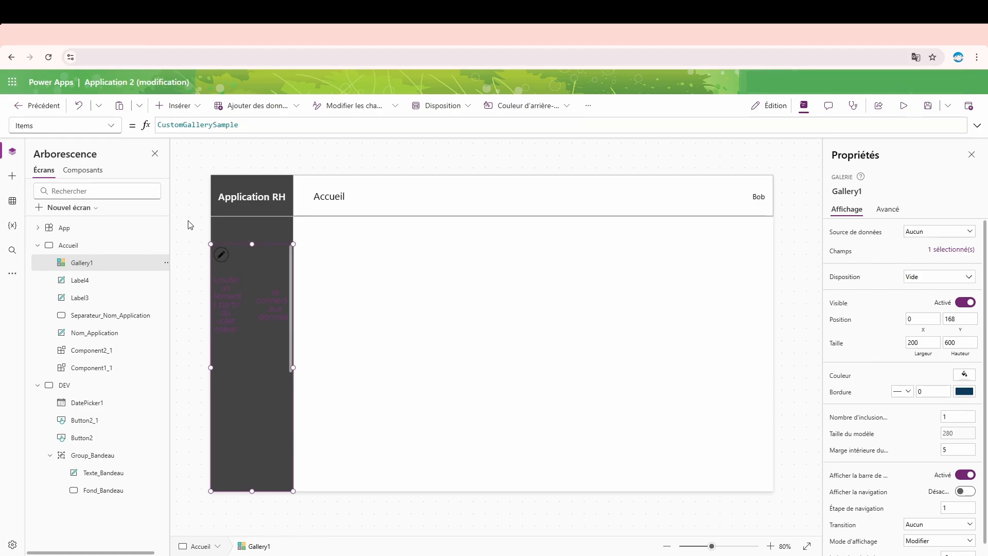
- Rename the gallery as Gallery_Menu
double_click(125, 269)
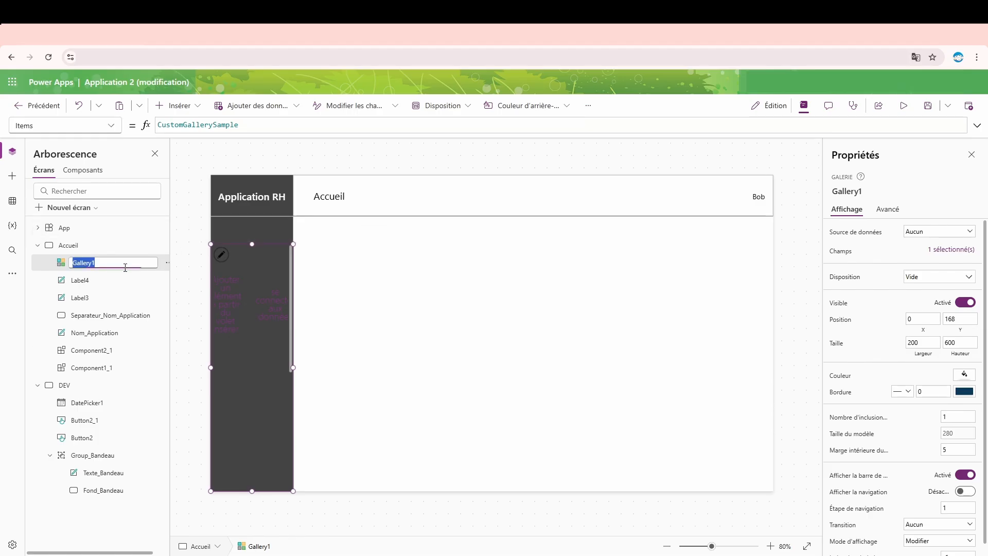
left_click(126, 269)
key("BackSpace")
type("_Menu")
key("Return")
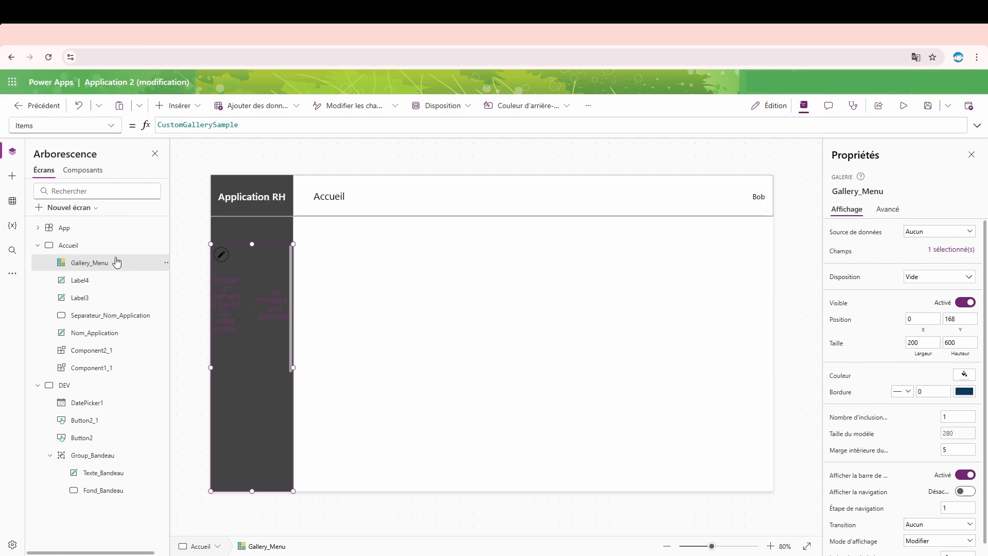
- Open the App object's OnStart formula for editing in an enlarged formula editor
left_click(92, 231)
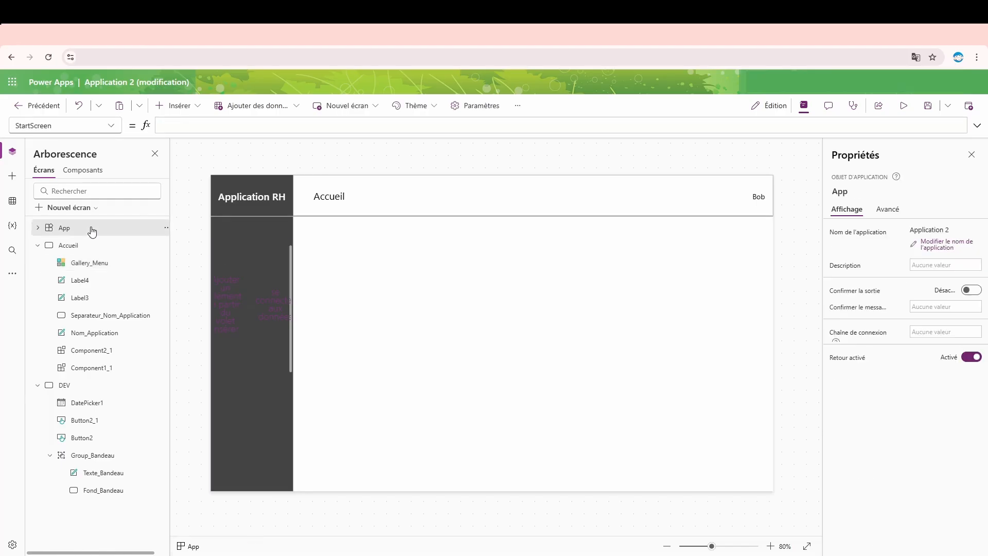
left_click(893, 208)
left_click(851, 362)
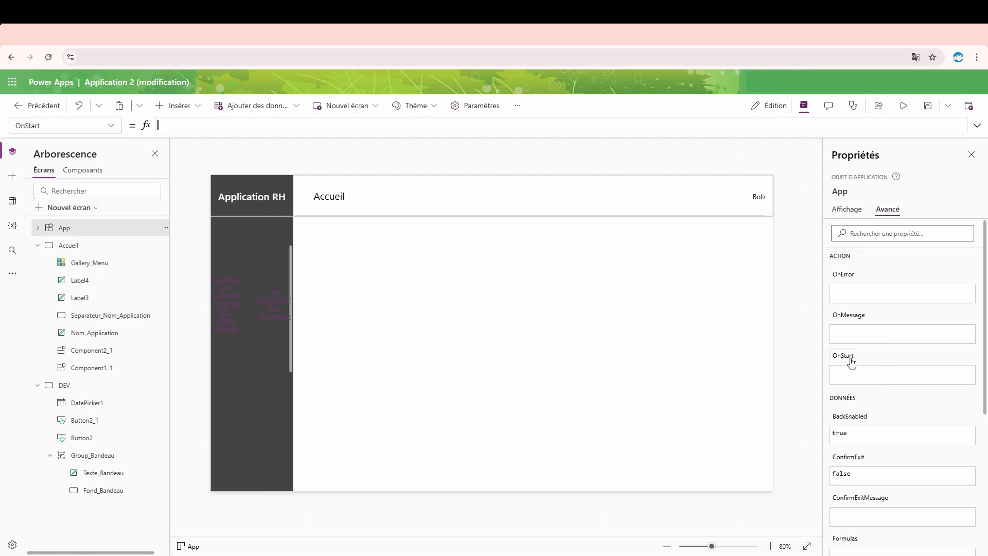
left_click(977, 125)
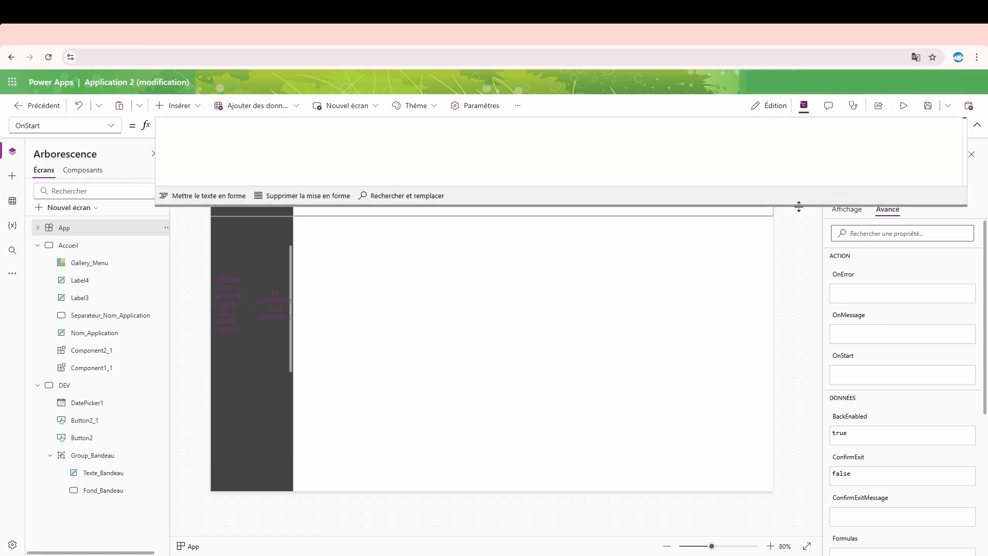
left_click_drag(799, 206, 799, 388)
left_click(669, 207)
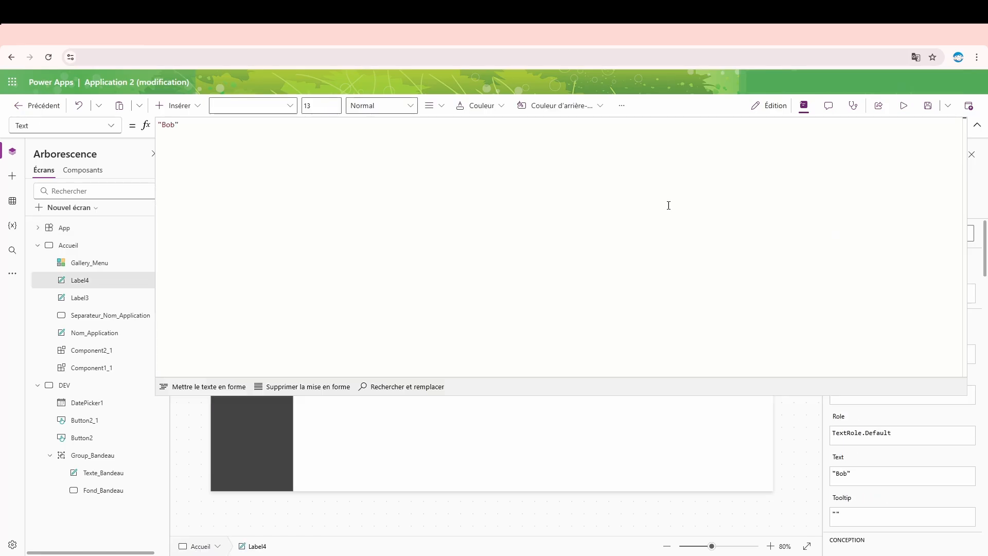
left_click(805, 483)
left_click(57, 227)
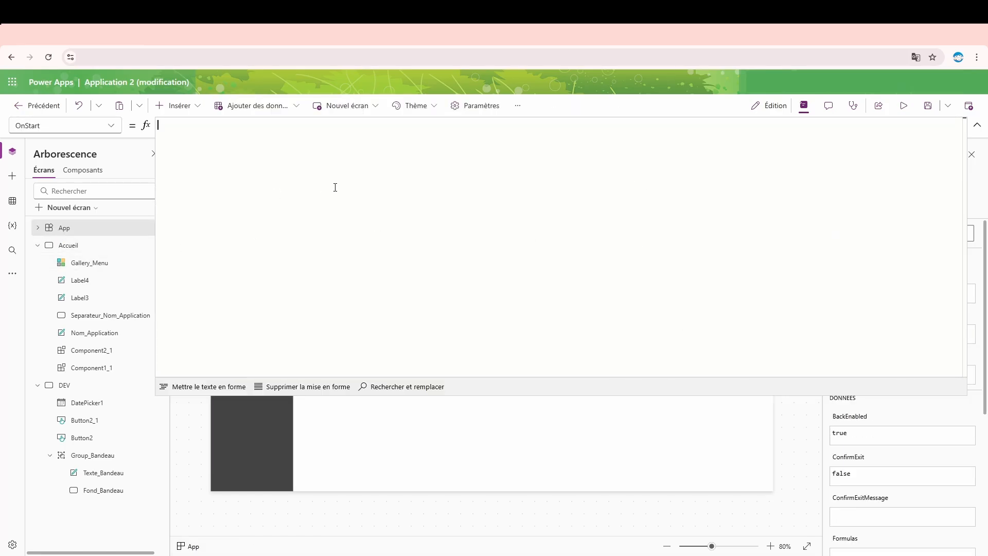
- Write a multi-line Set() call in OnStart with MENU as the variable and an empty line for its value
type("Set(")
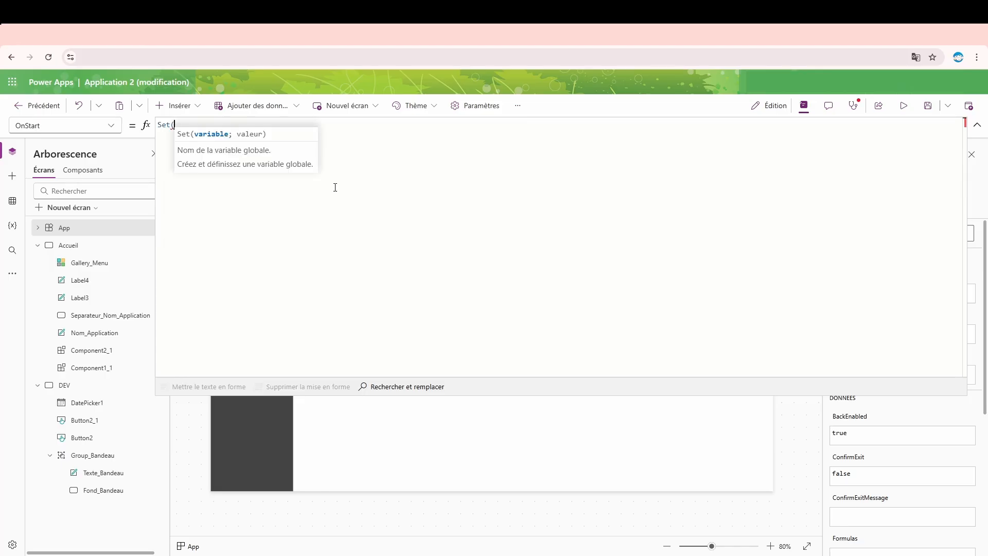
type("MENU")
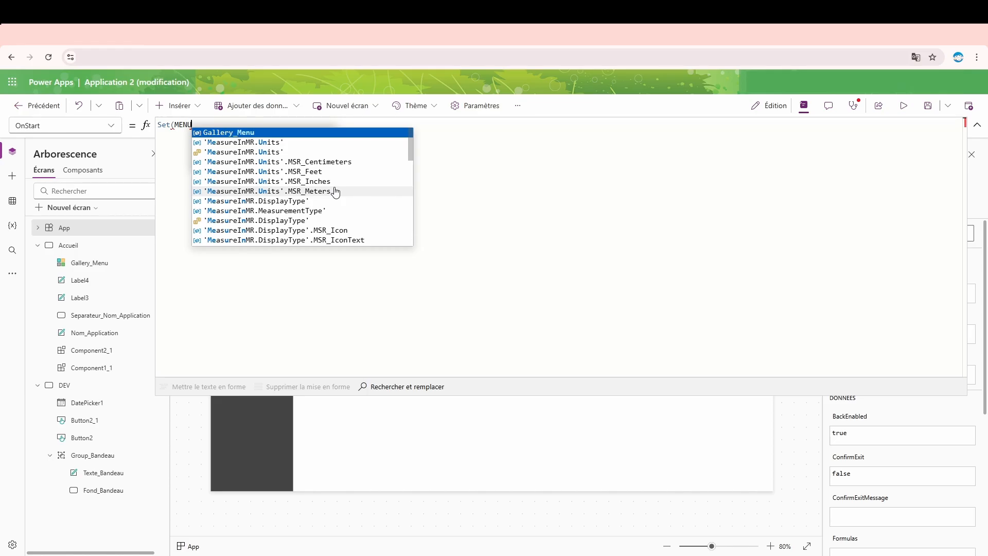
key("Left")
key("Left")
key("Left")
key("Left")
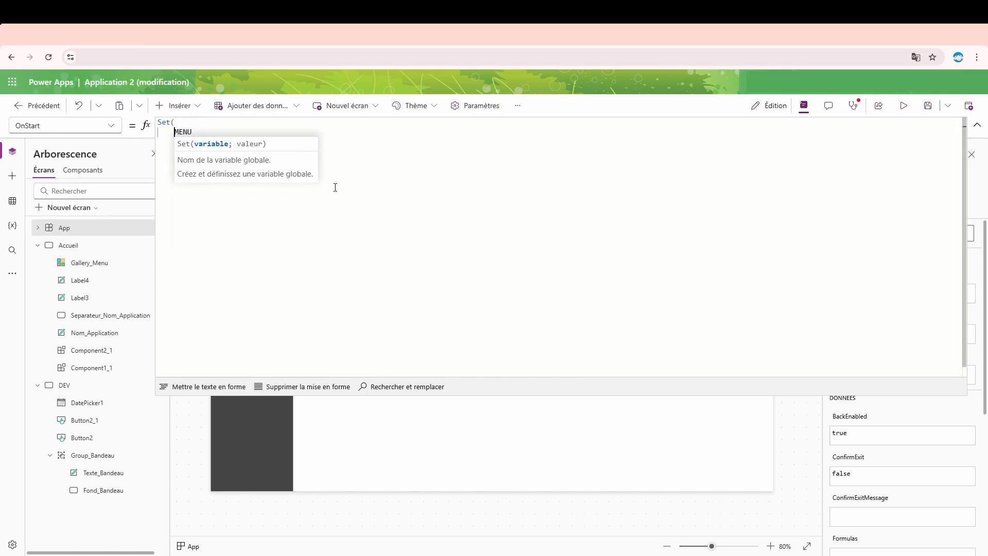
key("shift+Return")
key("End")
type(";")
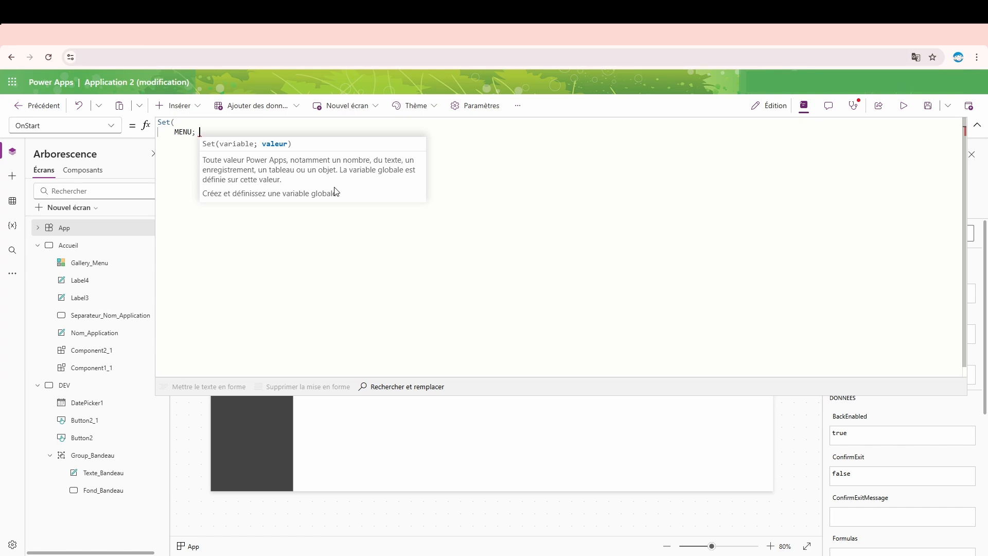
type(")")
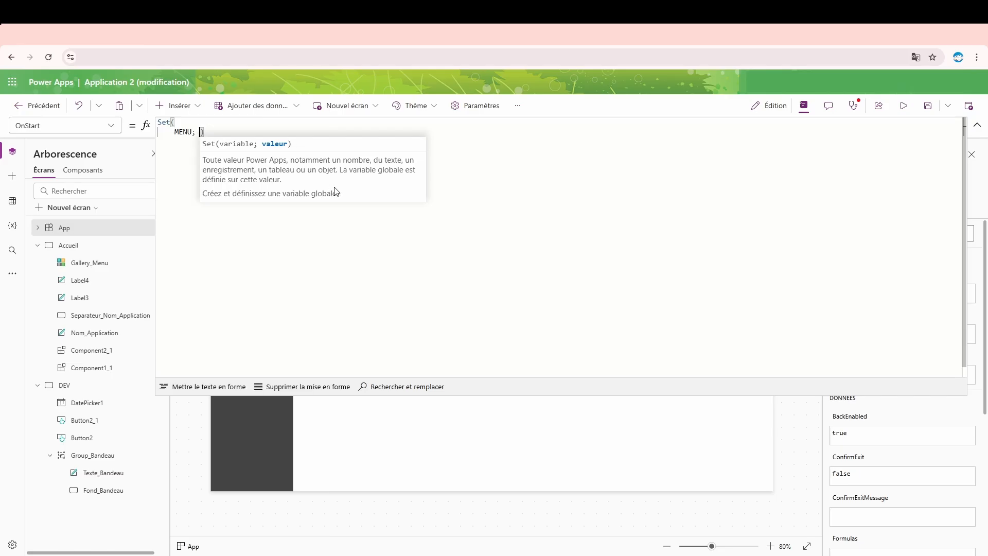
key("Left")
key("Return")
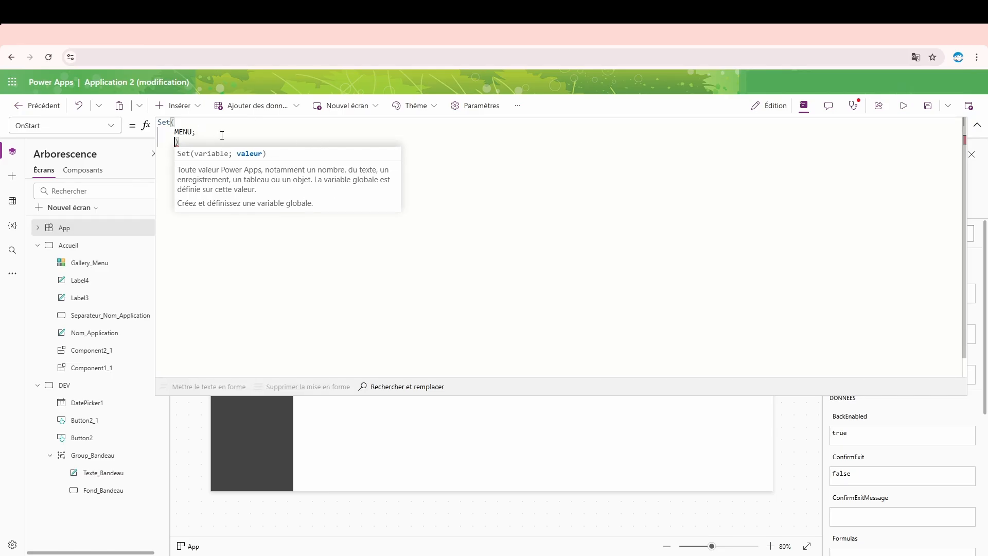
key("Return")
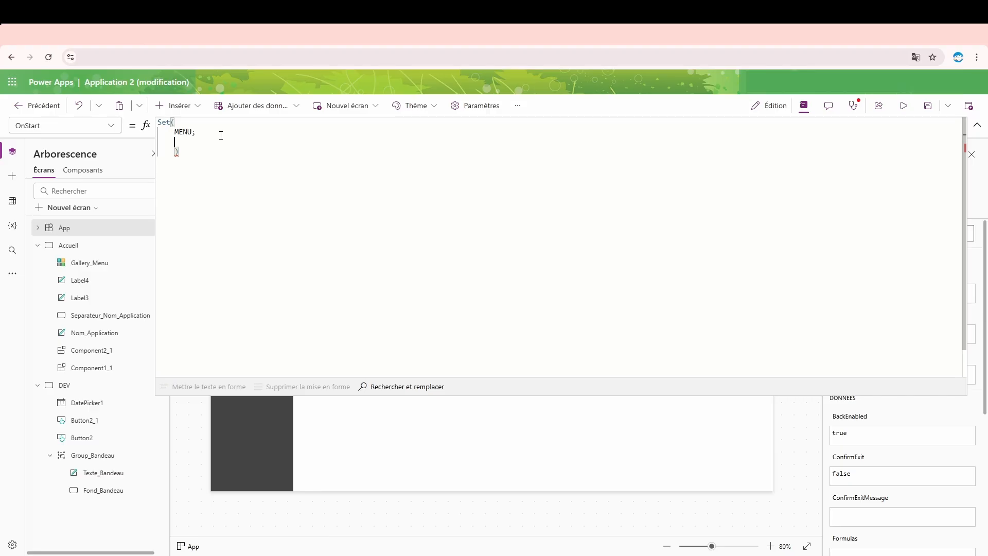
- Add a bracketed table as the MENU value, insert an empty record {} in it, and outdent the Set call's closing parenthesis
type("[")
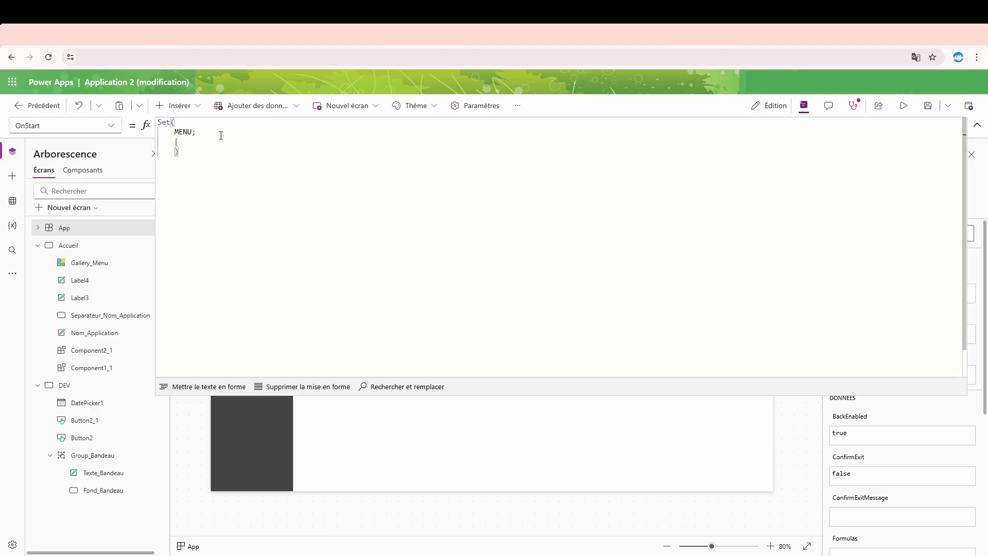
type("]")
key("Left")
key("Return")
key("Down")
key("Down")
key("Left")
key("BackSpace")
left_click(202, 154)
type("{}")
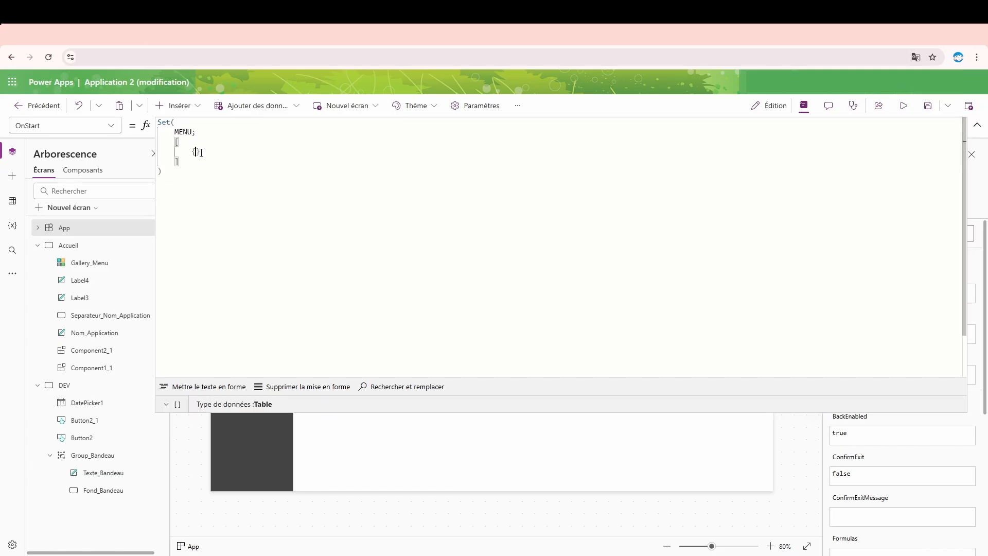
- Add the field Designation: "Accueil"; on its own line inside the first MENU record
key("Return")
type("Designati")
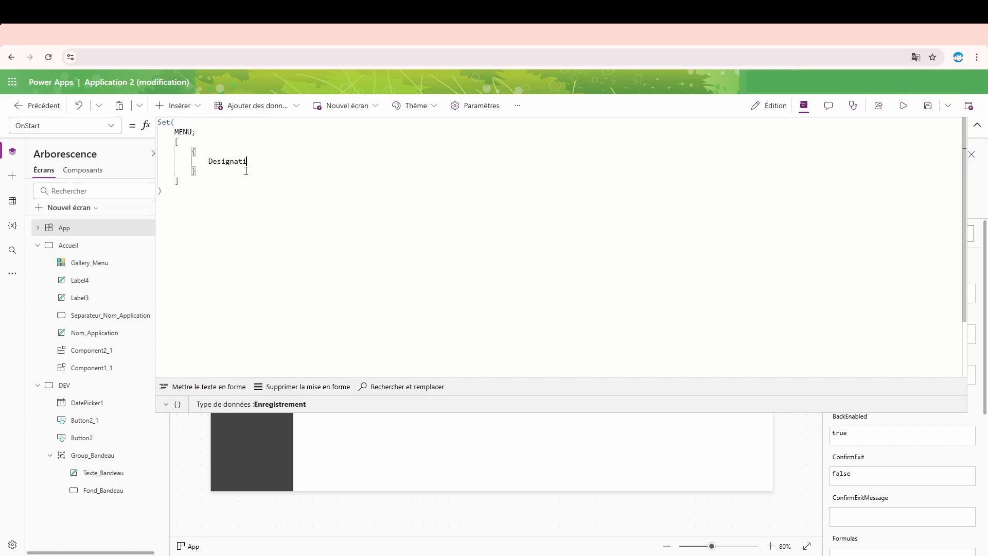
type("on: \"\"")
key("Left")
type("Accueil")
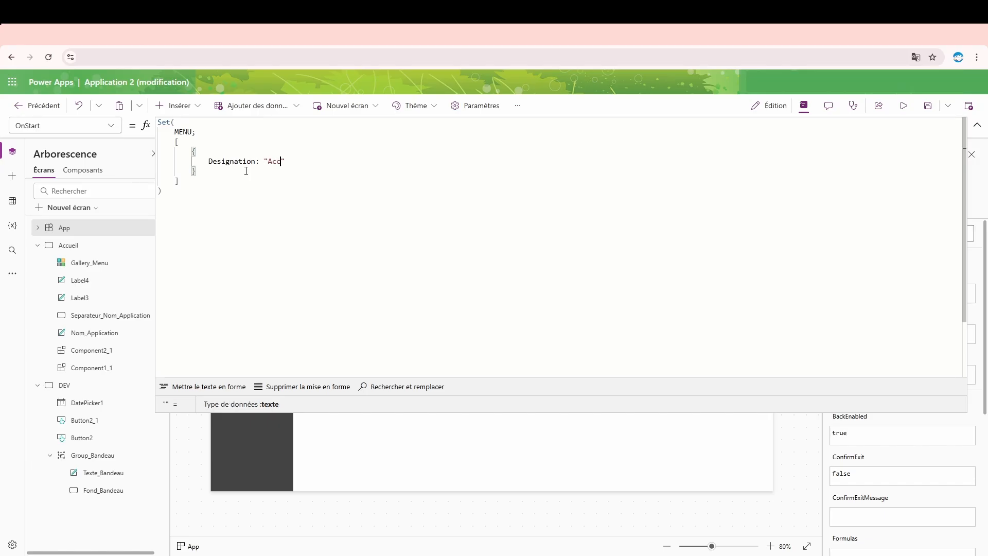
key("Right")
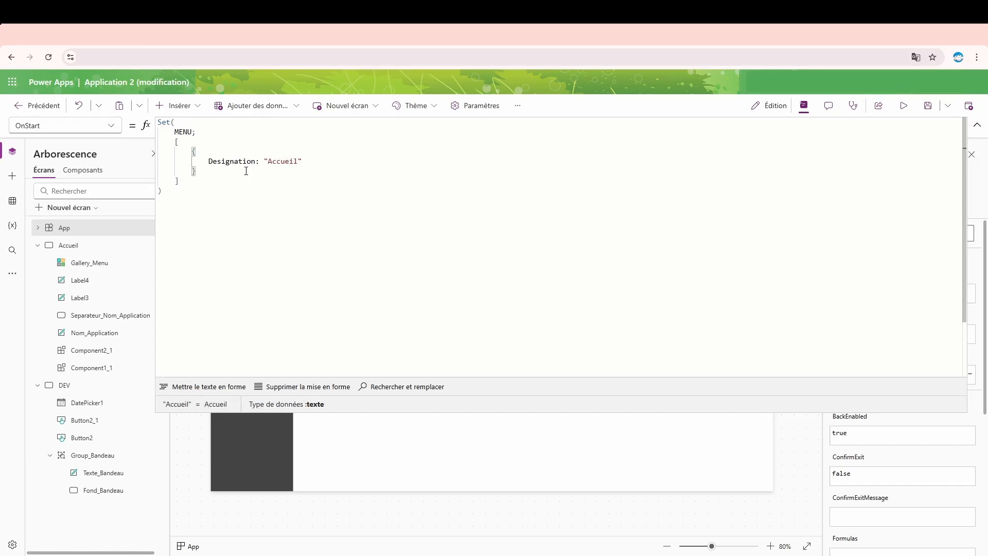
type(";")
key("Return")
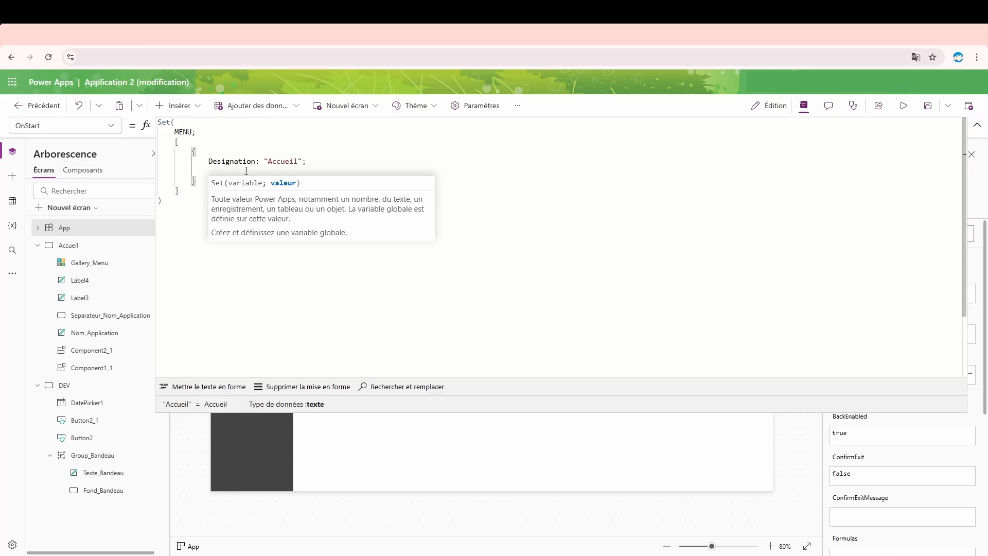
- Add the field color: RGBA(44;44;44;1) below Designation in the MENU record and check its resulting colour
type("color: ")
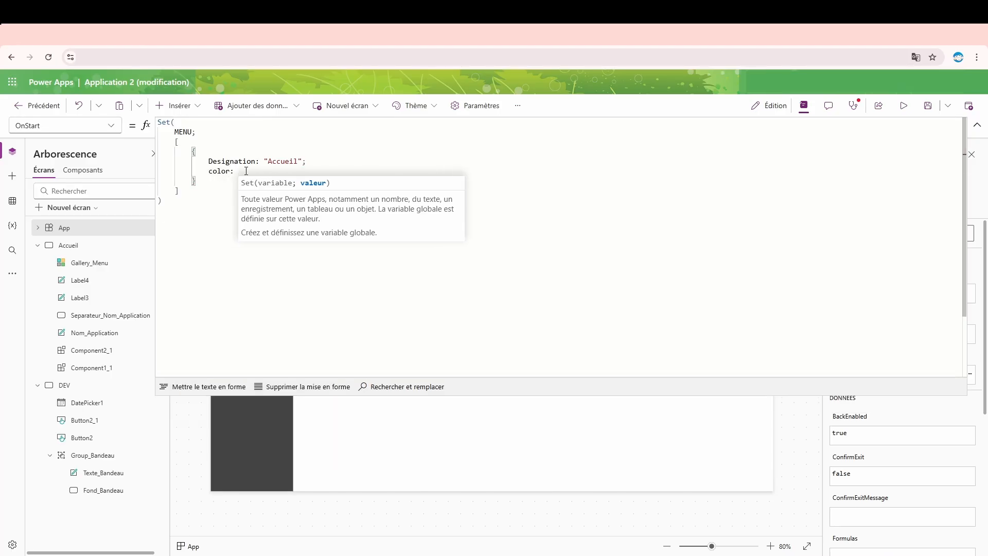
type("RGBA")
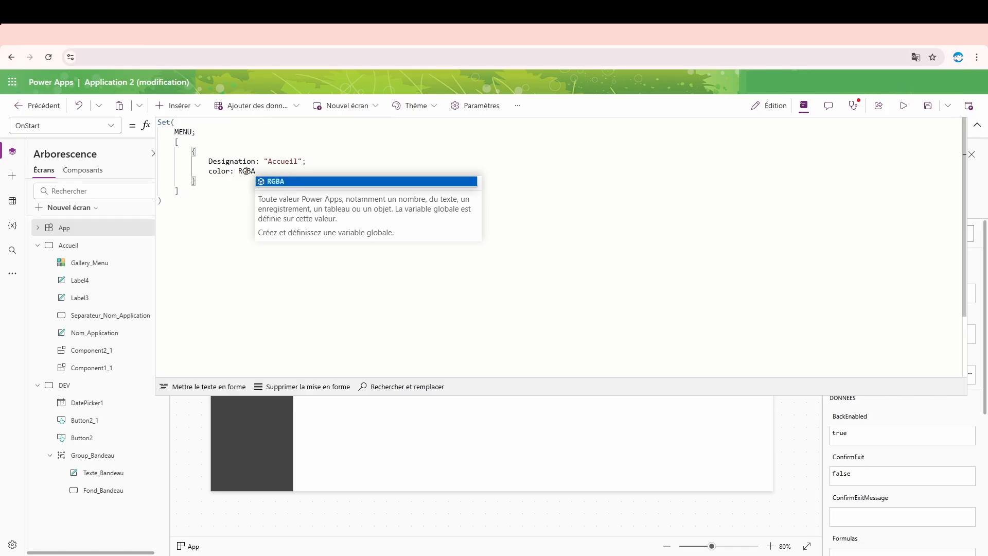
type("()")
key("Left")
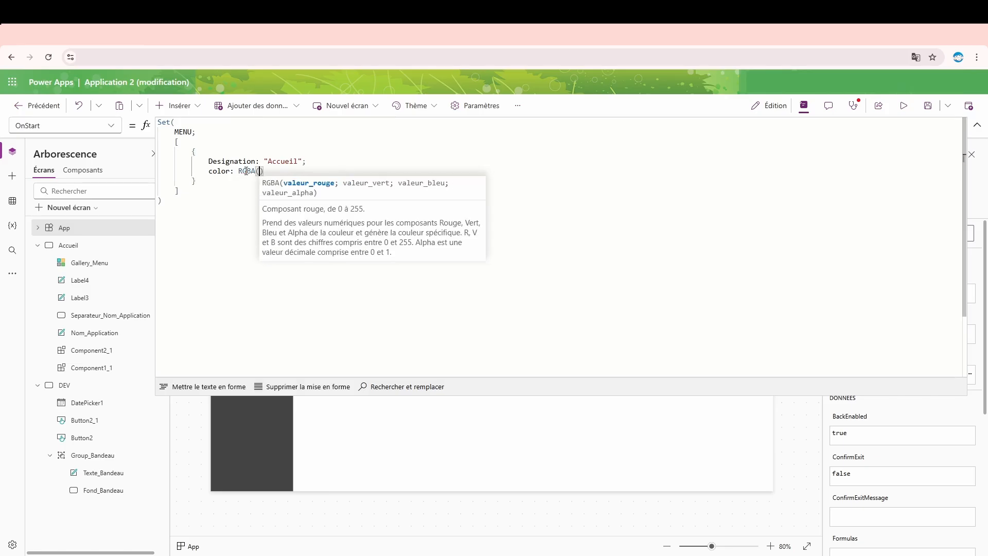
mouse_move(249, 168)
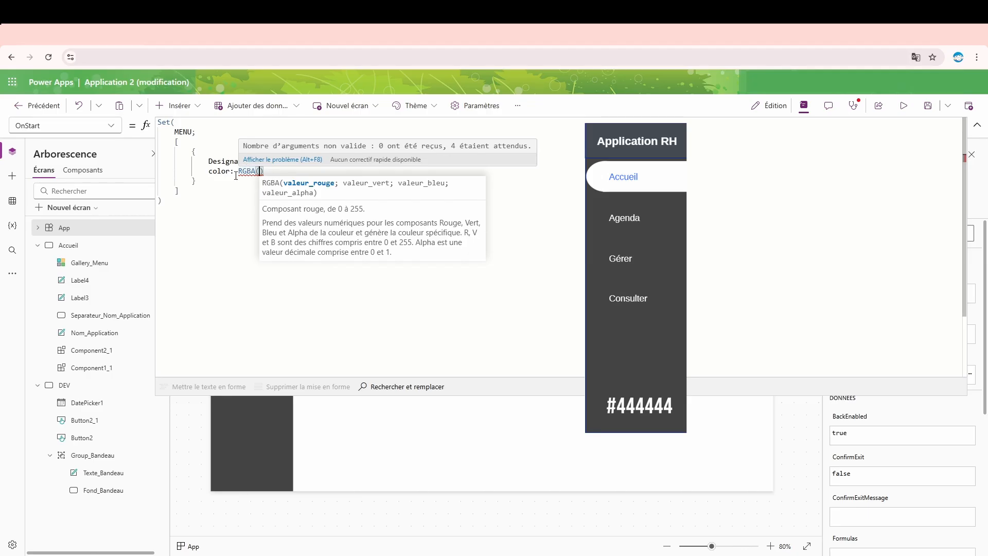
left_click(280, 168)
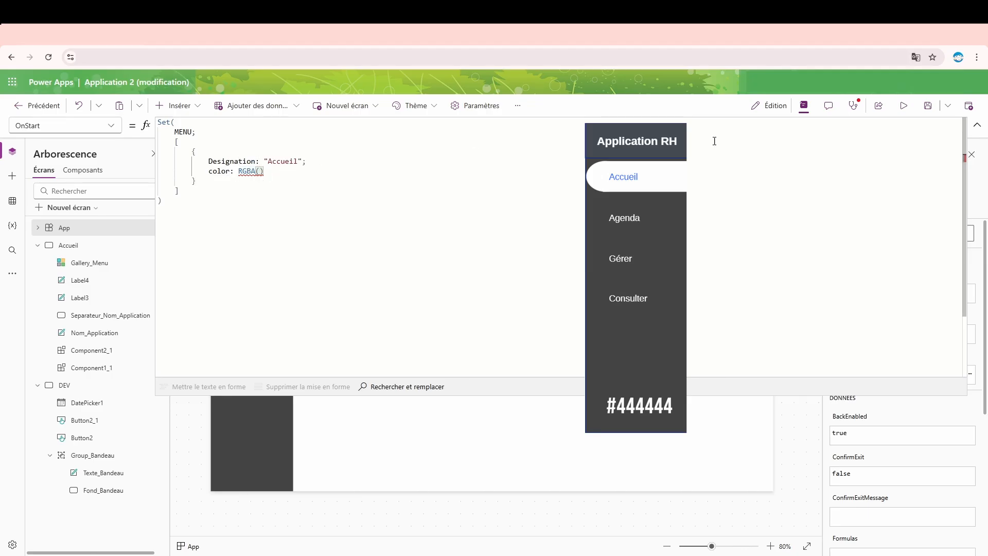
key("Left")
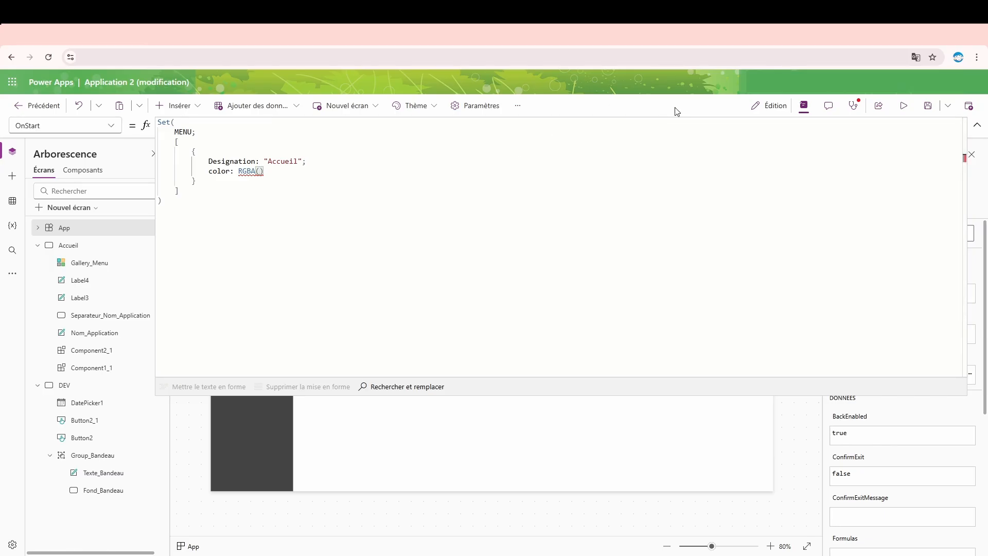
type("44;44;44;1")
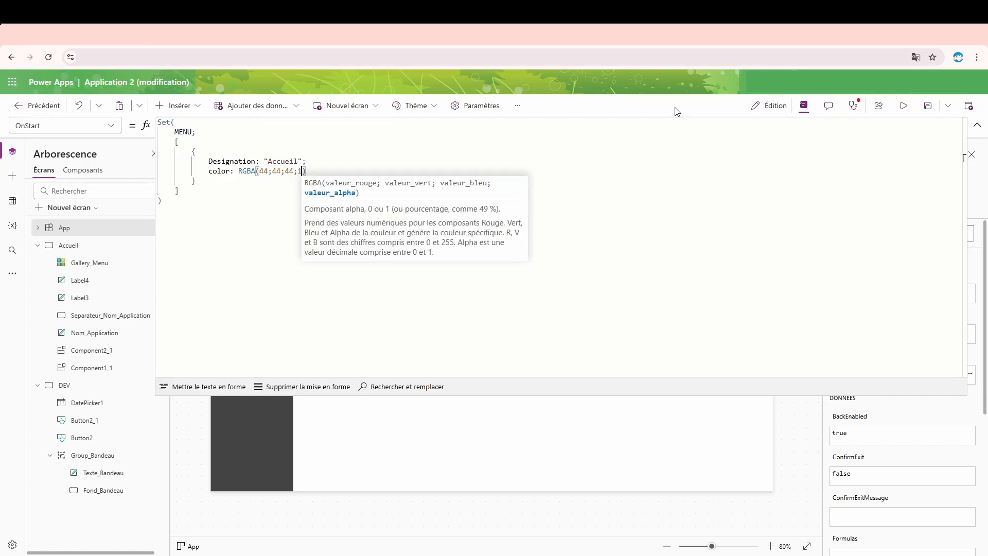
key("Down")
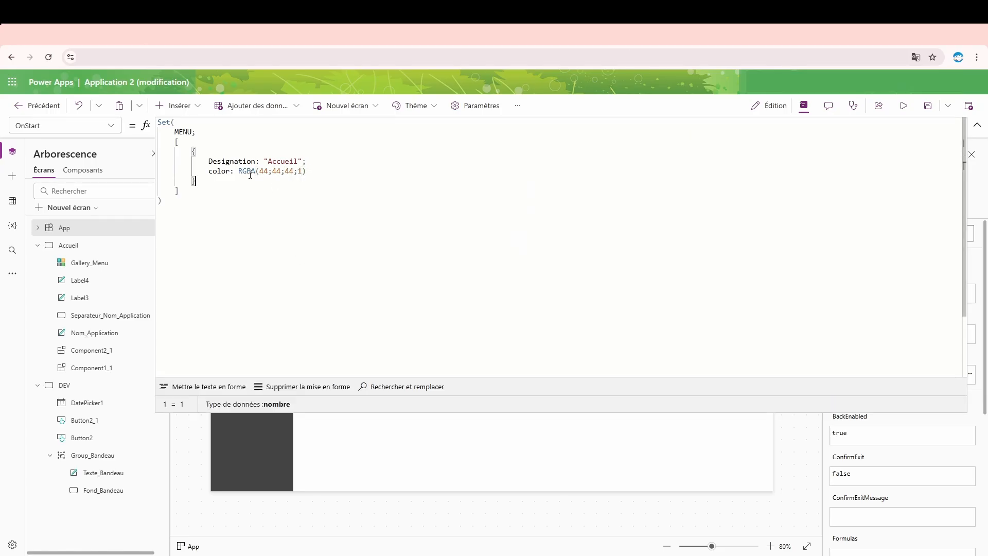
double_click(250, 171)
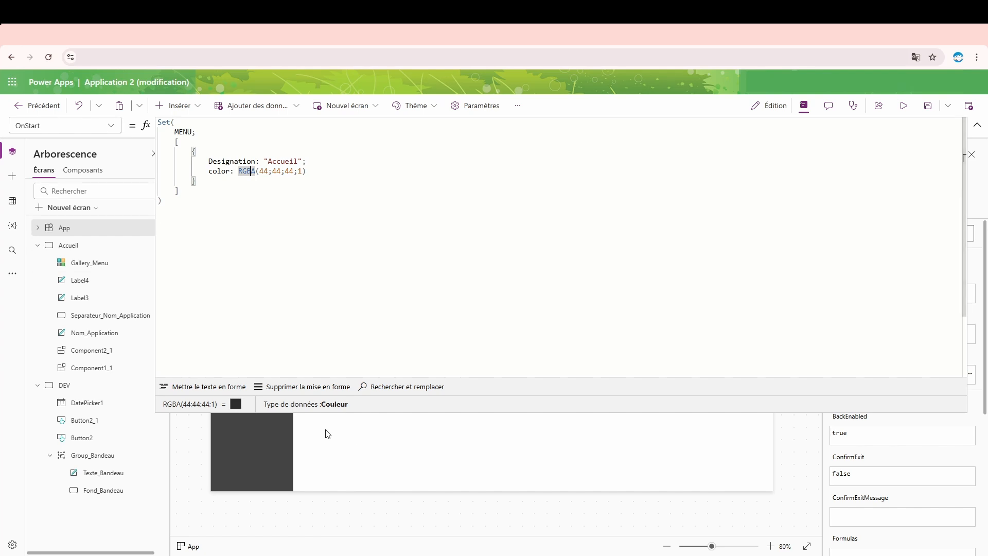
- End the color field with a semicolon, add a Color_actif line below it, and capitalise the first letter of both field names
left_click(322, 170)
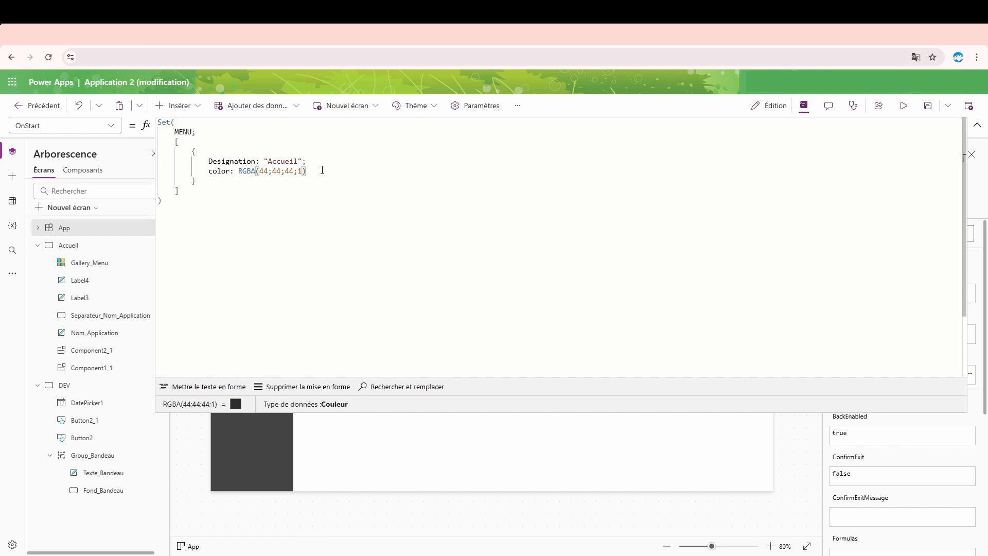
key("Return")
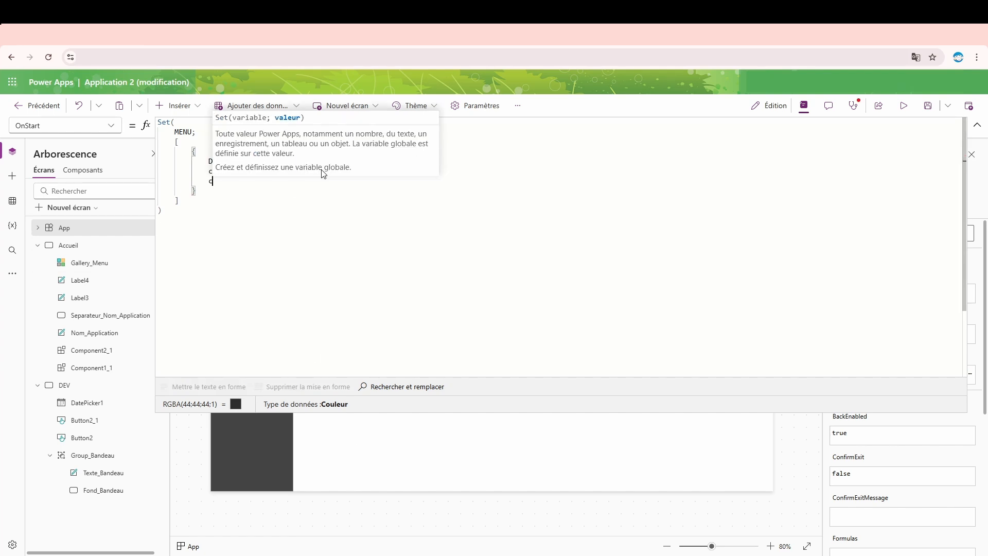
type("color_actif")
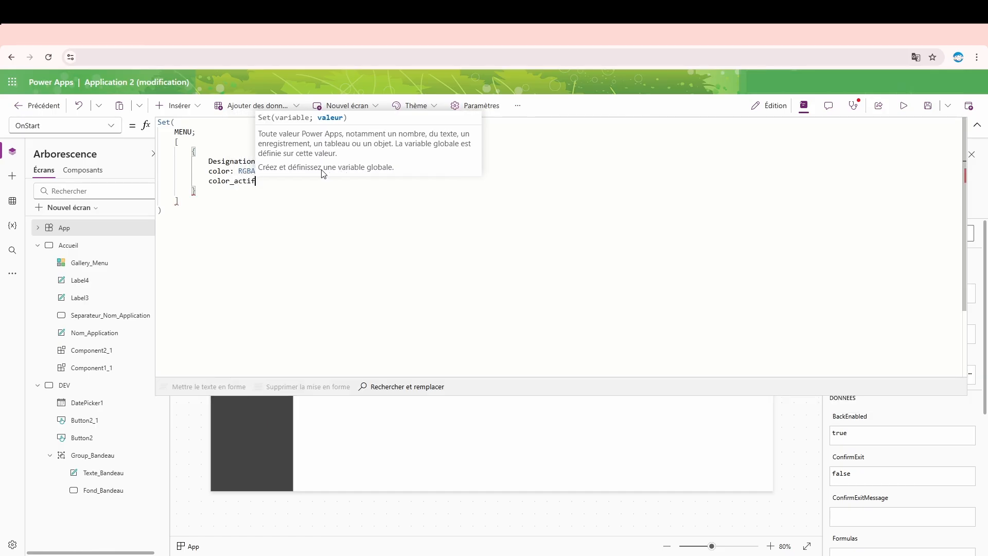
left_click(214, 177)
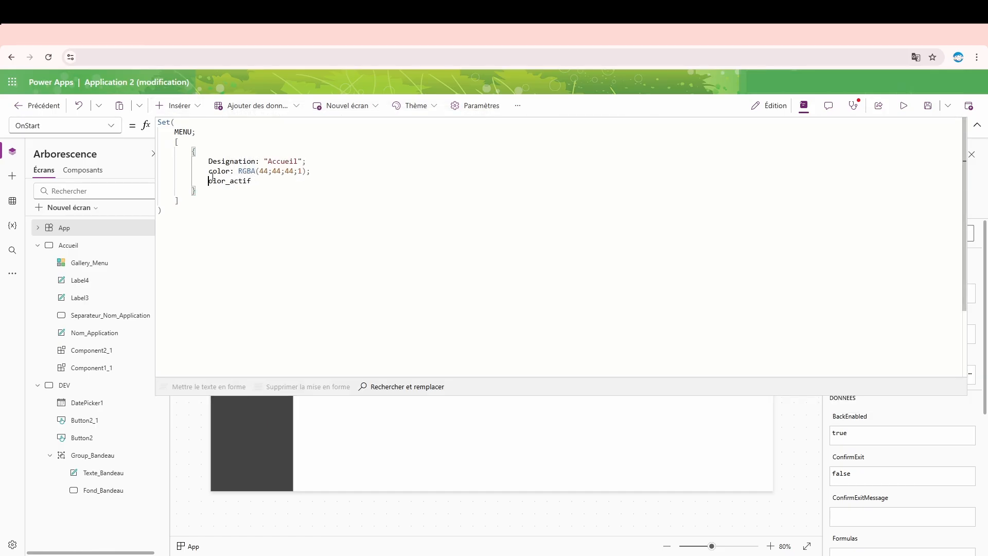
type("C")
key("Up")
key("BackSpace")
type("C")
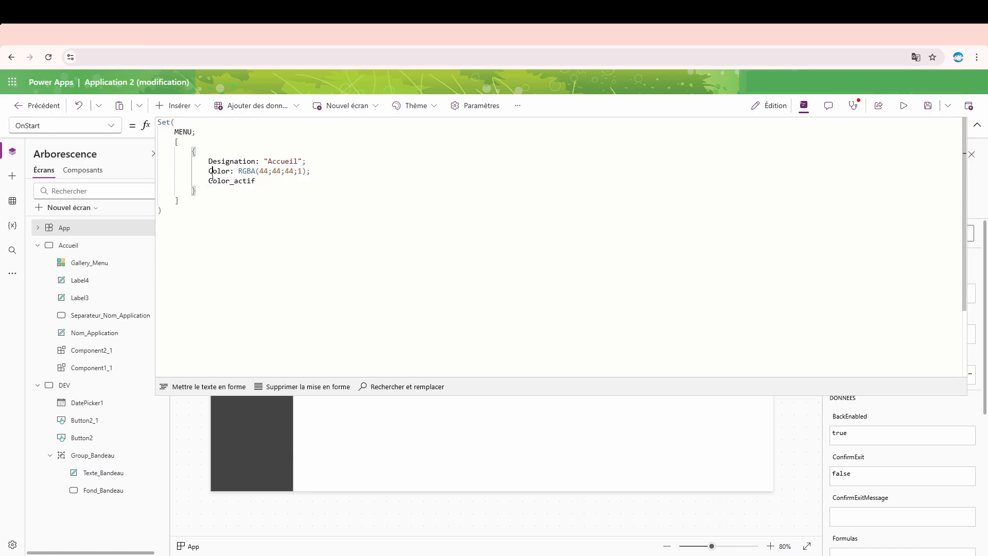
- Complete the Color_actif field with a colon and a copy of the Color field's value, RGBA(44;44;44;1);
key("End")
type(":")
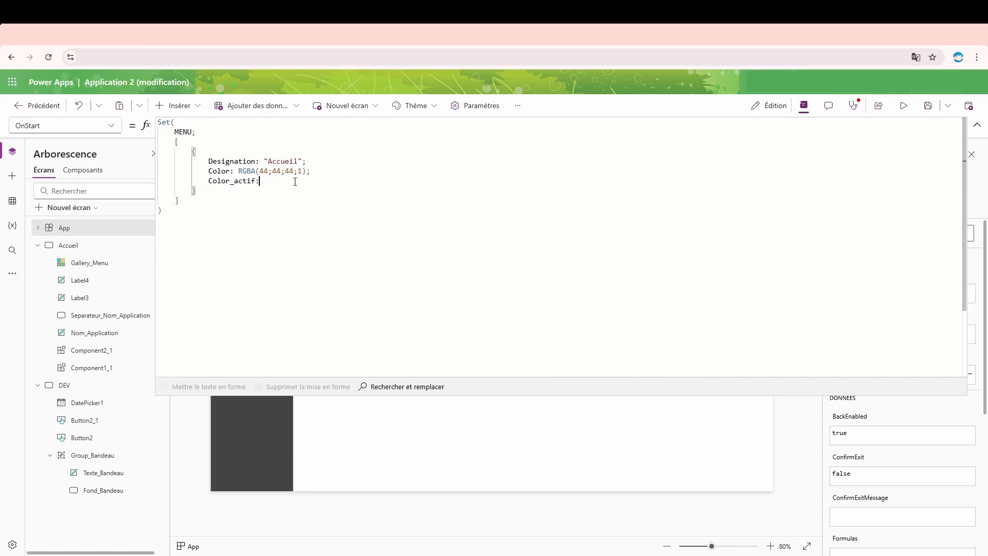
left_click_drag(311, 171, 240, 169)
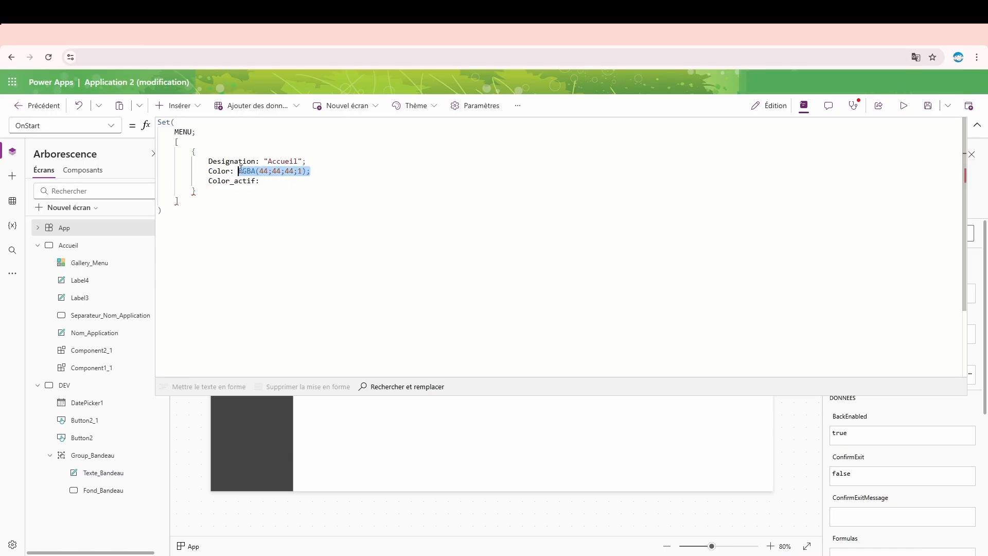
key("ctrl+c")
left_click(283, 176)
key("ctrl+v")
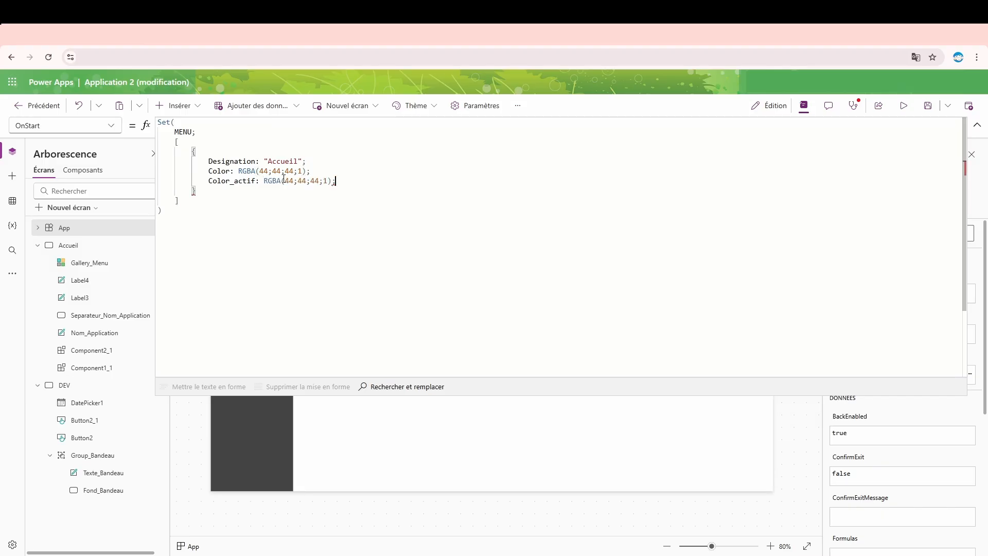
- Change the Color field's value to RGBA(255;255;255;1) in the MENU record
double_click(222, 171)
double_click(264, 171)
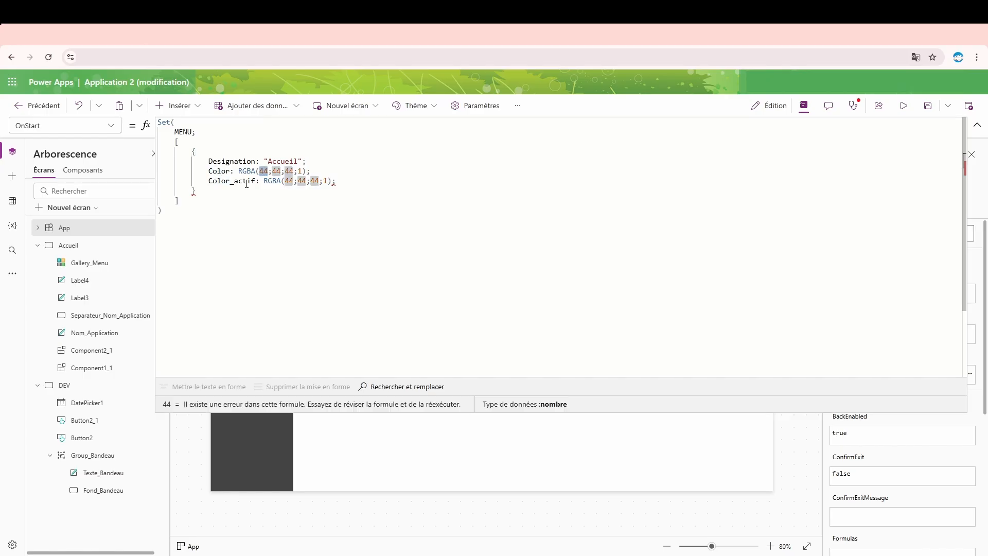
type("255")
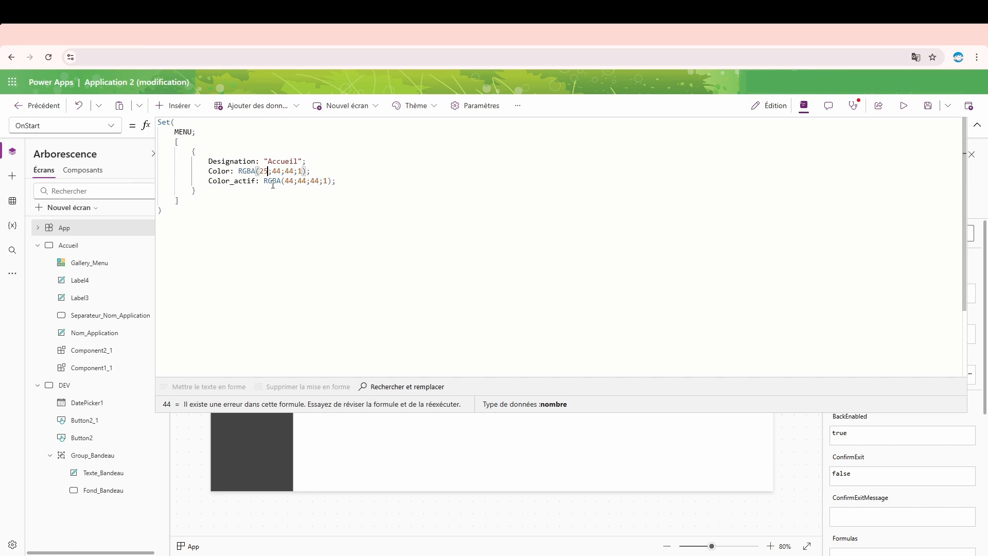
double_click(282, 170)
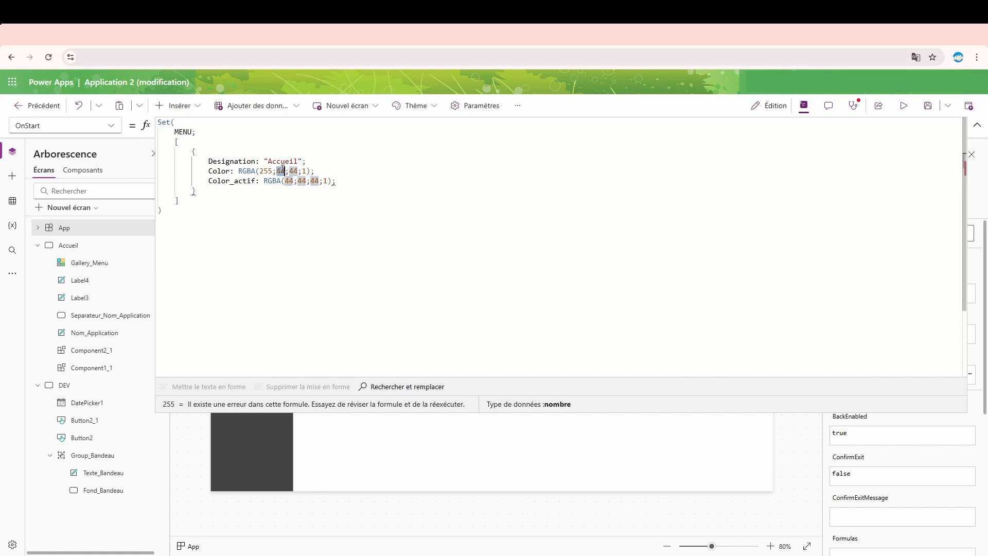
type("255")
double_click(298, 170)
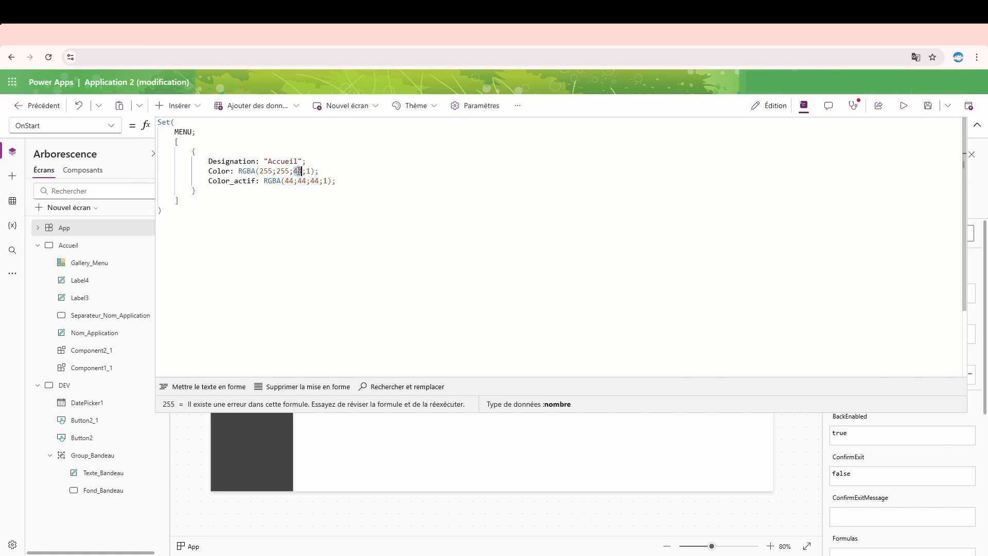
type("255")
left_click(247, 171)
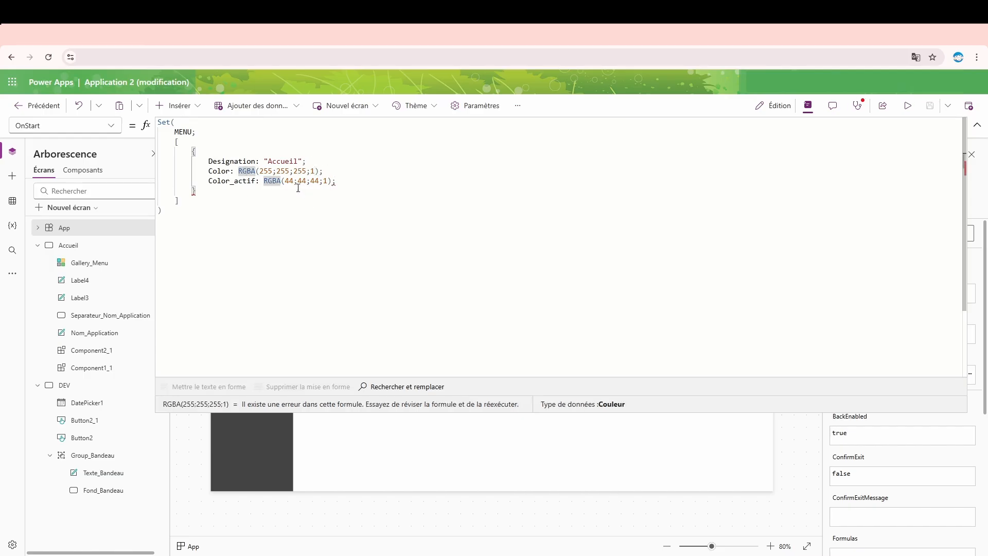
- Remove the trailing semicolon after the Color_actif value and collapse the enlarged formula editor
left_click(977, 125)
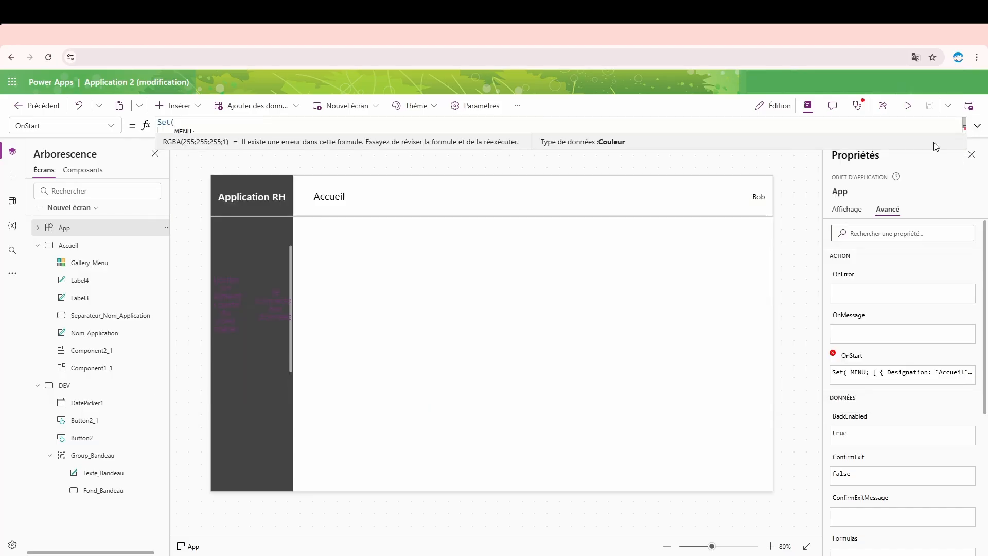
left_click(977, 125)
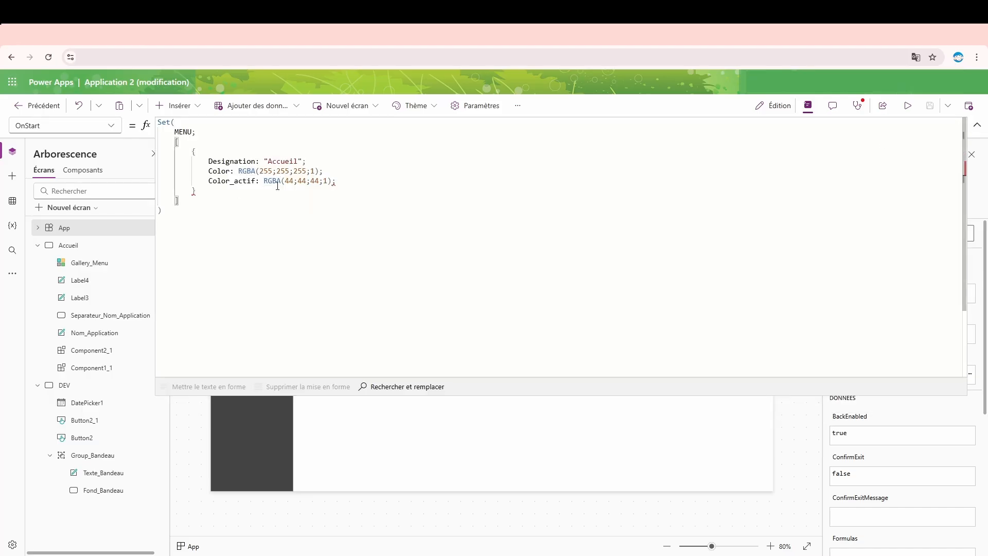
left_click(337, 181)
key("BackSpace")
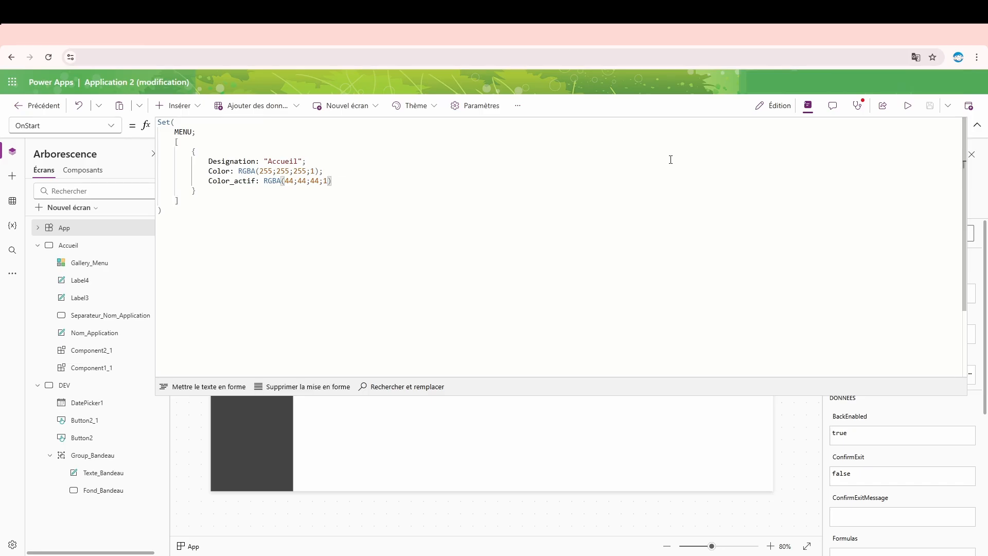
left_click(977, 125)
- Insert a text label on the Accueil screen and view the theme colours available for its text
left_click(342, 164)
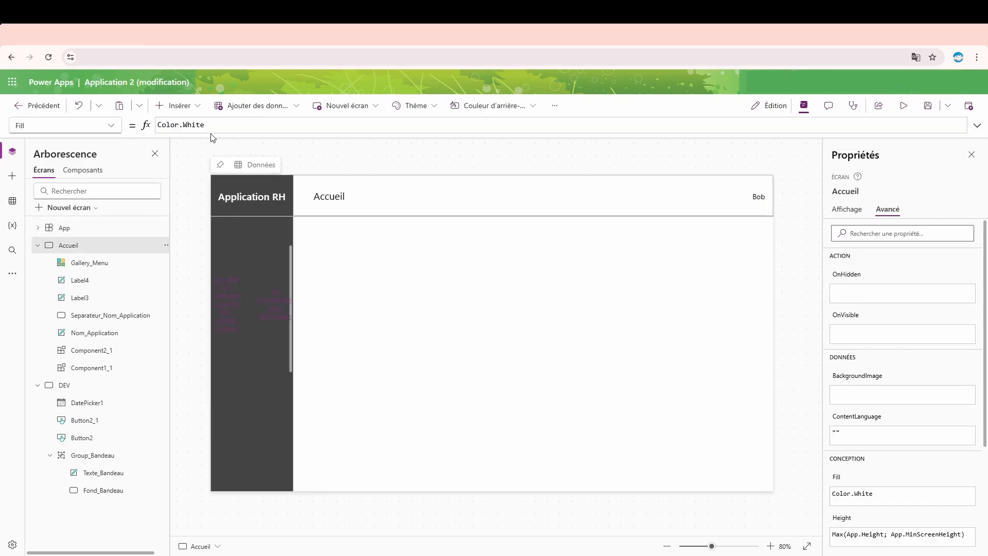
left_click(180, 106)
left_click(204, 169)
left_click_drag(256, 202, 403, 258)
left_click(845, 210)
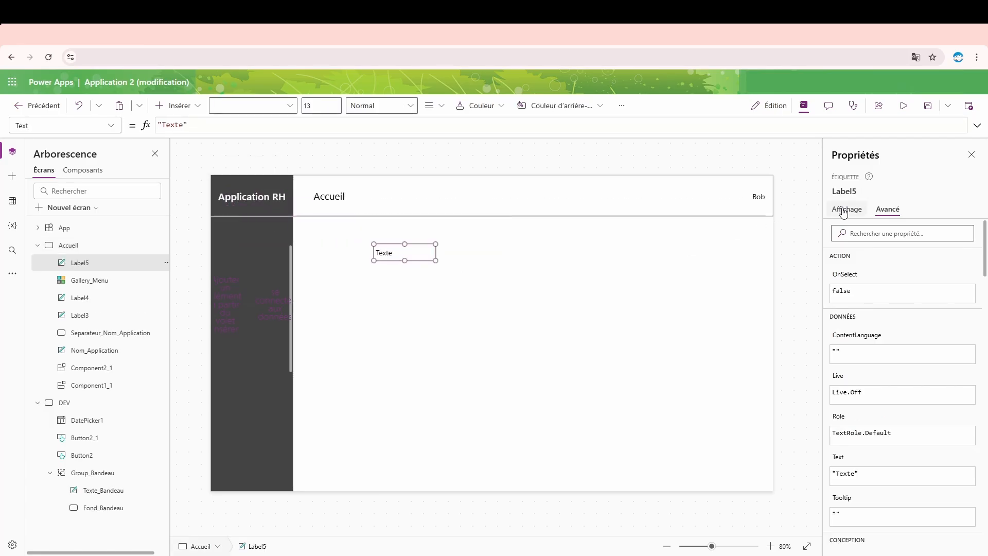
scroll(964, 412, "down", 2)
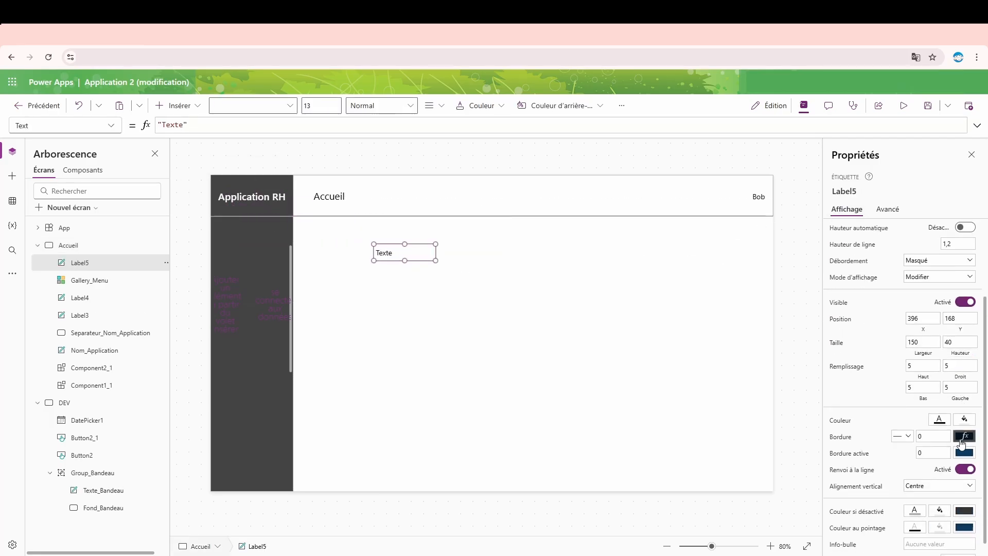
left_click(940, 420)
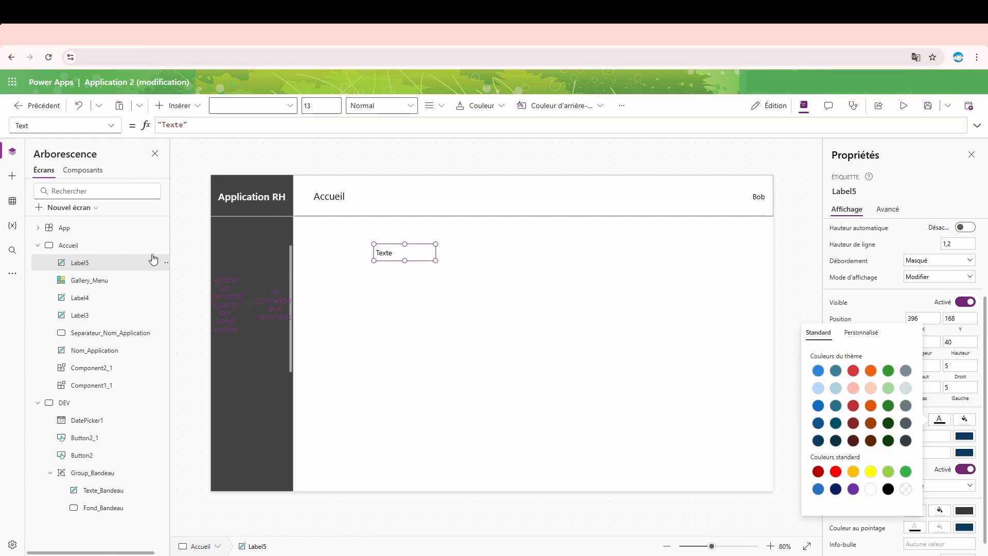
left_click(326, 145)
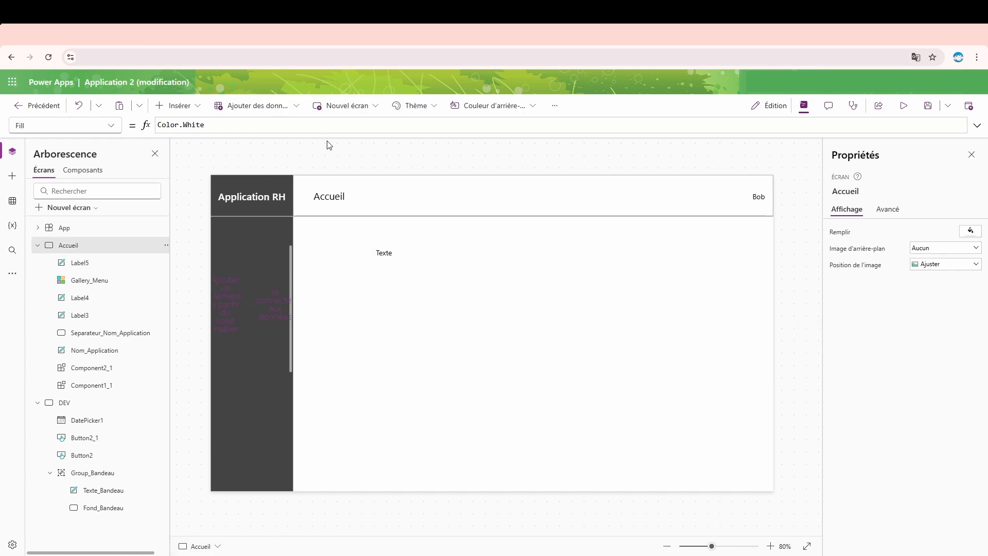
- Reopen the App object's OnStart formula in the enlarged editor and set Color_actif to RGBA(40;134;222;1)
left_click(976, 125)
left_click(80, 233)
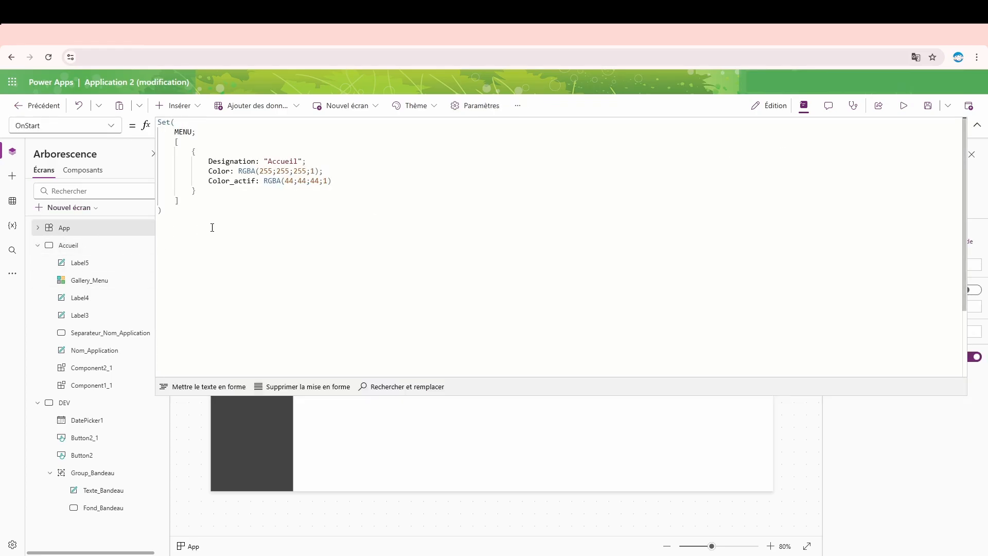
left_click(294, 181)
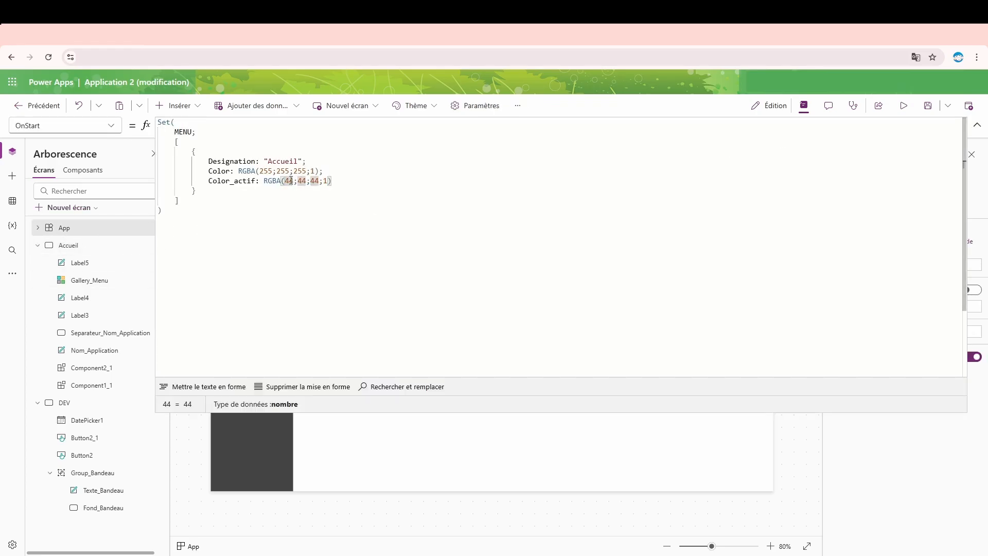
key("BackSpace")
type("0")
key("Right")
key("Delete")
key("Delete")
type("134")
key("Right")
key("Delete")
key("Delete")
type("222")
left_click(273, 180)
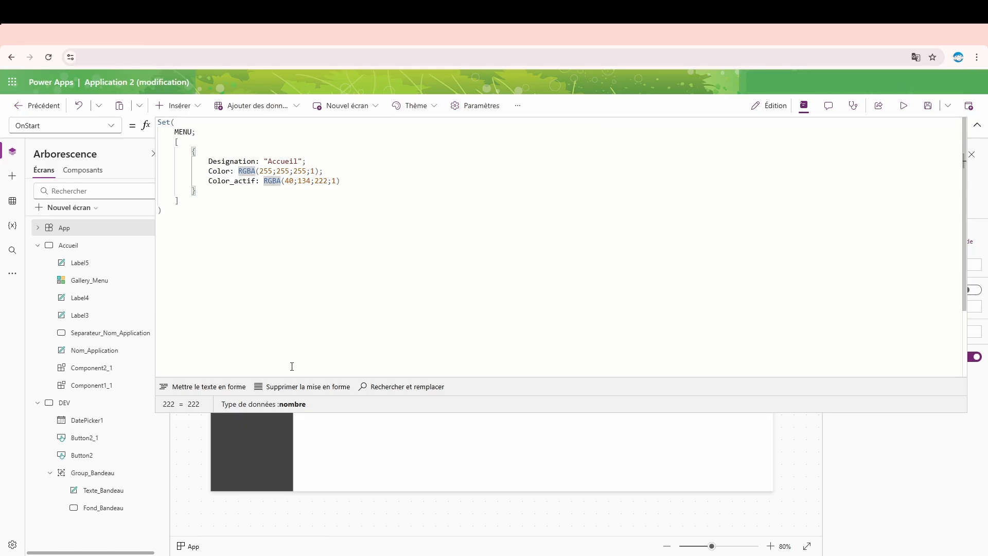
- Collapse the enlarged formula editor and delete the "Texte" label from the Accueil screen
left_click(977, 125)
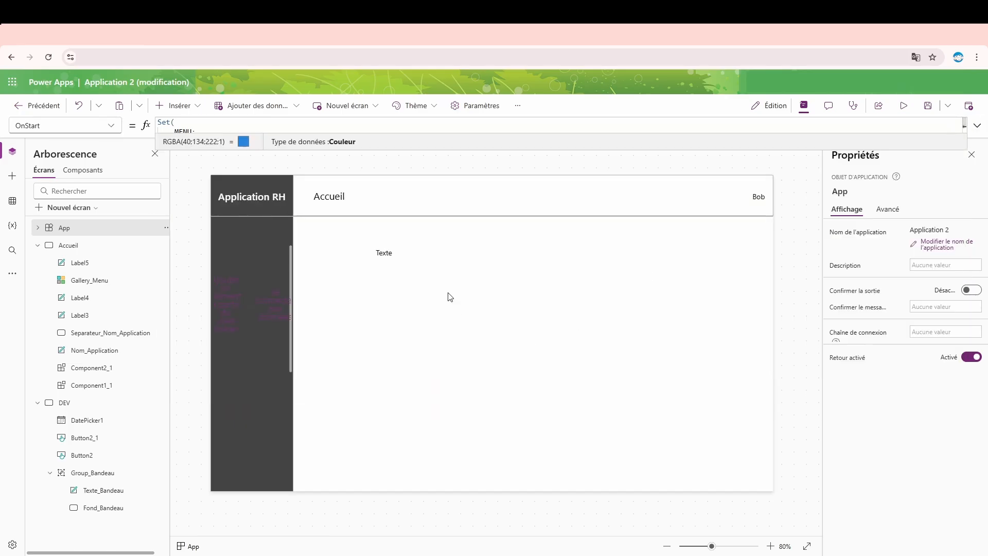
left_click(384, 247)
key("Delete")
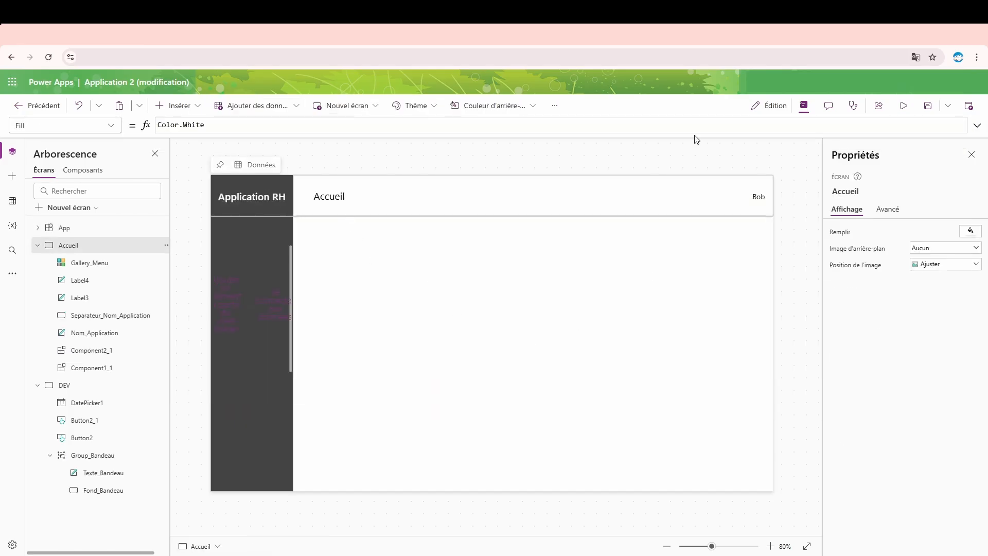
- Reopen the App object's OnStart formula in the enlarged editor and add Height: 40 to the Accueil record of the MENU table
left_click(977, 127)
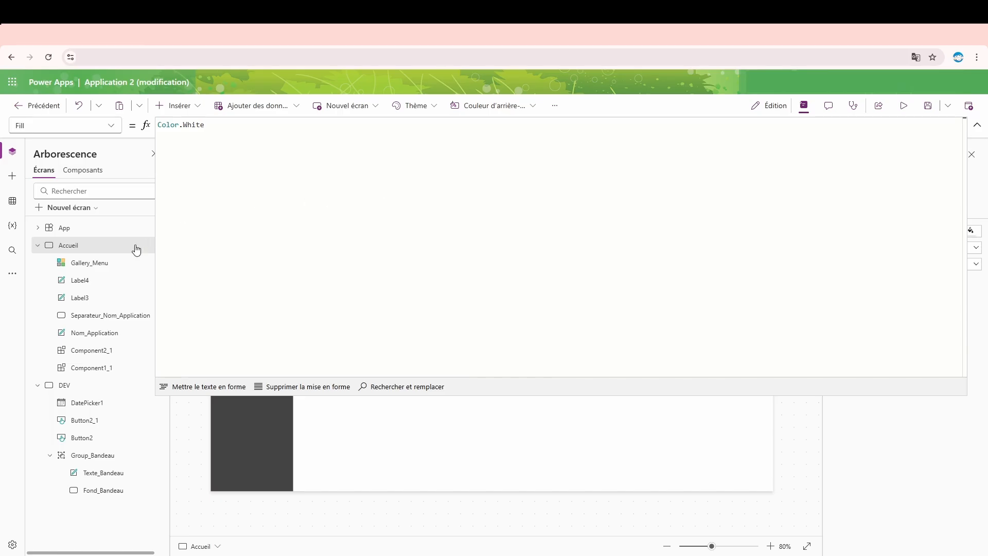
left_click(110, 227)
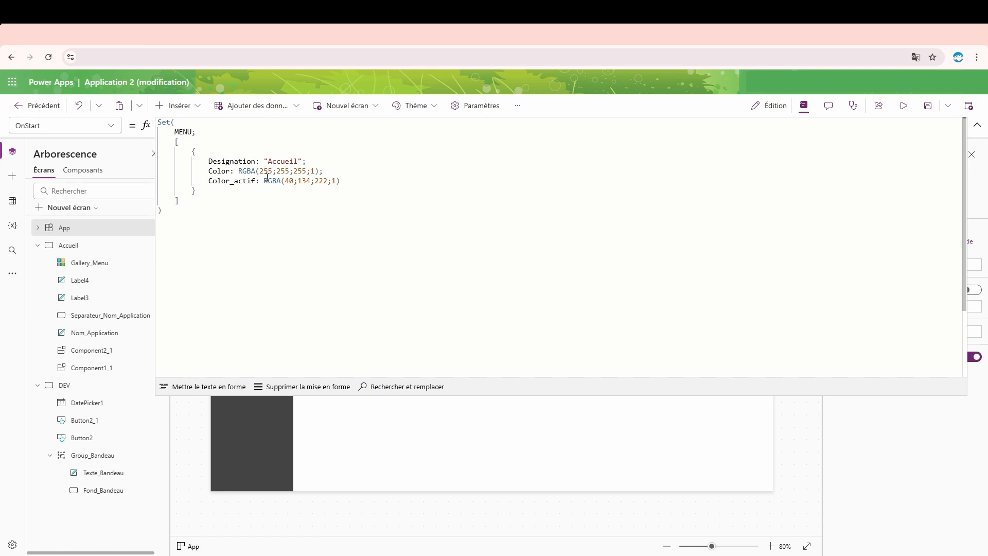
left_click(356, 180)
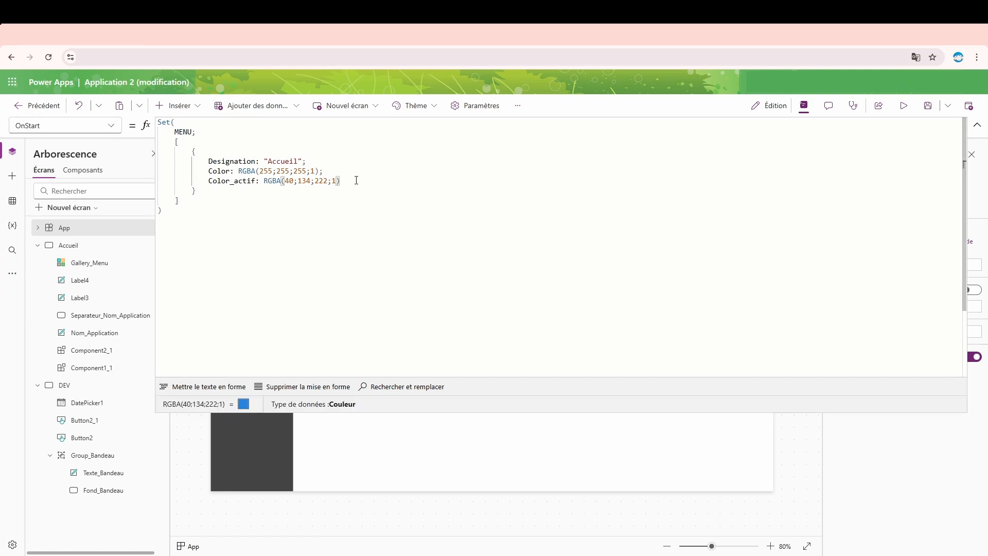
type(";")
key("Return")
type("Hei")
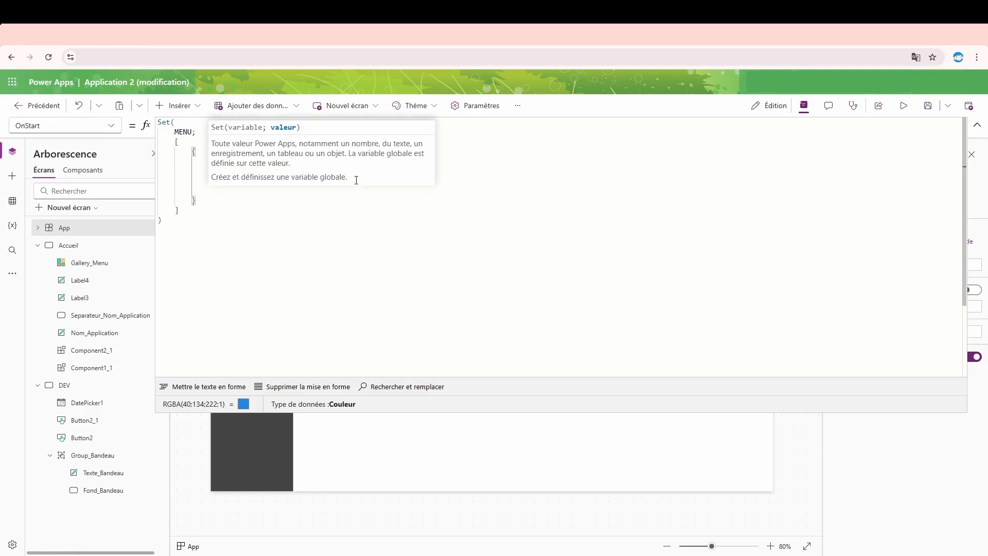
type("ght: ")
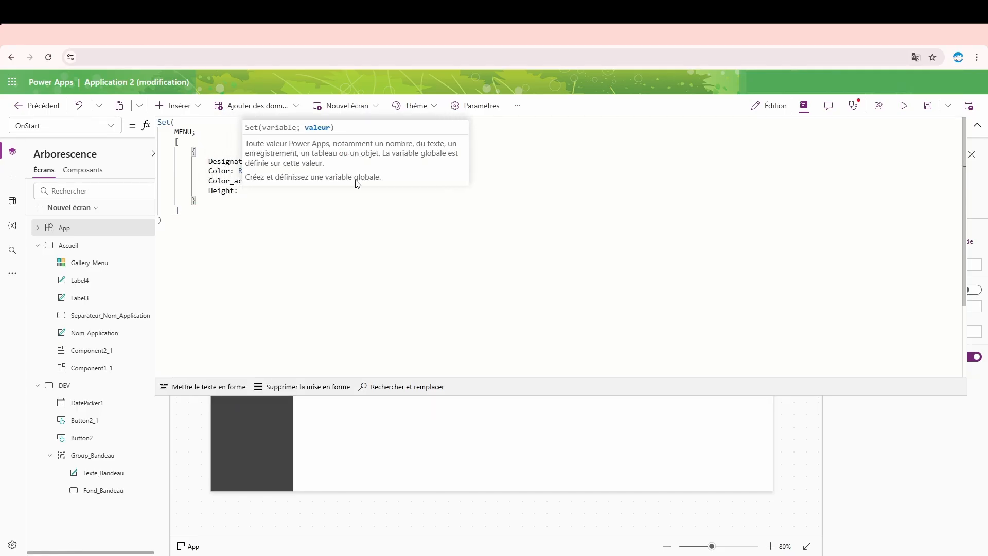
type("40")
left_click(331, 224)
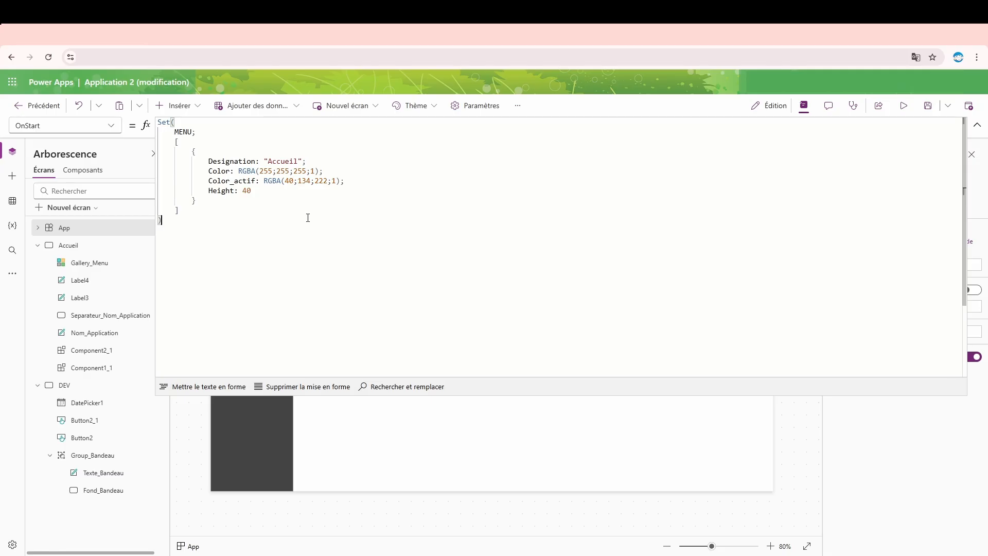
double_click(247, 191)
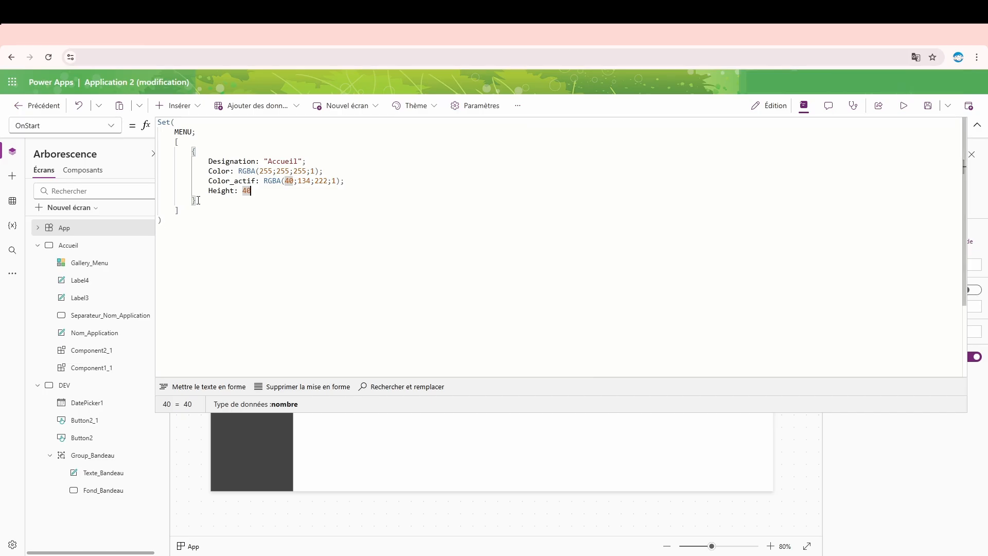
- Duplicate the Accueil record twice in the MENU table, separating the records with semicolons
left_click_drag(196, 202, 194, 146)
key("ctrl+c")
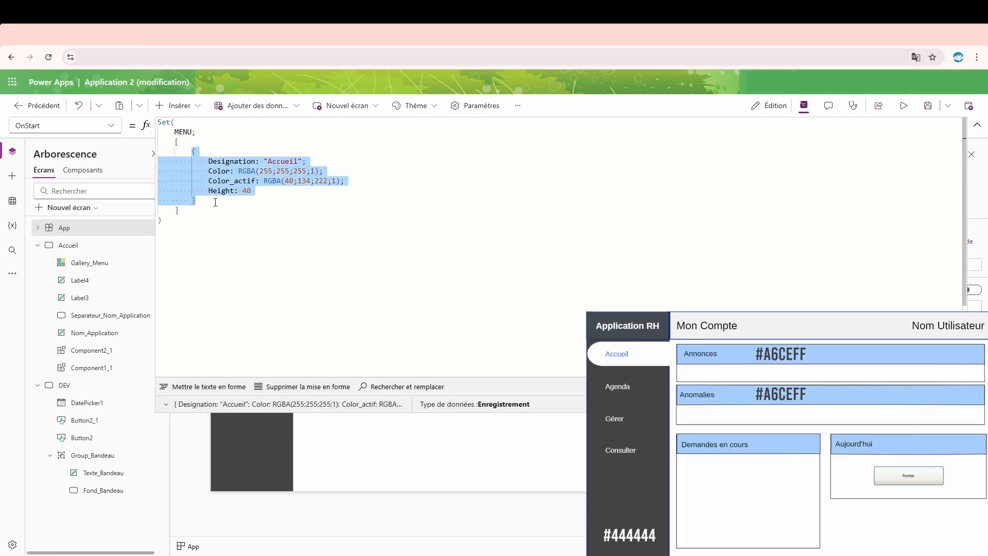
left_click(215, 202)
key("ctrl+v")
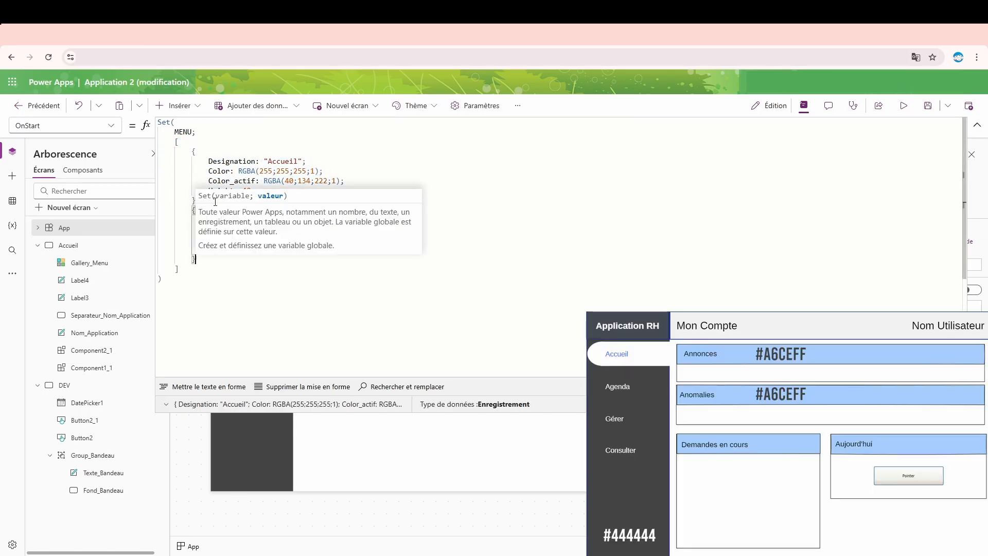
left_click(271, 281)
left_click(215, 261)
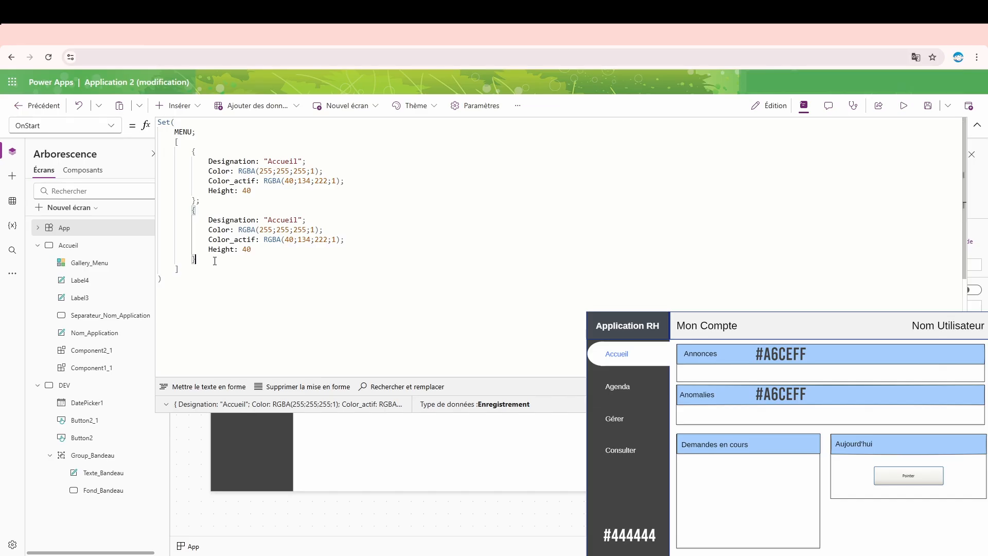
type(";")
key("Return")
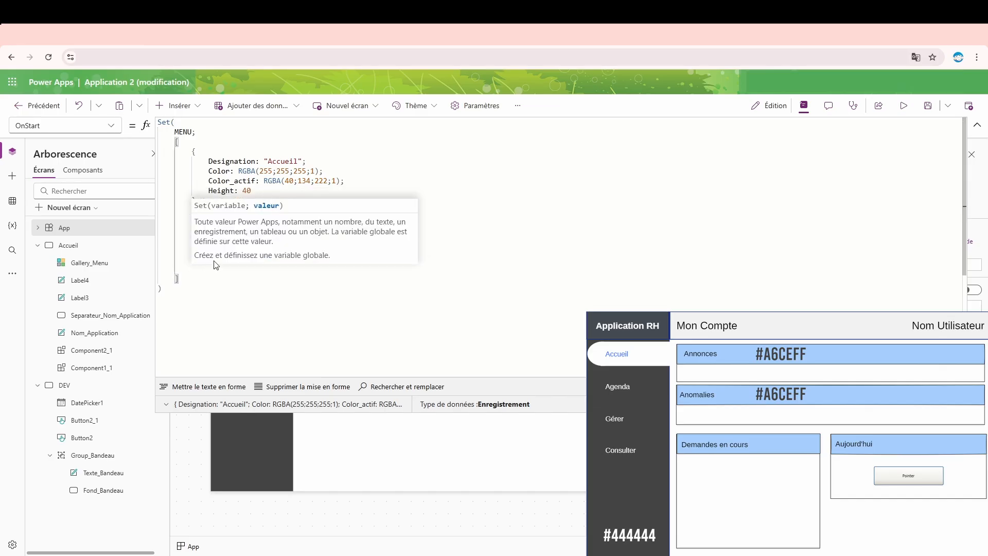
key("ctrl+v")
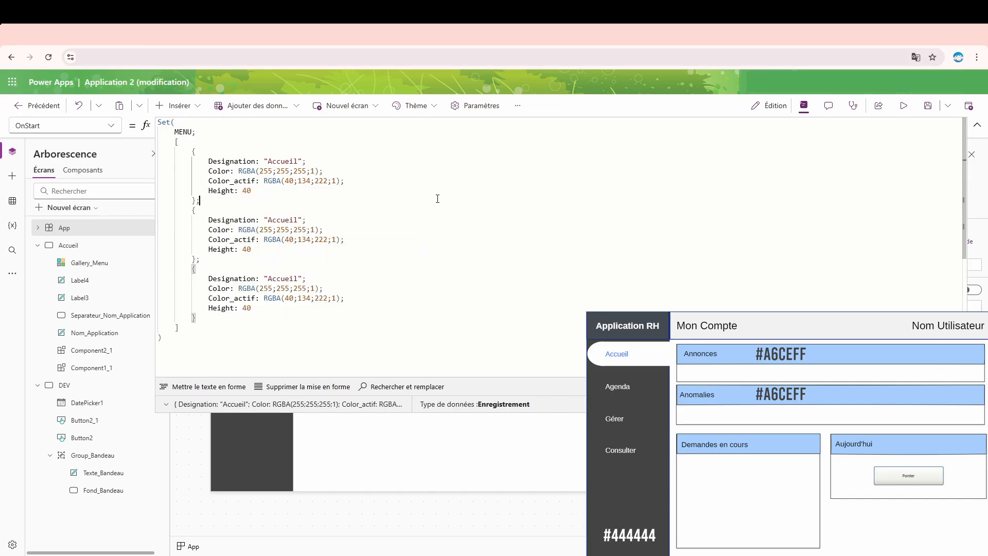
- Set the Designation of the second MENU record to "Agenda" and of the third to "Gérer"
double_click(268, 220)
type("Agenda")
double_click(277, 277)
type("Gérer")
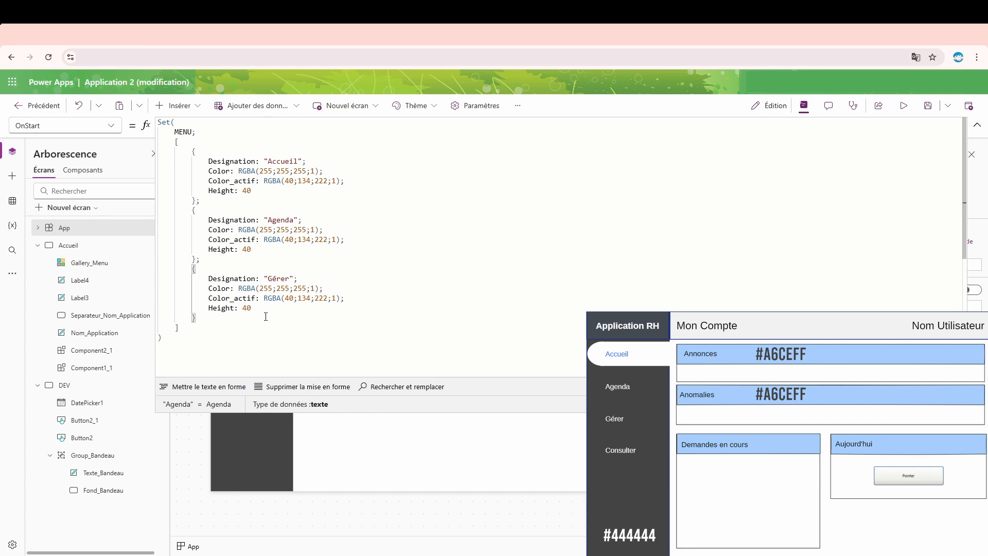
- Add a fourth copy of the record to the MENU table with the Designation "Consulter"
left_click(227, 317)
type(";")
key("Return")
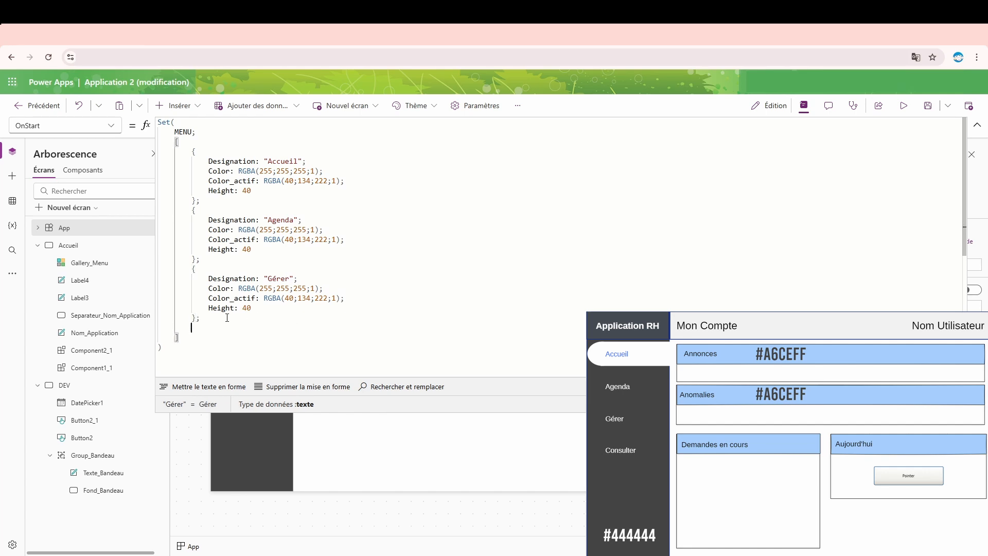
key("ctrl+v")
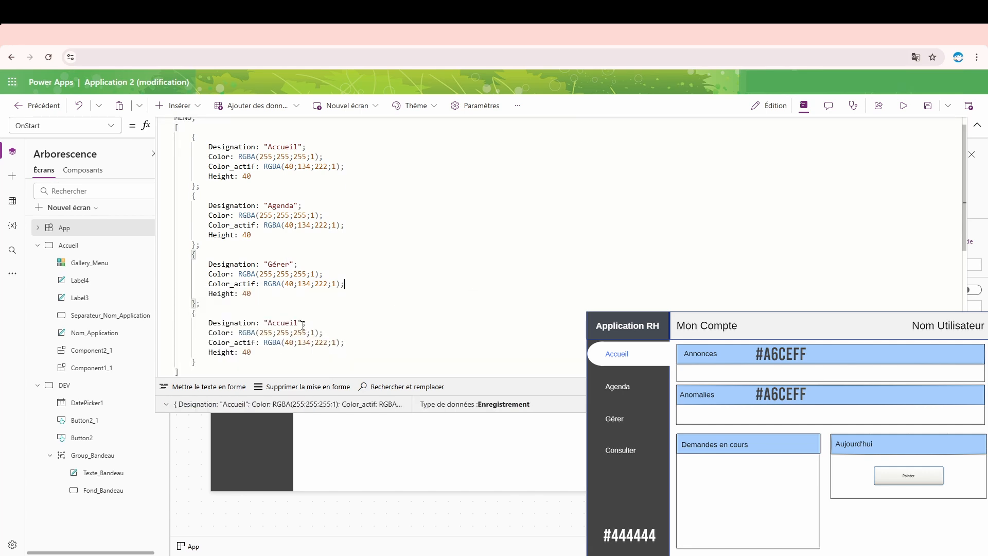
double_click(283, 323)
type("Consulter")
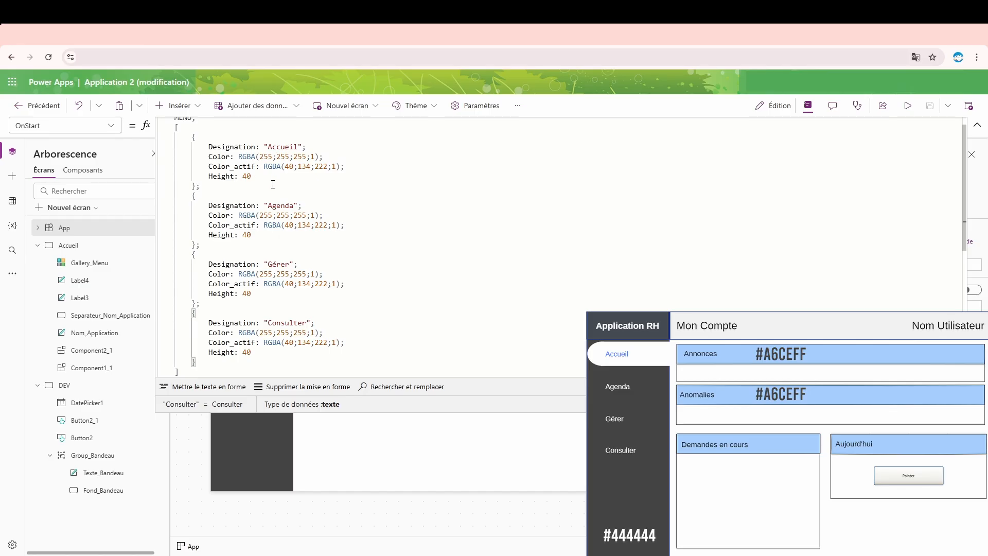
- Review the Agenda, Gérer and Consulter designations and the MENU variable name in the OnStart formula
double_click(282, 205)
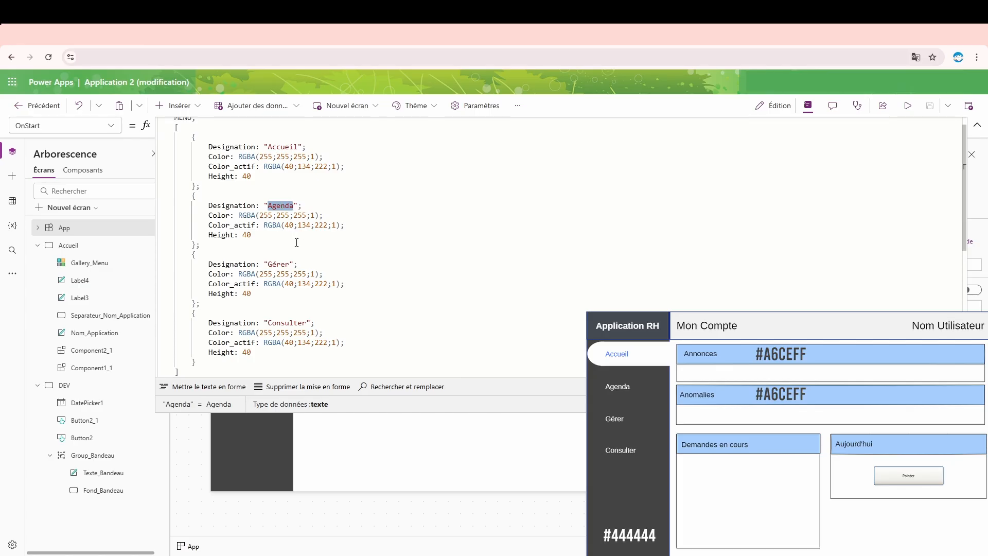
double_click(279, 265)
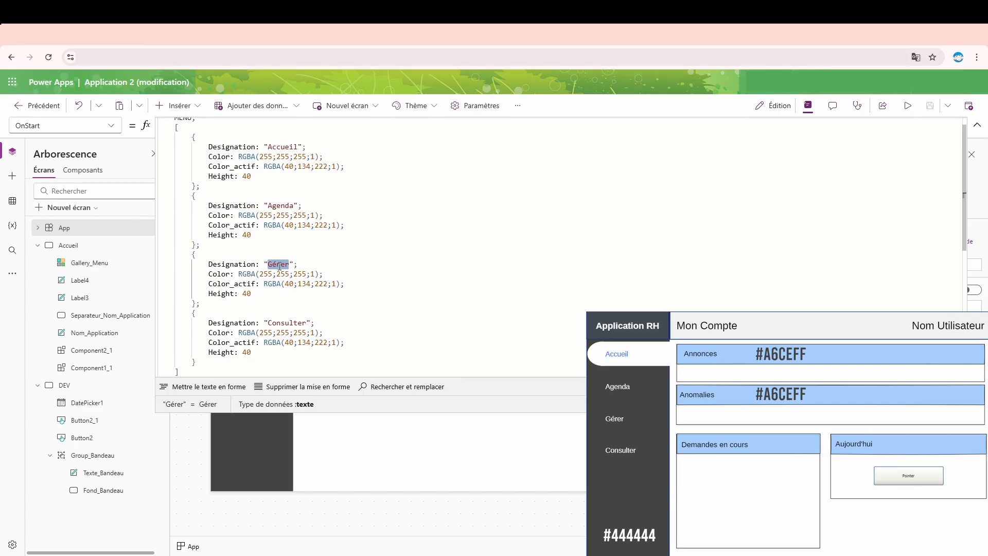
double_click(284, 324)
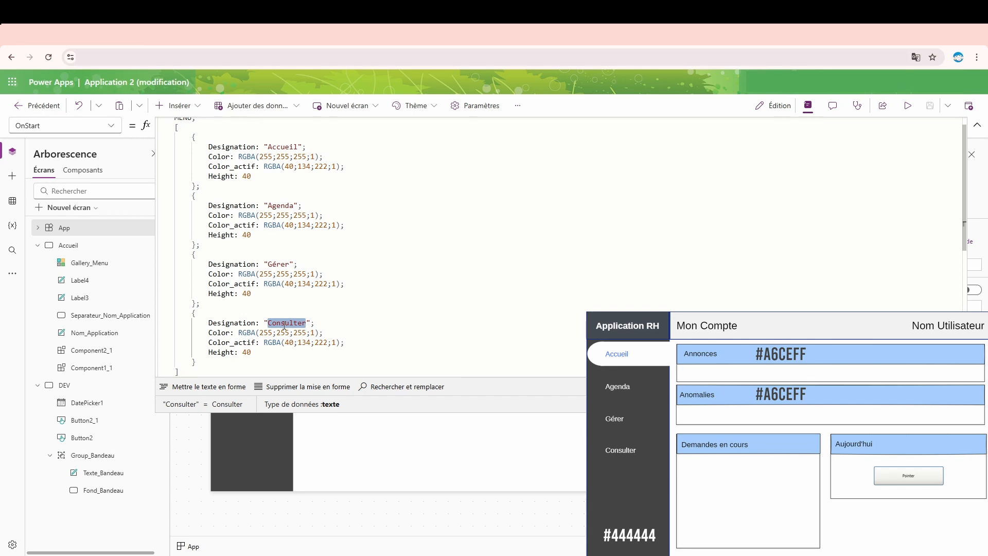
left_click(978, 125)
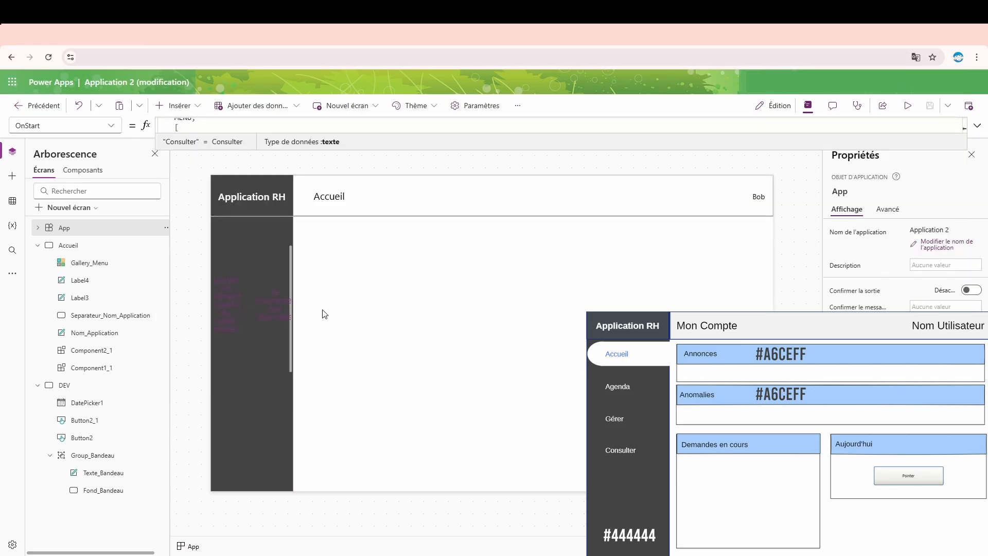
left_click(978, 125)
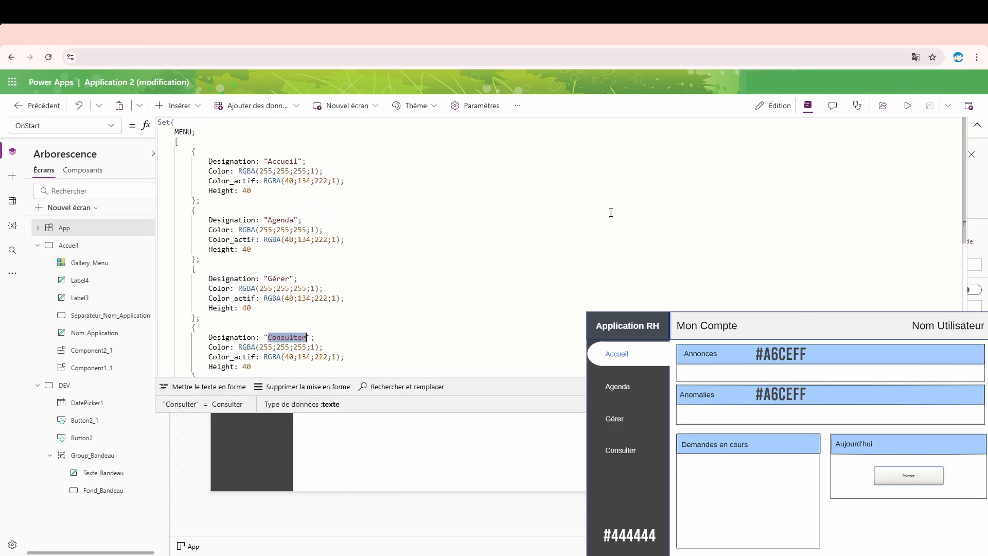
left_click(260, 190)
left_click_drag(159, 132, 184, 127)
double_click(182, 131)
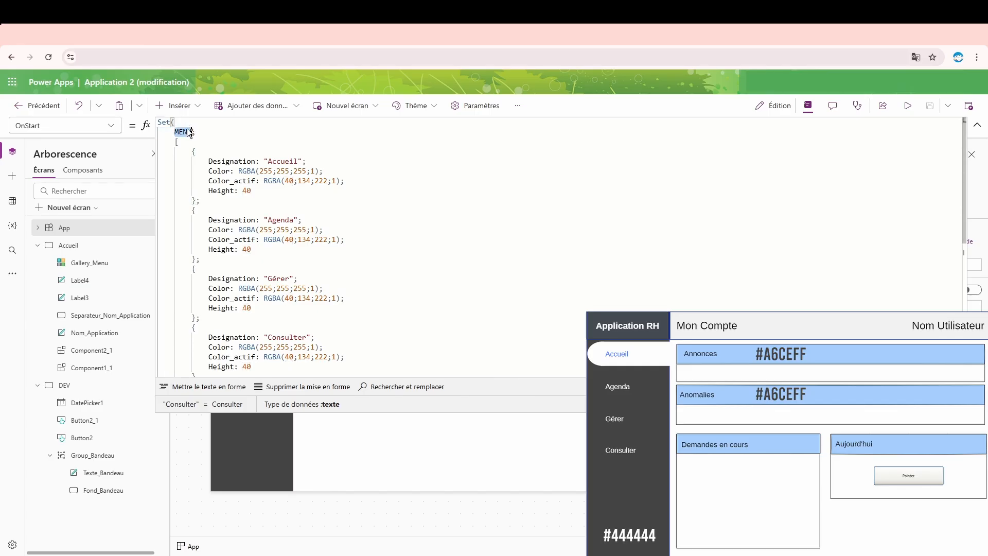
- Run the App object's OnStart and collapse the enlarged formula editor
right_click(133, 228)
left_click(196, 289)
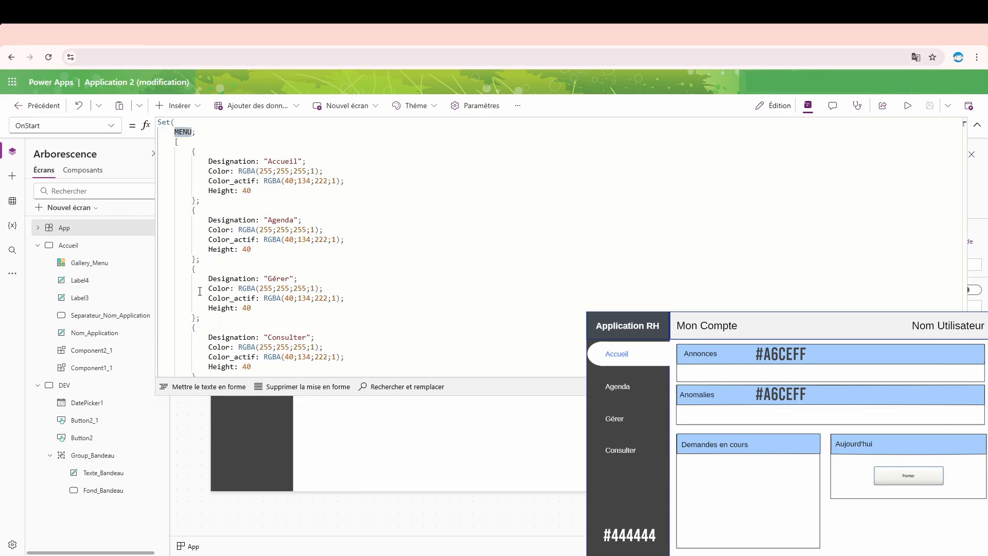
left_click(977, 125)
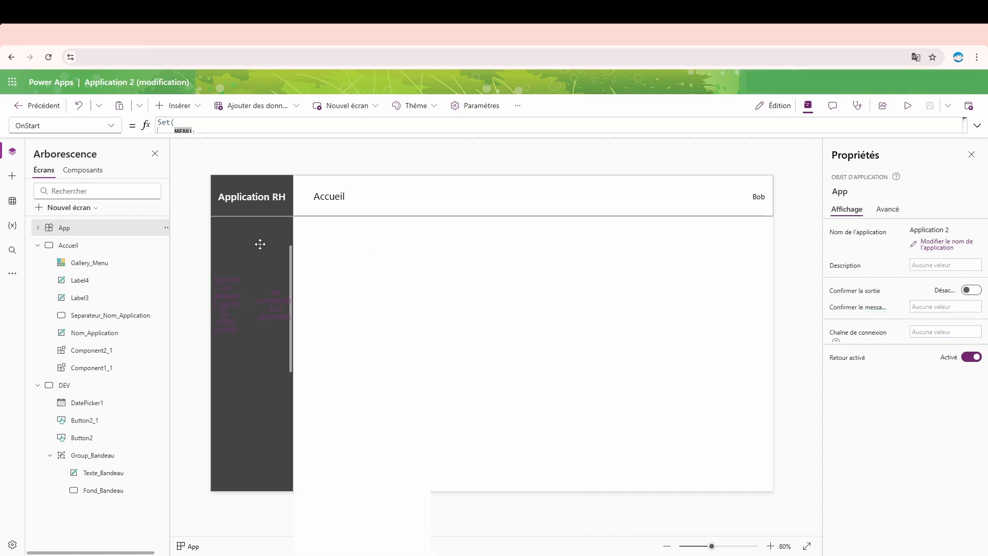
- Set the Items property of Gallery_Menu on the Accueil screen to MENU
left_click(259, 244)
left_click(205, 128)
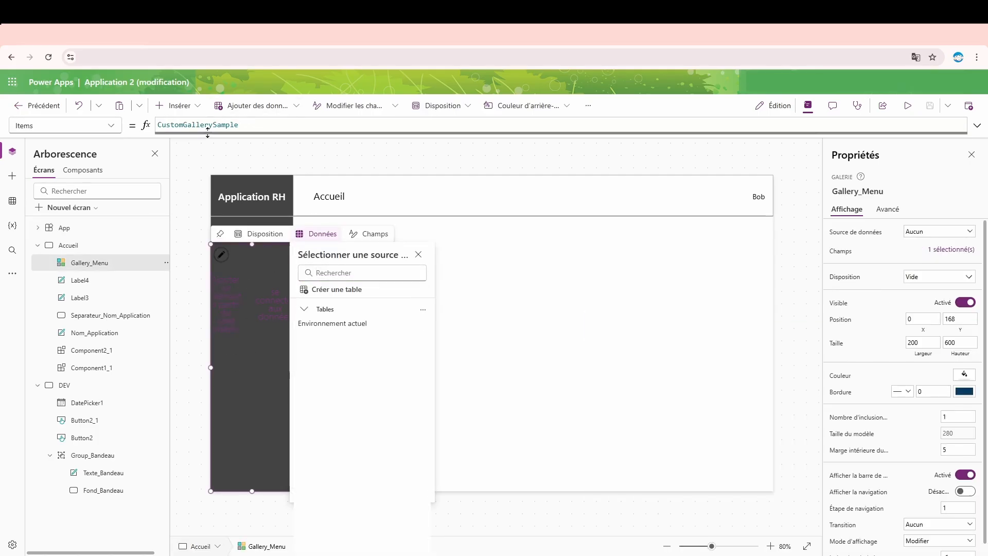
key("ctrl+a")
type("MENU")
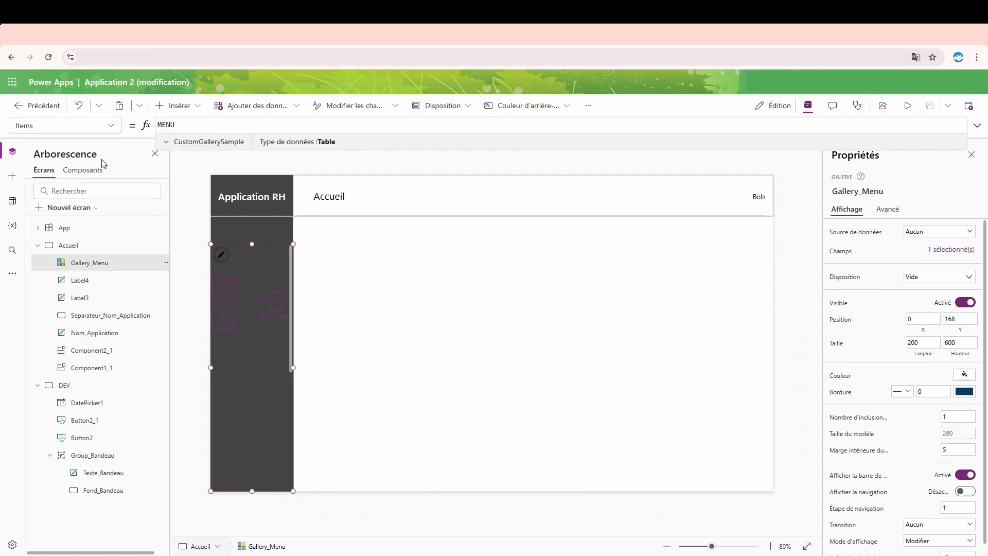
- Insert a button inside the item template of Gallery_Menu
mouse_move(263, 261)
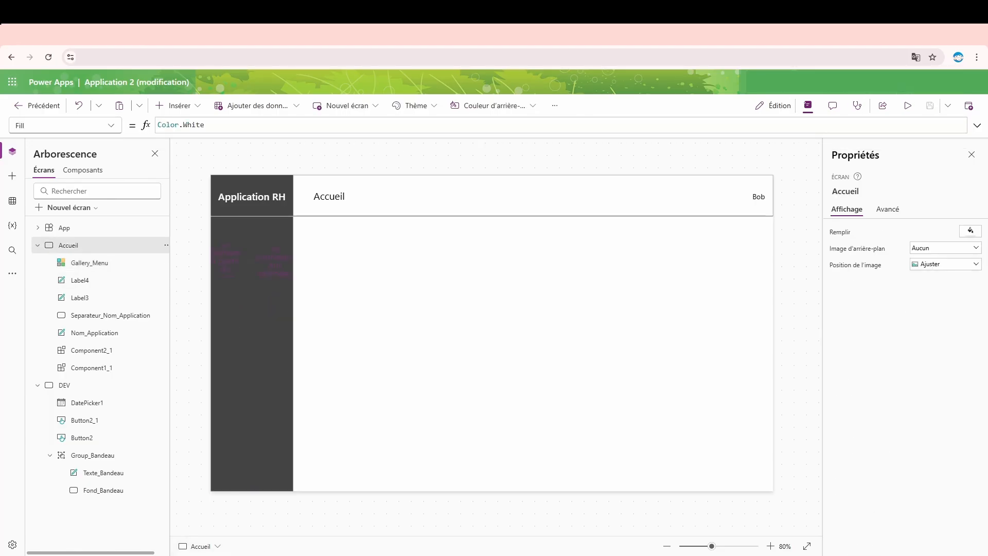
left_click(93, 263)
left_click(246, 264)
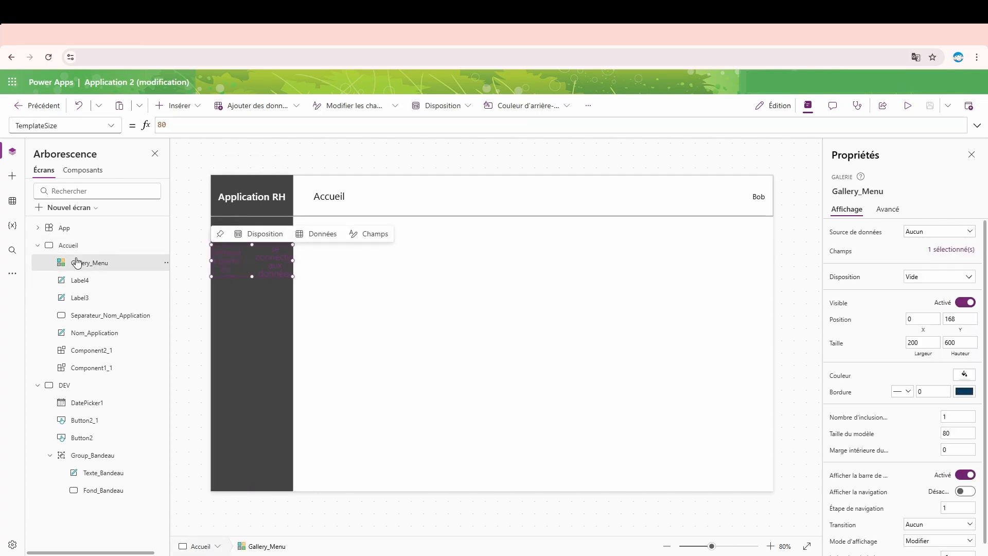
left_click(176, 106)
type("bout")
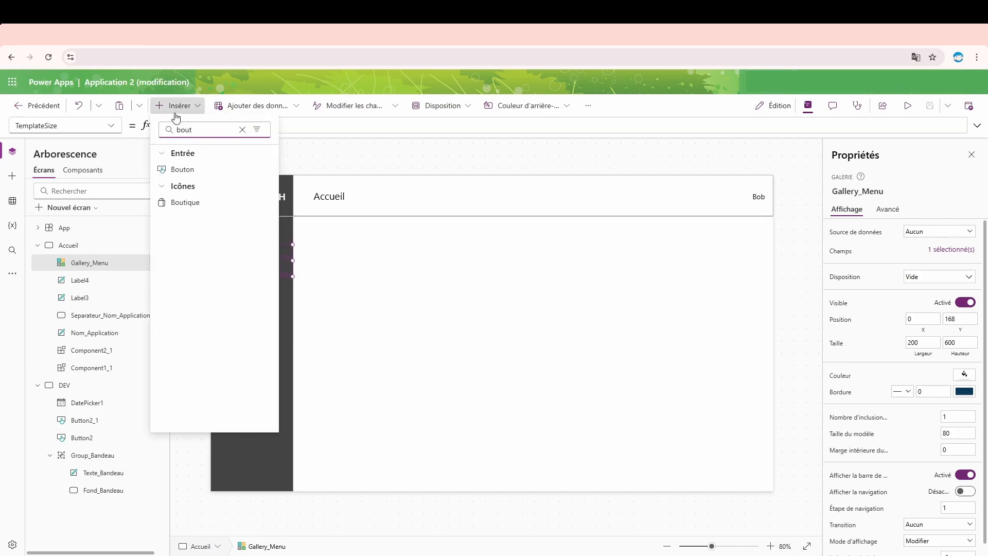
left_click(196, 171)
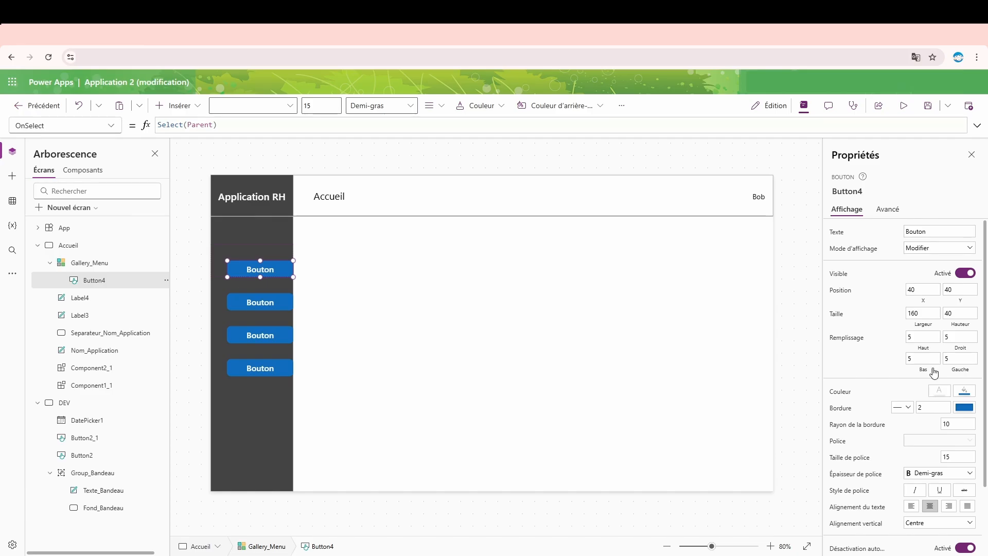
- Set the Height of the gallery's button to ThisItem.Height
left_click(970, 329)
left_click_drag(186, 128, 80, 119)
type("This")
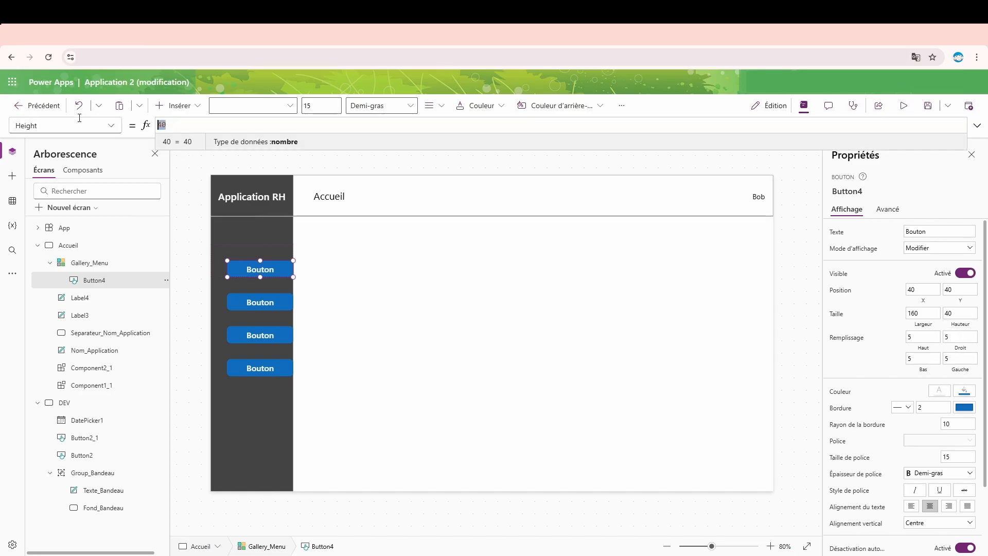
key("Tab")
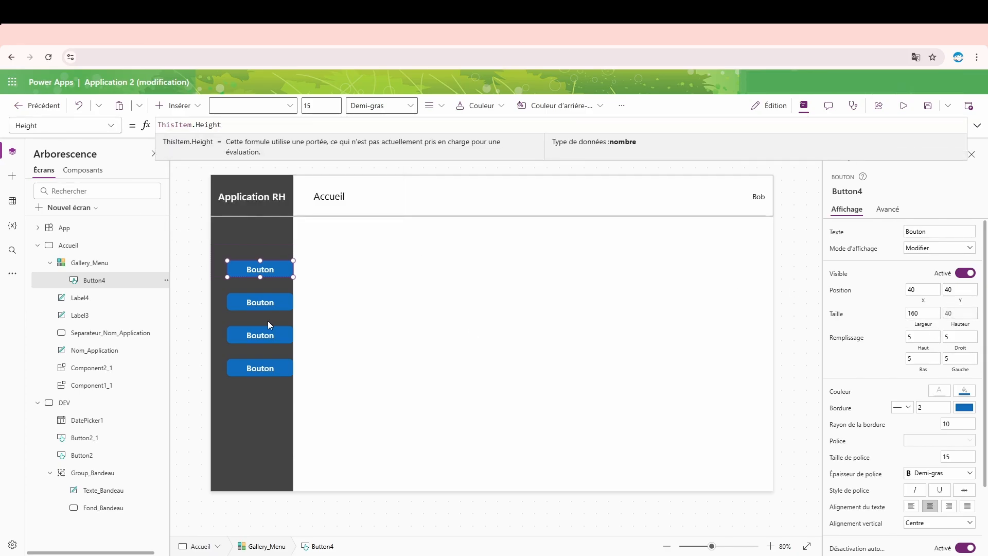
- Set the Y position formula of Gallery_Menu's button to the difference Parent.TemplateHeight - ThisItem.Height
left_click(82, 265)
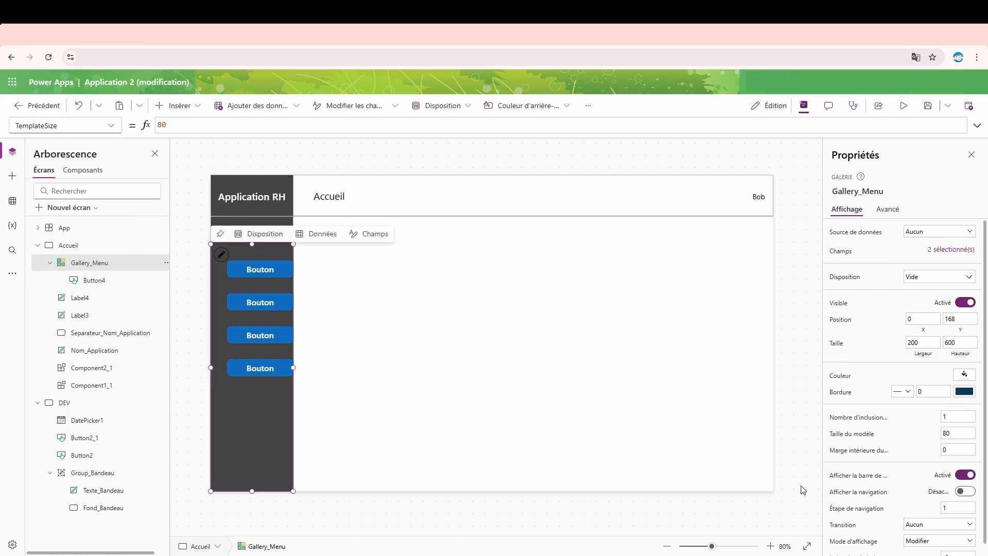
left_click(964, 450)
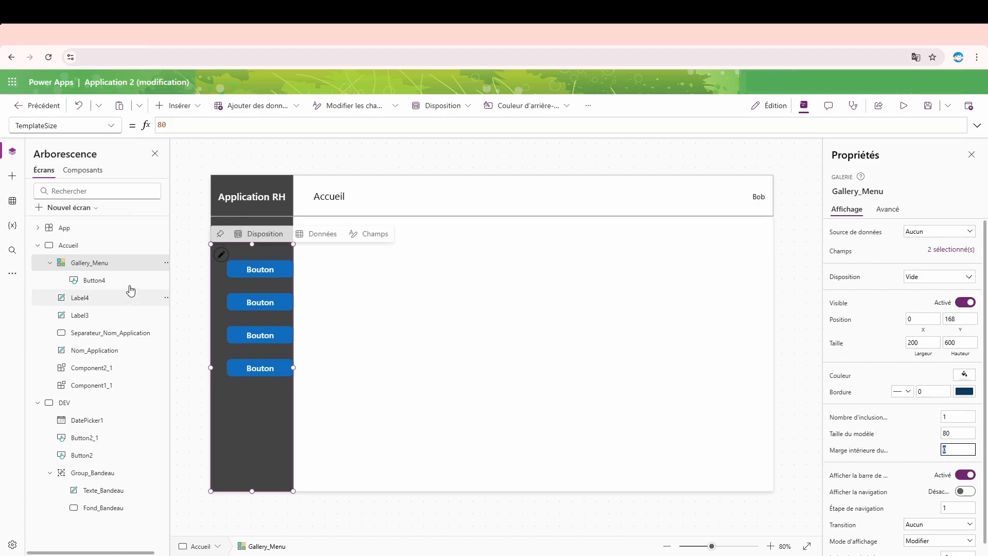
left_click(98, 280)
left_click(958, 290)
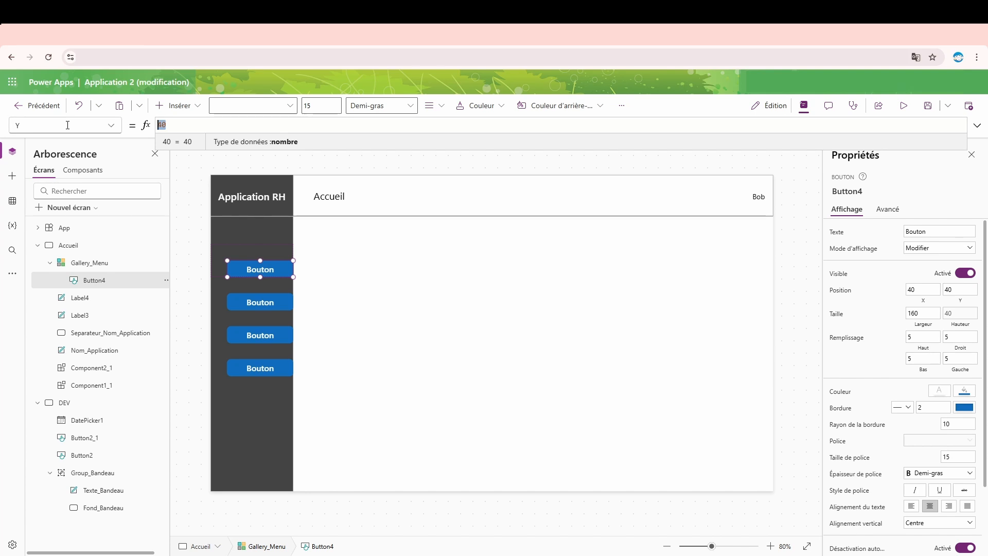
type("Parent")
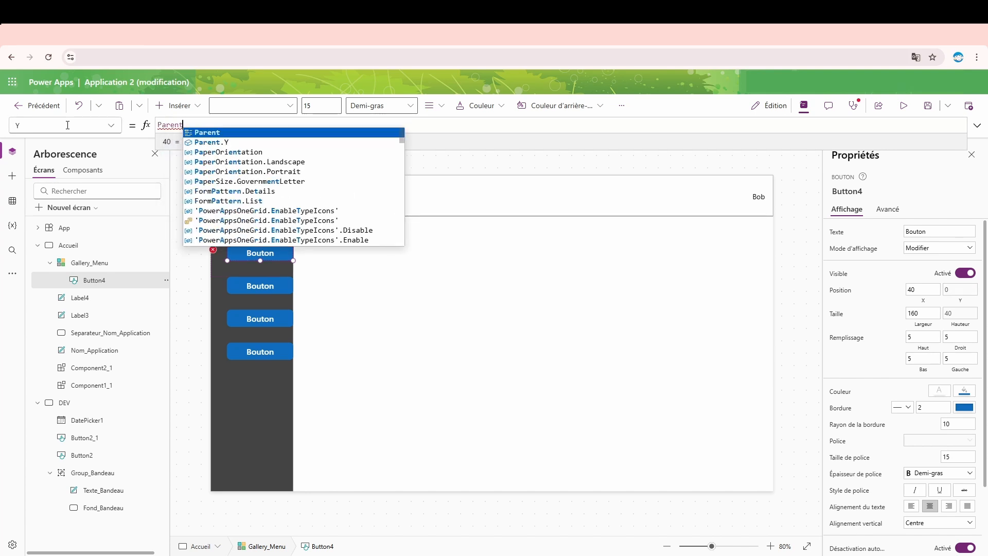
type(".")
key("Down")
key("Down")
key("Down")
key("Down")
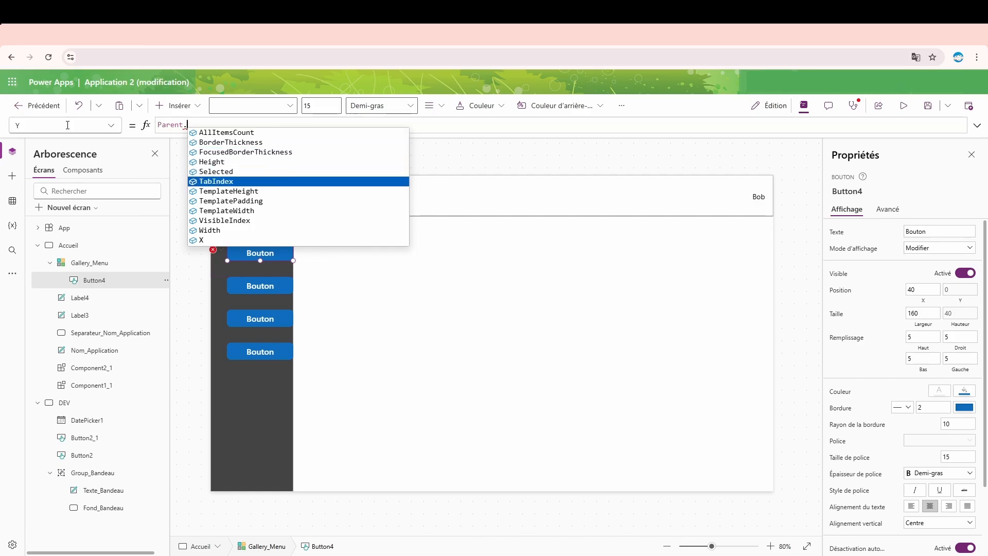
key("Tab")
type("- ")
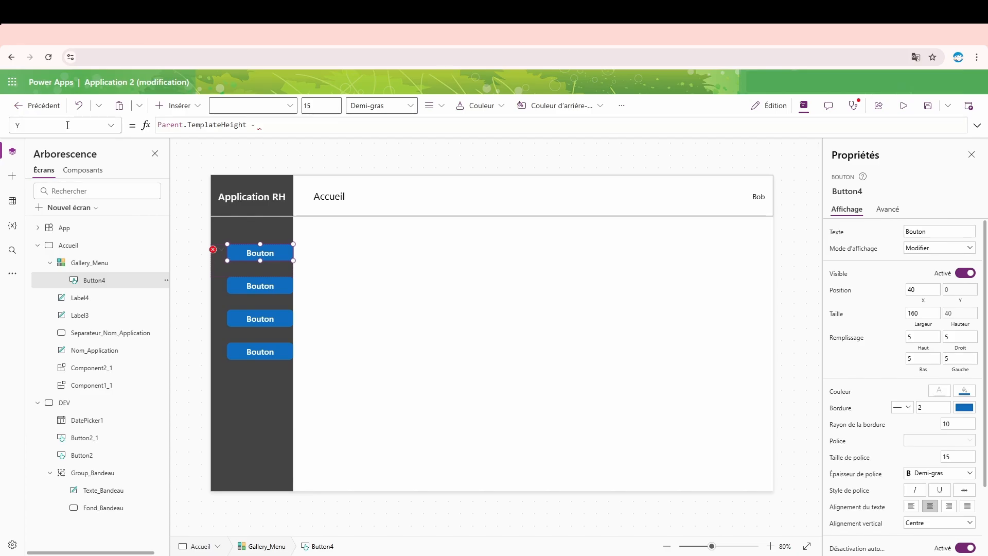
type("This")
key("Tab")
type(")")
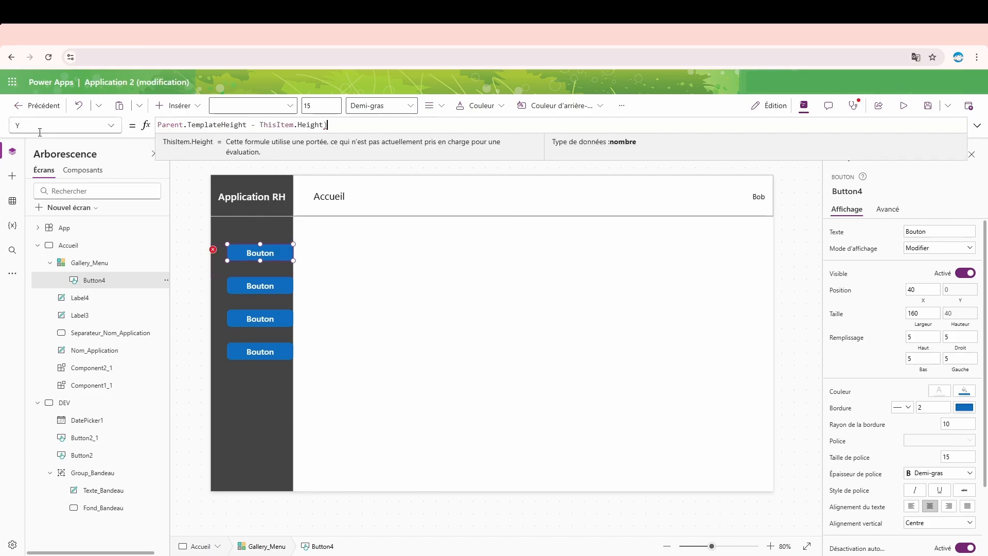
- Enclose the button's Y difference in parentheses and divide it by 2 to center the button vertically
key("Home")
type("(")
left_click(373, 130)
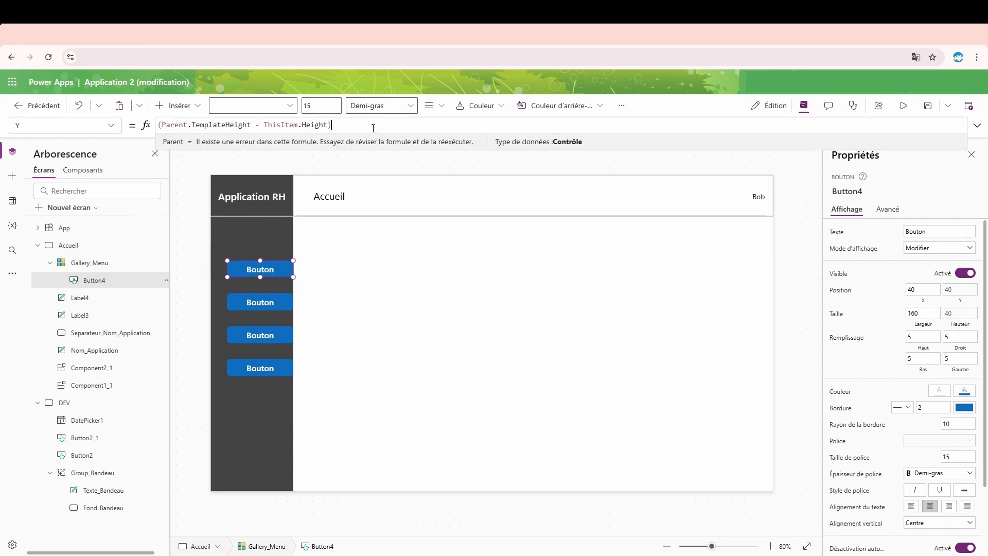
type("/ 2")
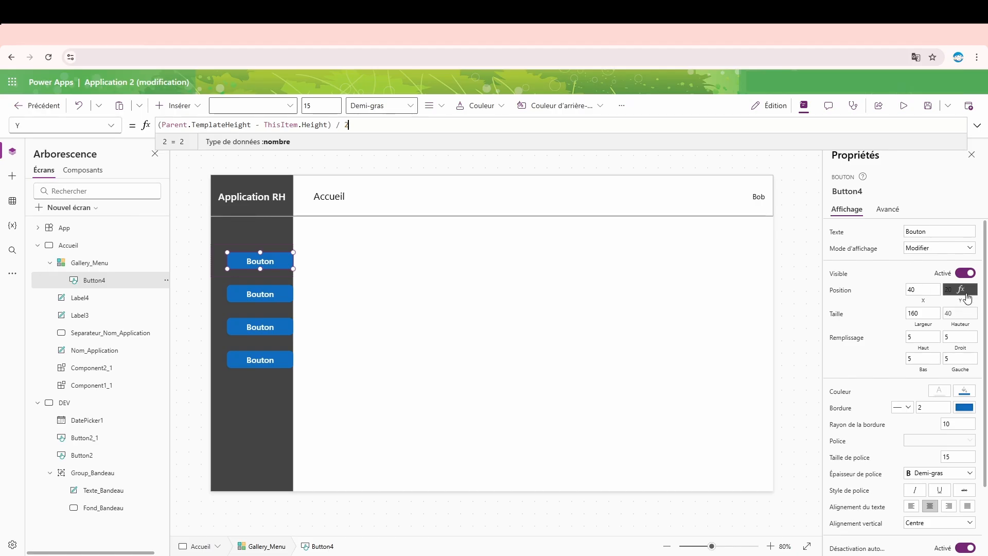
- Examine the button's vertical placement within the first item template of Gallery_Menu
left_click(218, 263)
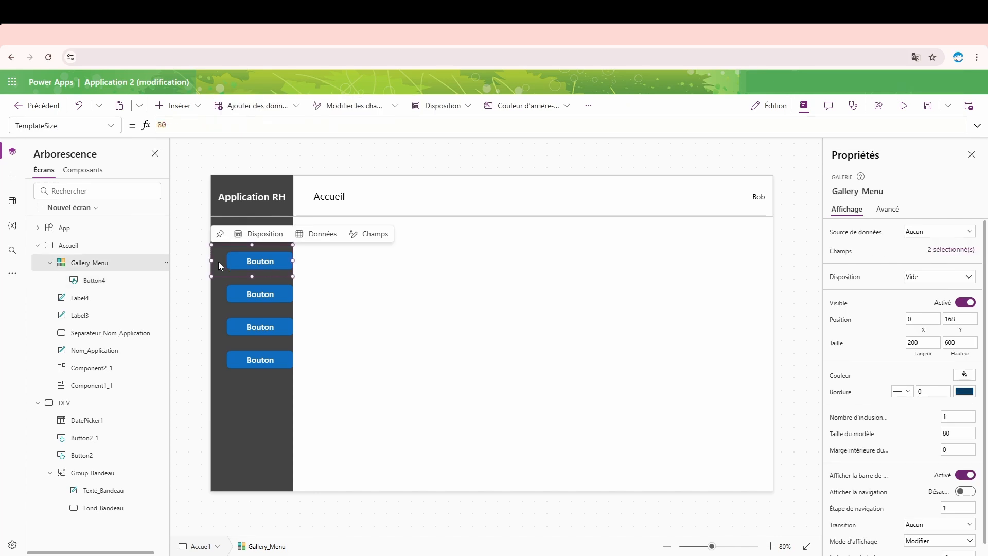
scroll(226, 271, "up", 4)
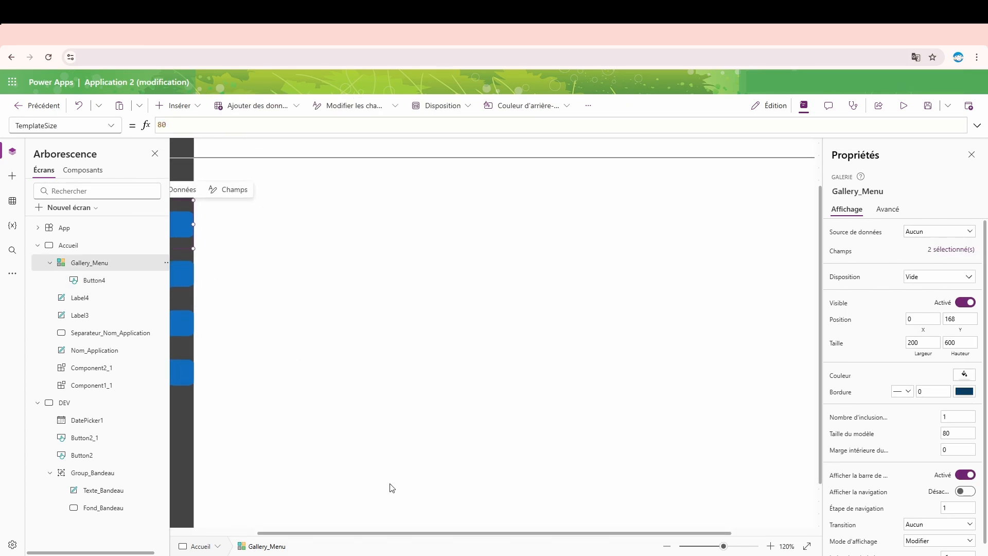
left_click_drag(413, 532, 349, 538)
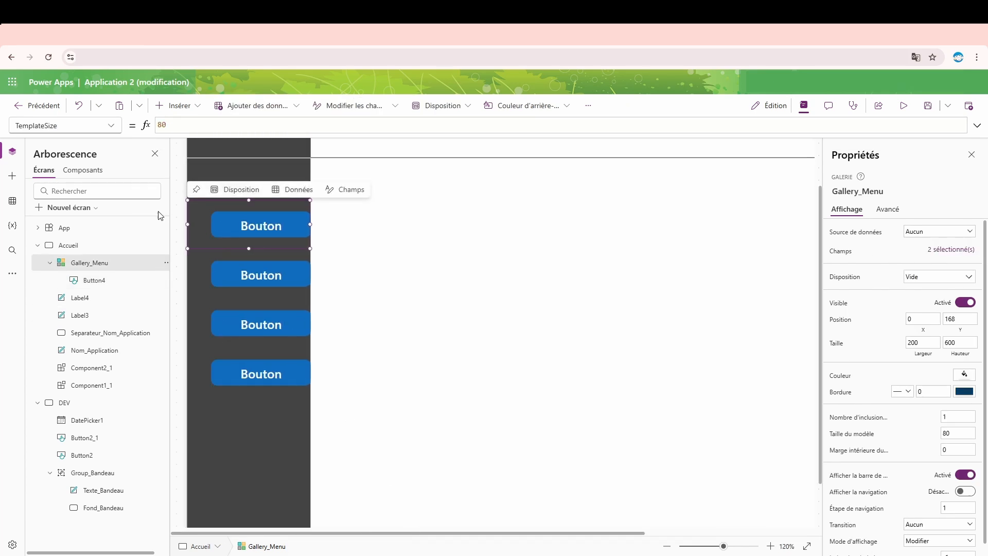
key("ctrl+plus")
key("ctrl+plus")
key("ctrl+plus")
key("ctrl+plus")
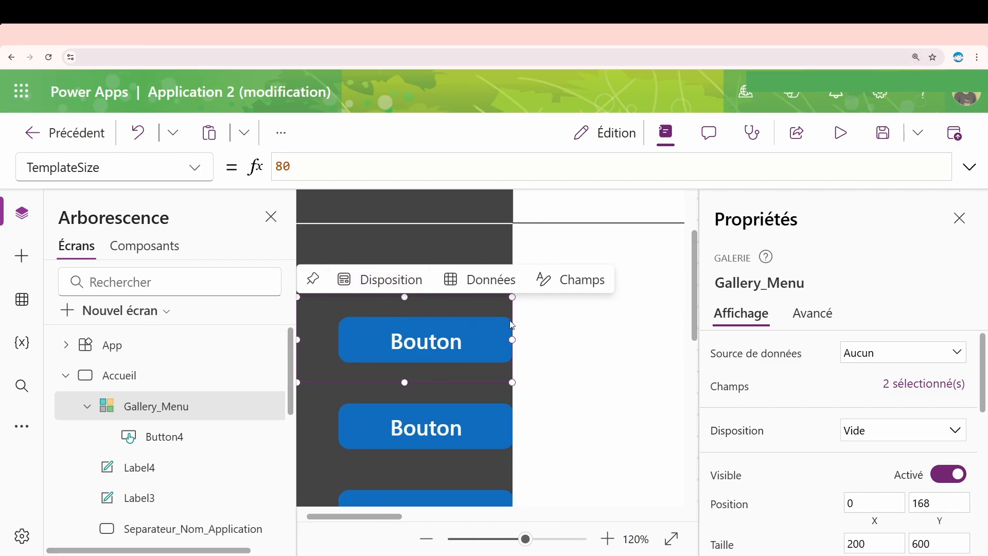
key("ctrl+0")
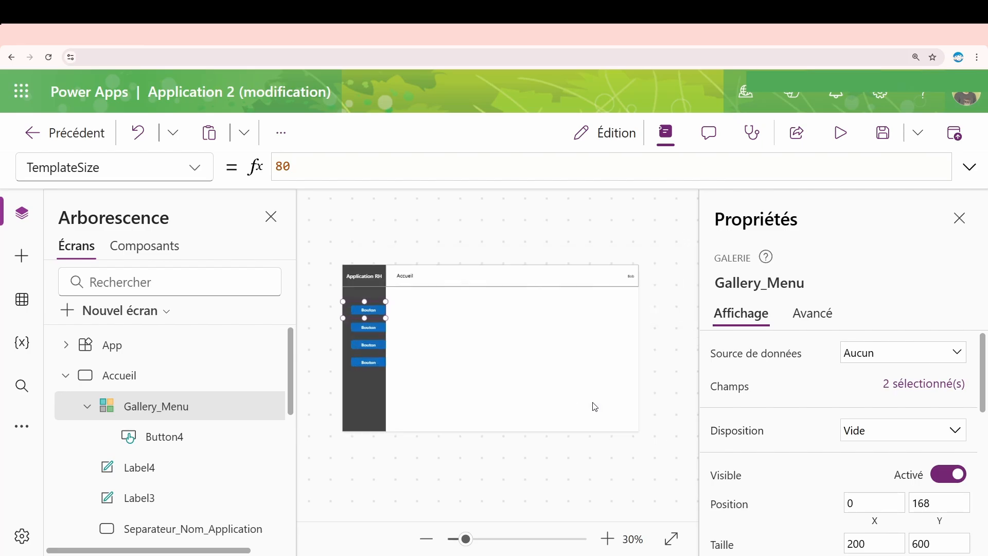
left_click(596, 497)
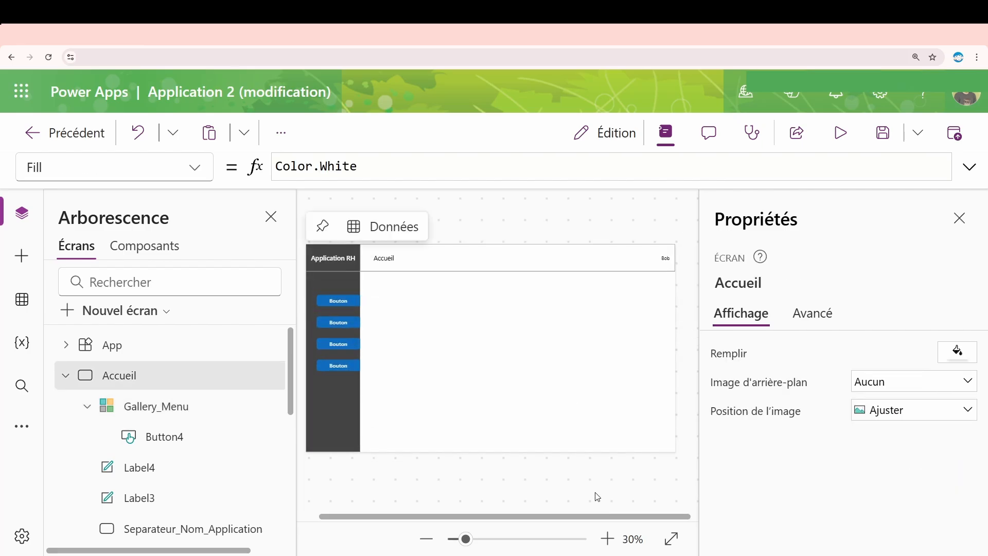
key("ctrl+minus")
key("ctrl+0")
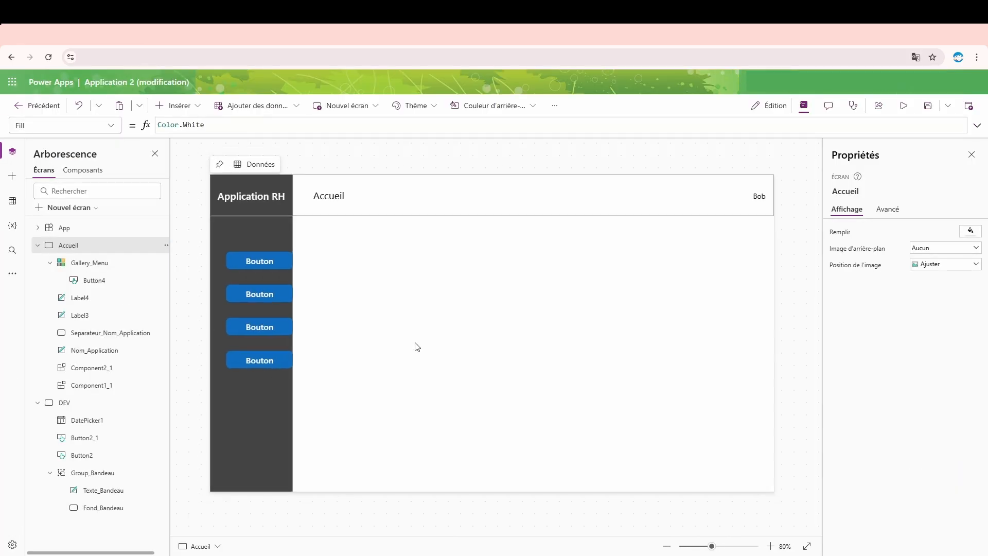
- Set the Text of the gallery's button to ThisItem.Designation
left_click(282, 258)
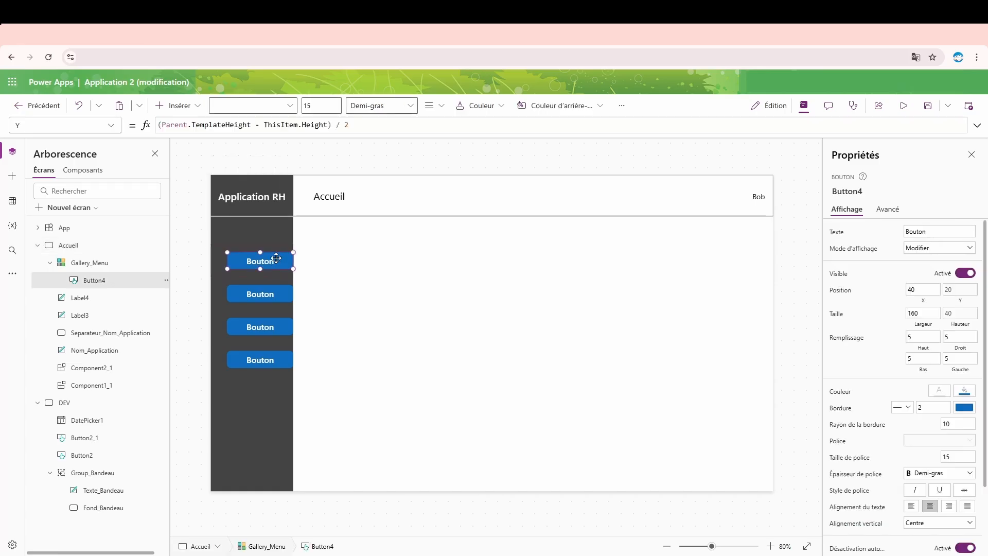
left_click(845, 238)
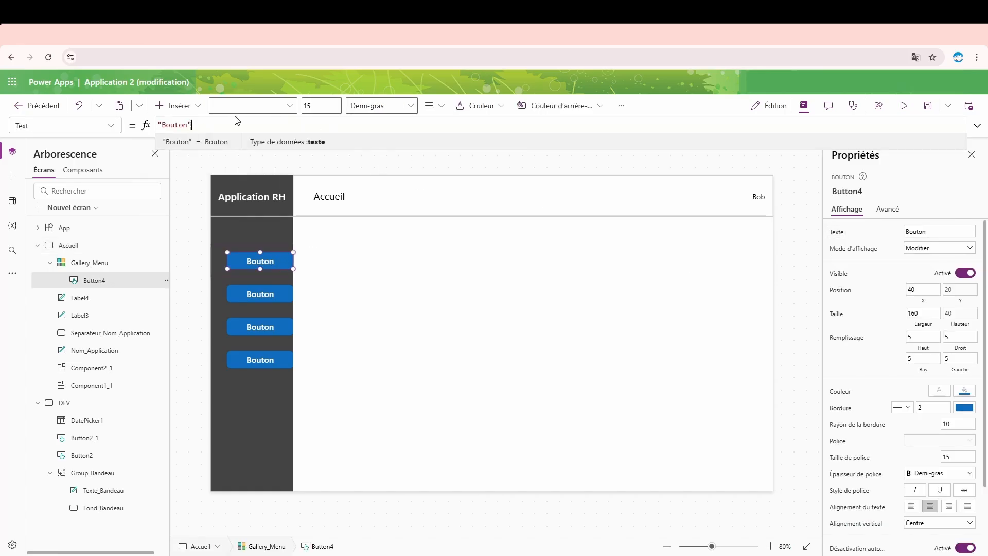
type("This")
key("Down")
key("Down")
key("Down")
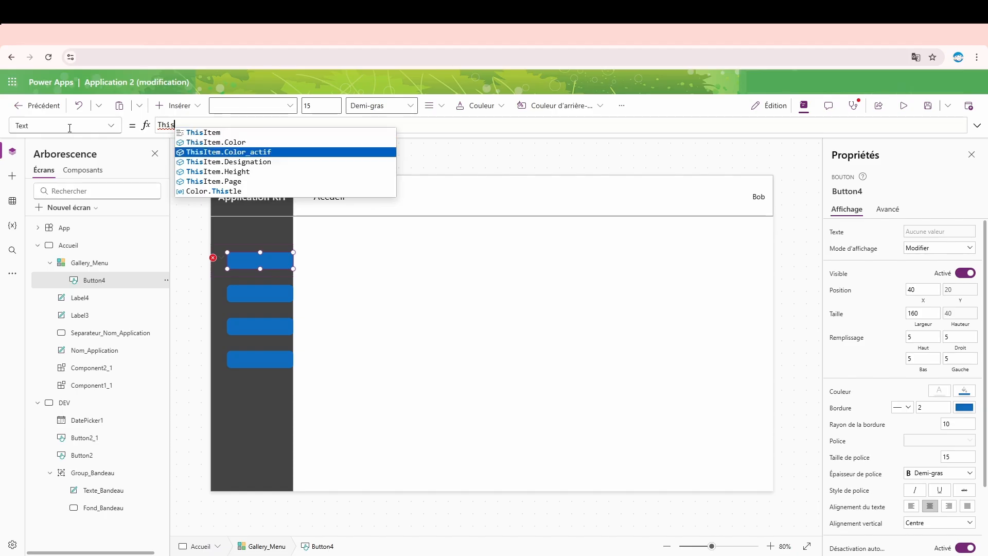
key("Tab")
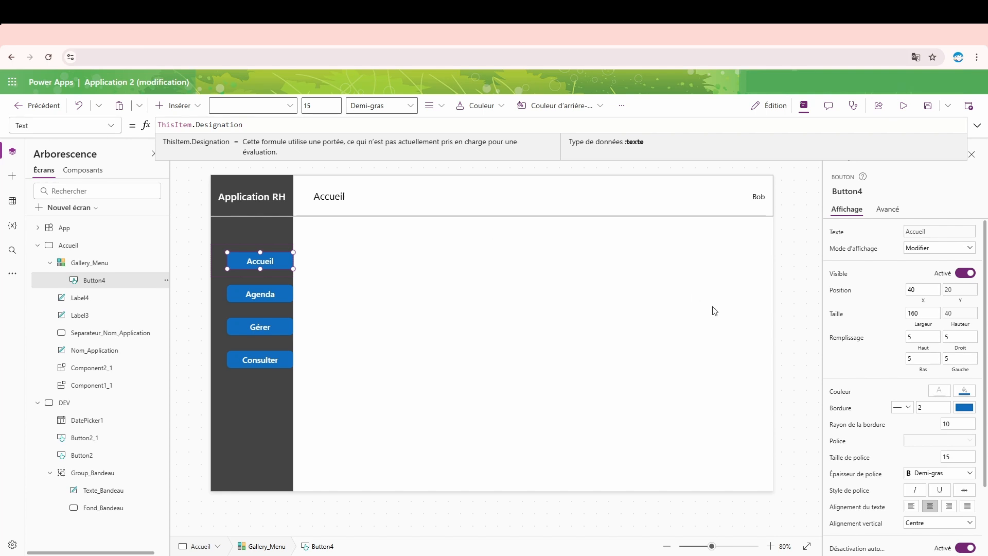
- Replace the button's text Color formula with an If whose condition is ThisItem.Designation = "Accueil"
left_click(937, 390)
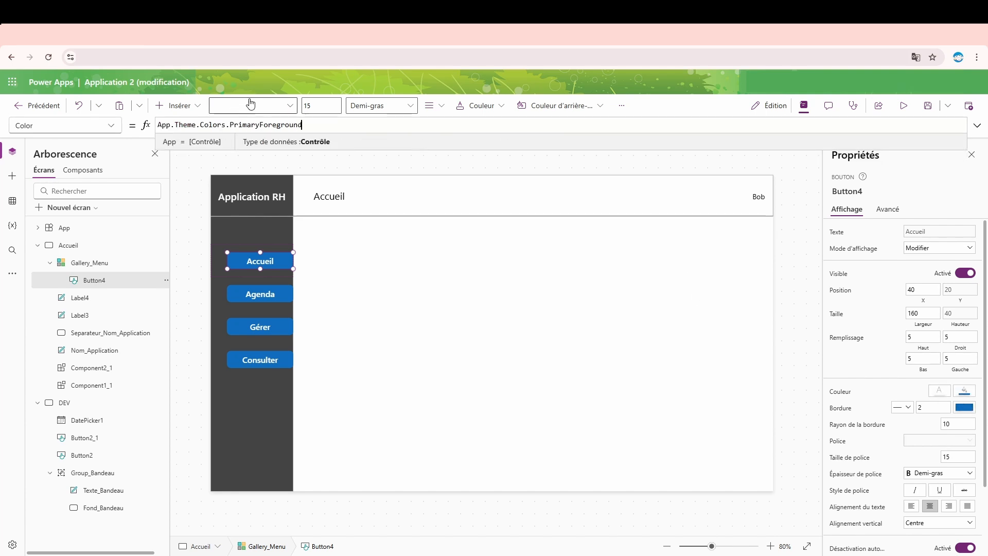
key("BackSpace")
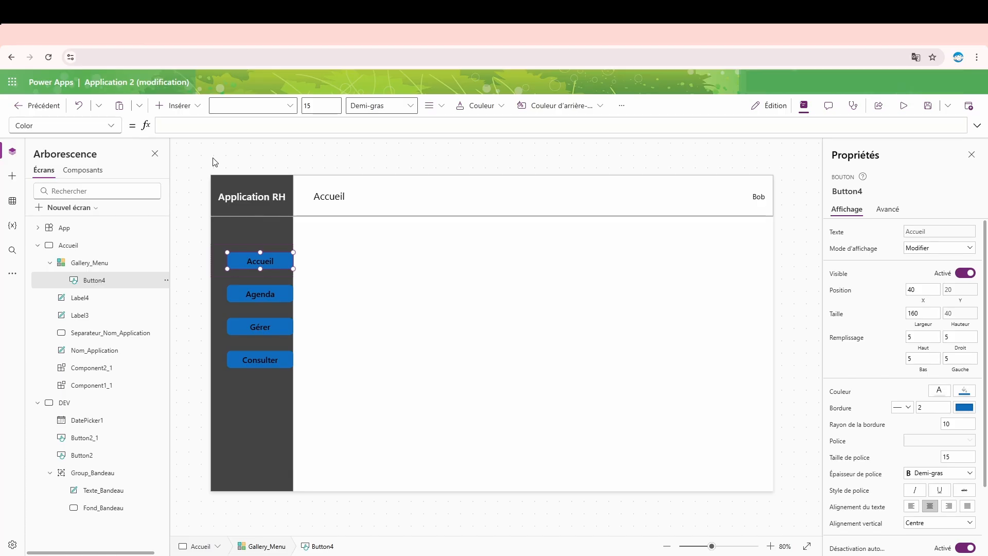
type("If(")
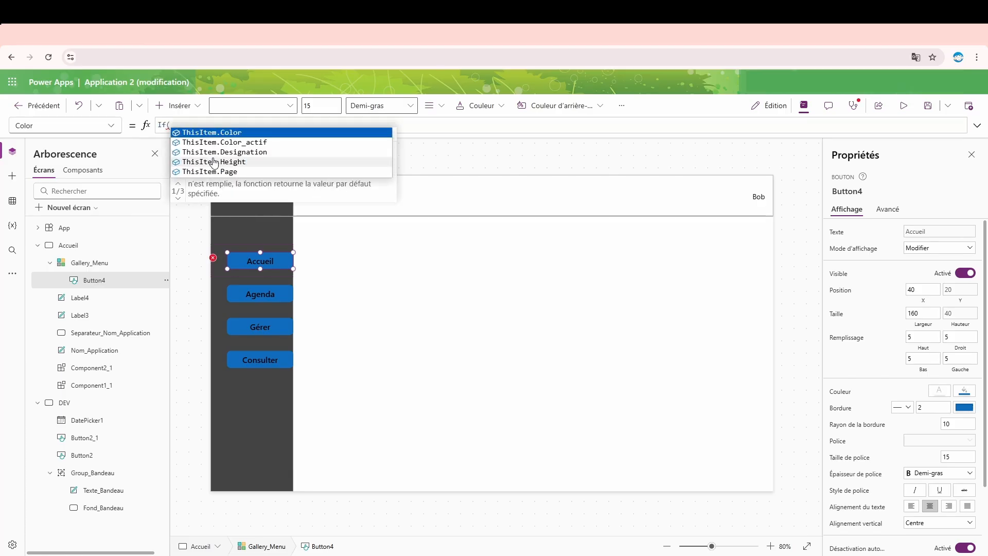
key("Down")
key("Down")
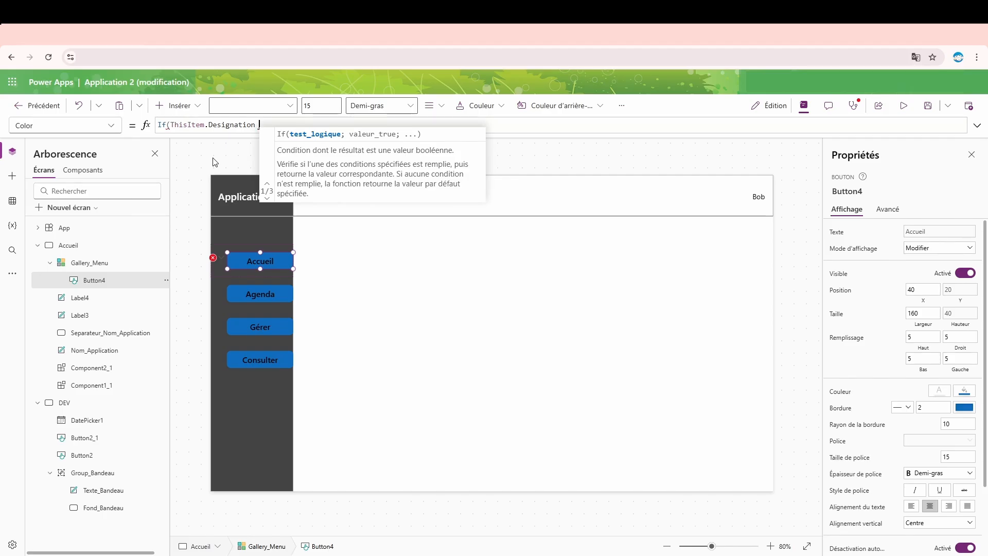
type("= \"")
type("Accueil")
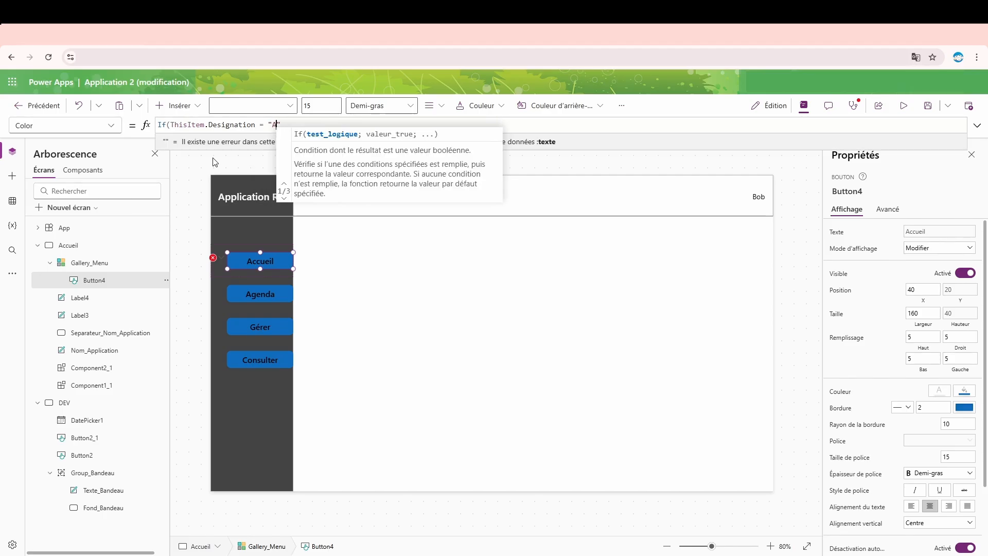
type("\"")
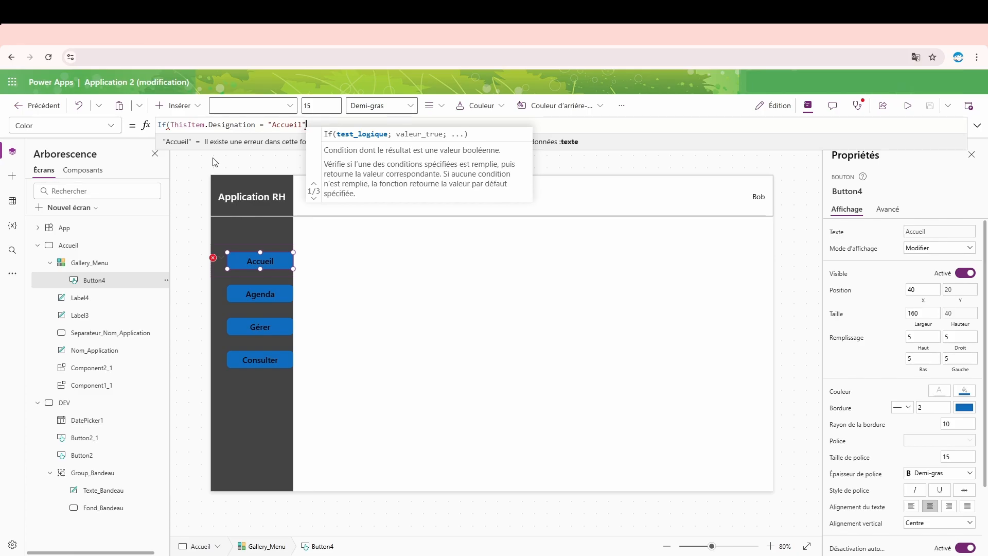
type(";")
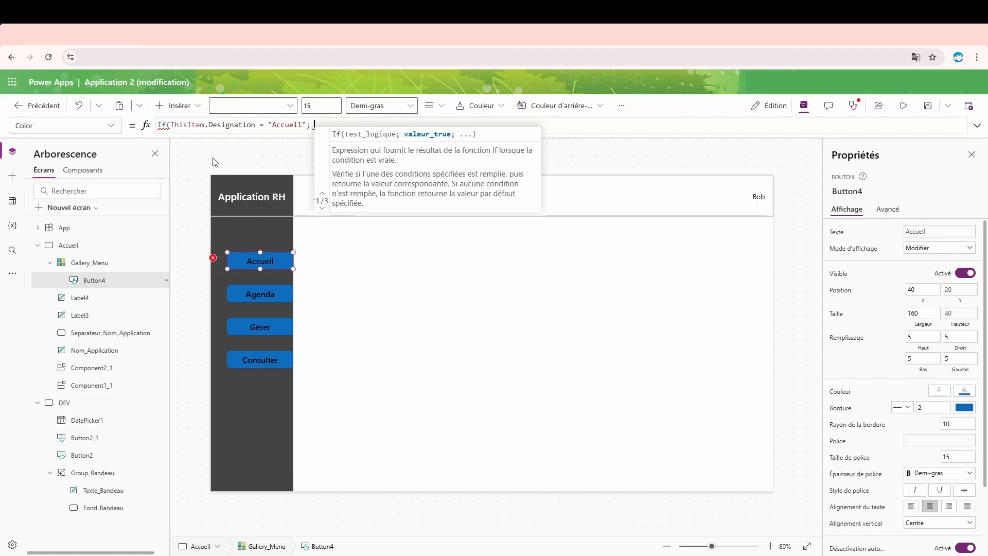
- Complete the Color formula's If with ThisItem.Color_actif when true and ThisItem.Color otherwise
type("this")
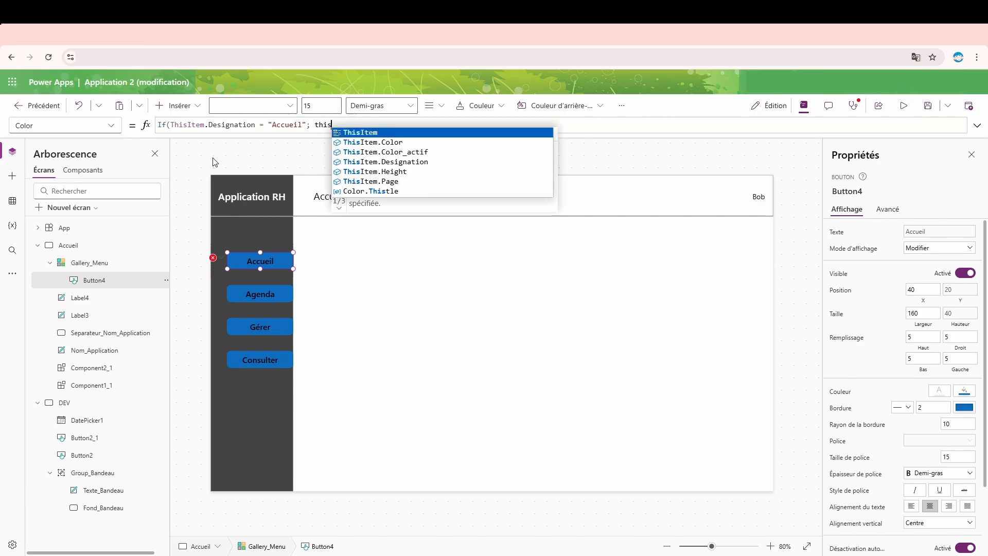
key("Down")
key("Tab")
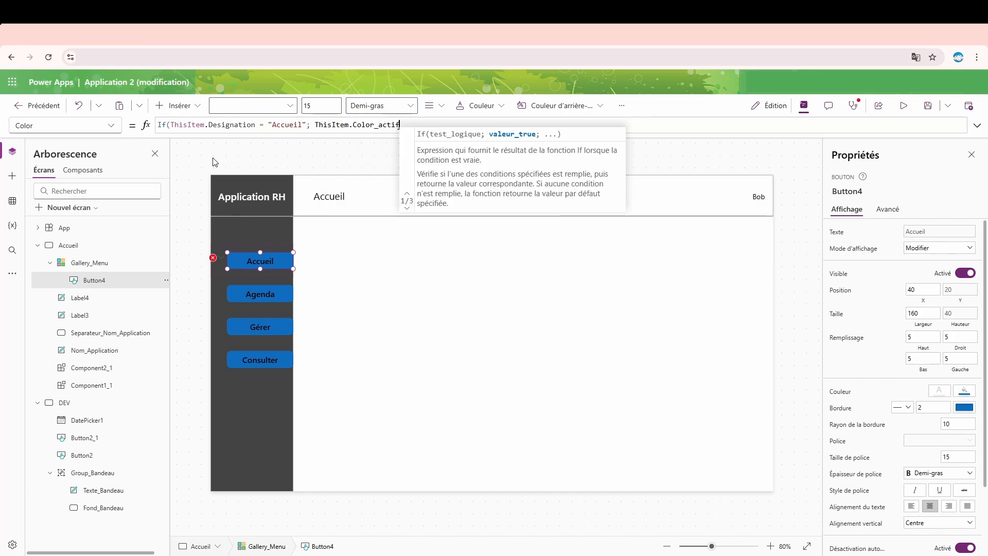
type("; this")
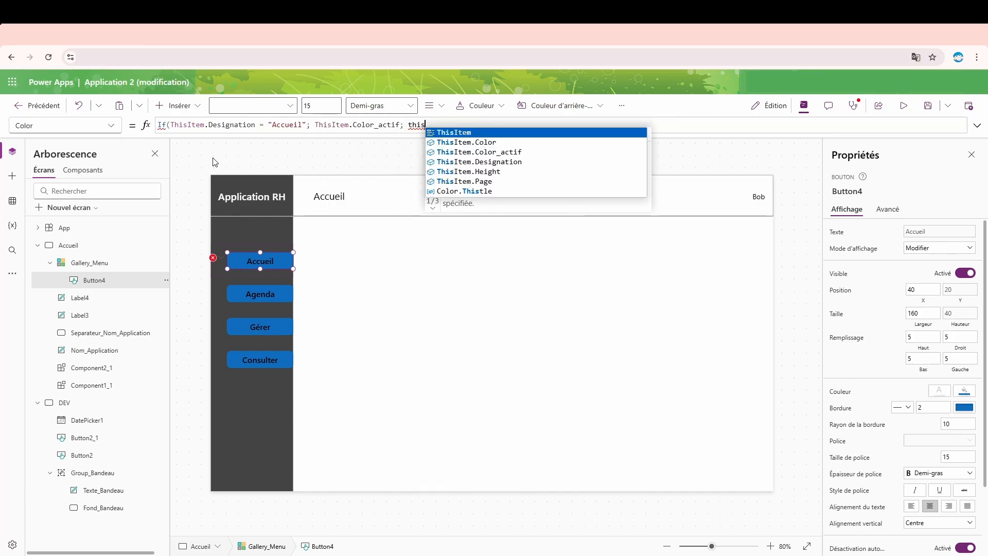
key("Tab")
type(")")
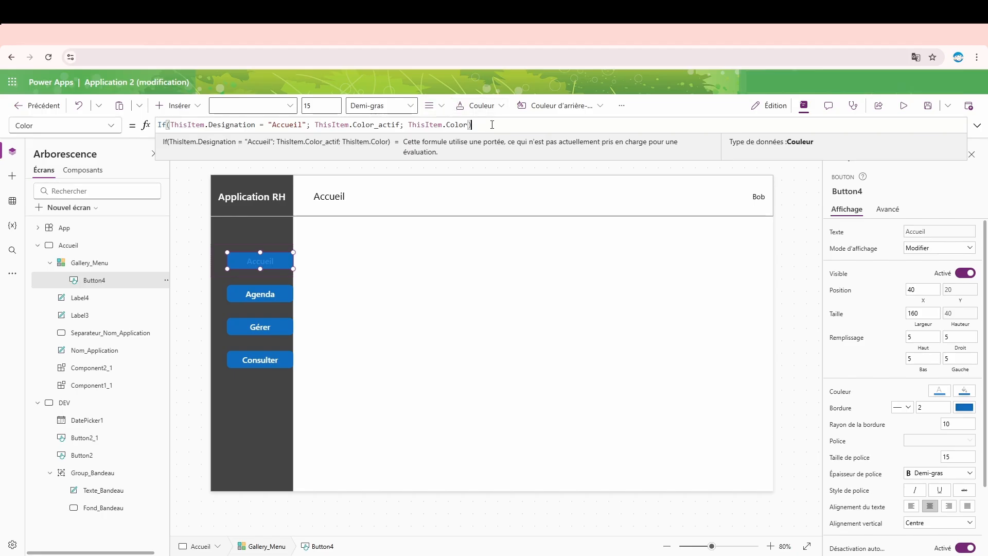
- Copy the button's Color formula and replace its Fill formula with it
key("ctrl+a")
key("ctrl+c")
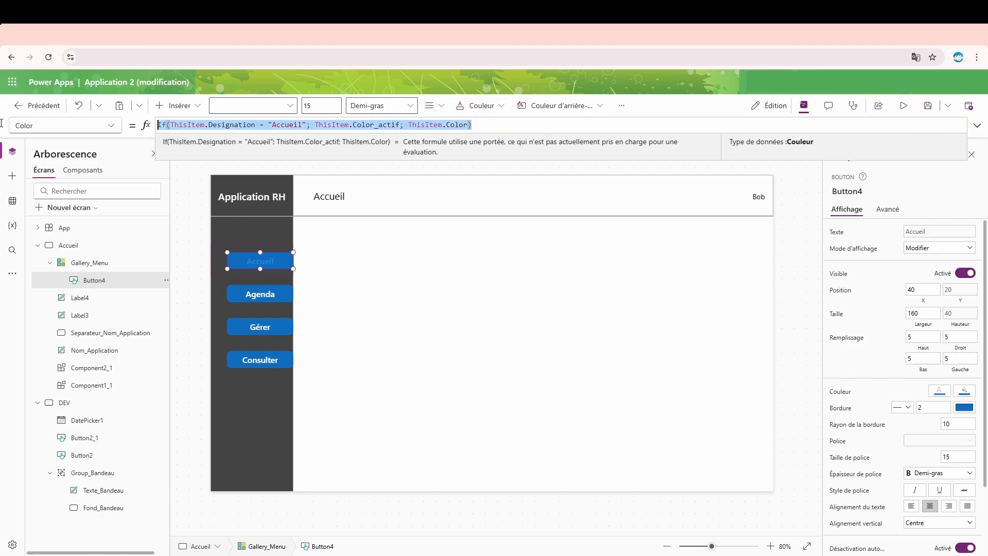
left_click(967, 393)
left_click(967, 394)
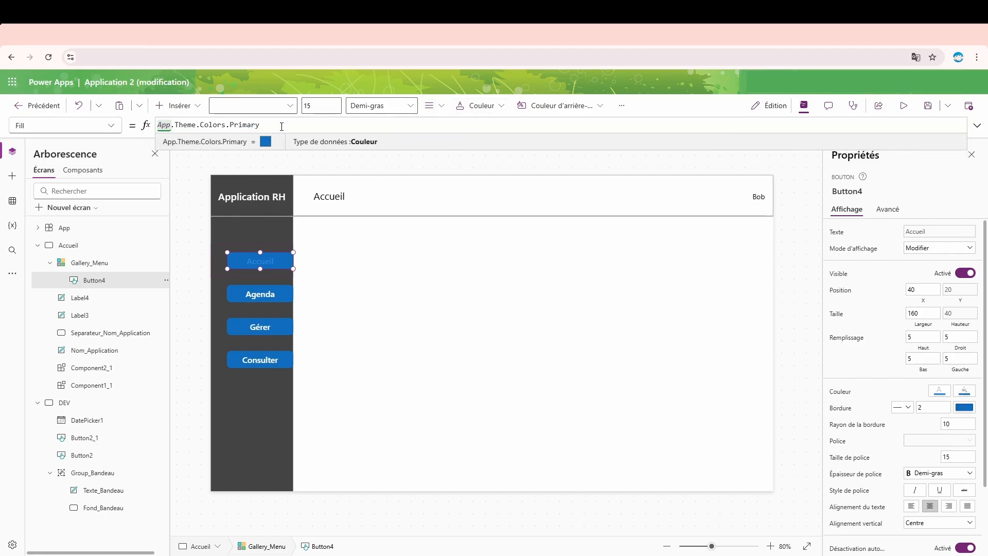
left_click_drag(260, 125, 20, 117)
key("ctrl+v")
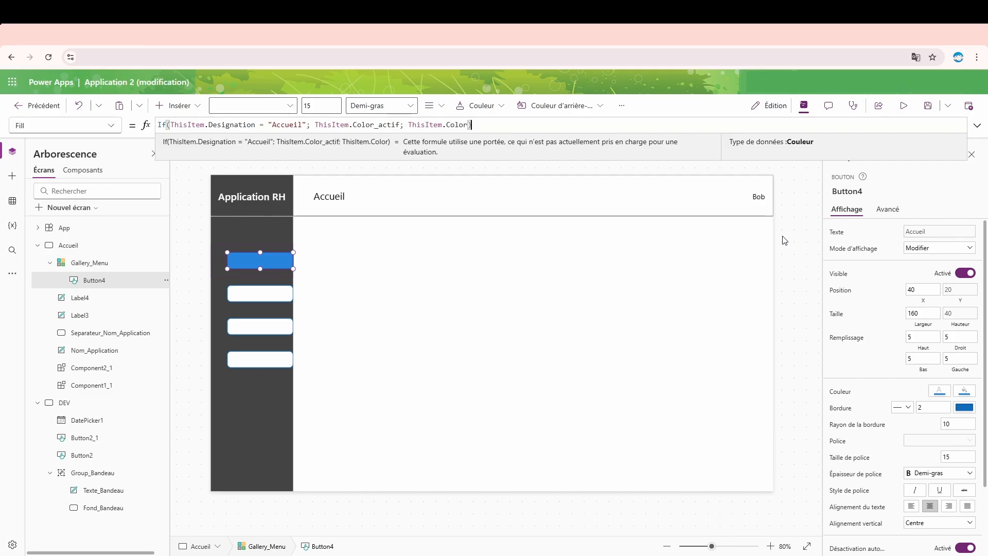
- In the button's Fill formula, replace ThisItem.Color_actif with RGBA(255;255;255;1)
left_click_drag(399, 127, 316, 127)
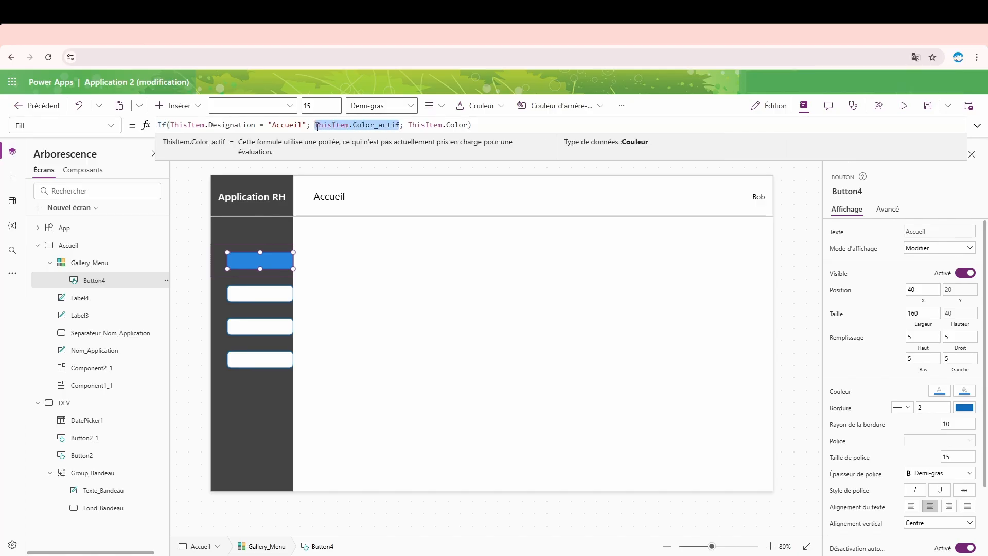
type("RGBA(")
type("255;0")
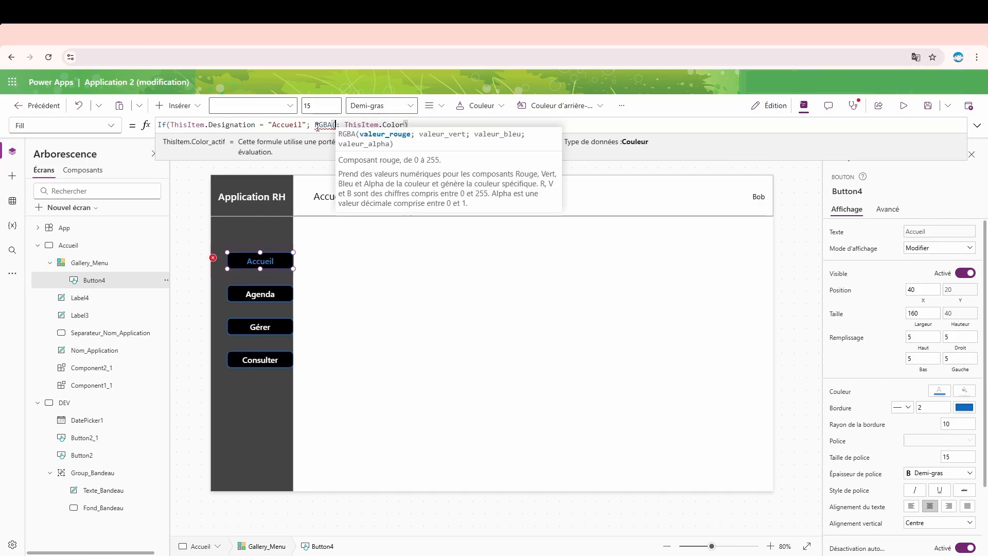
key("BackSpace")
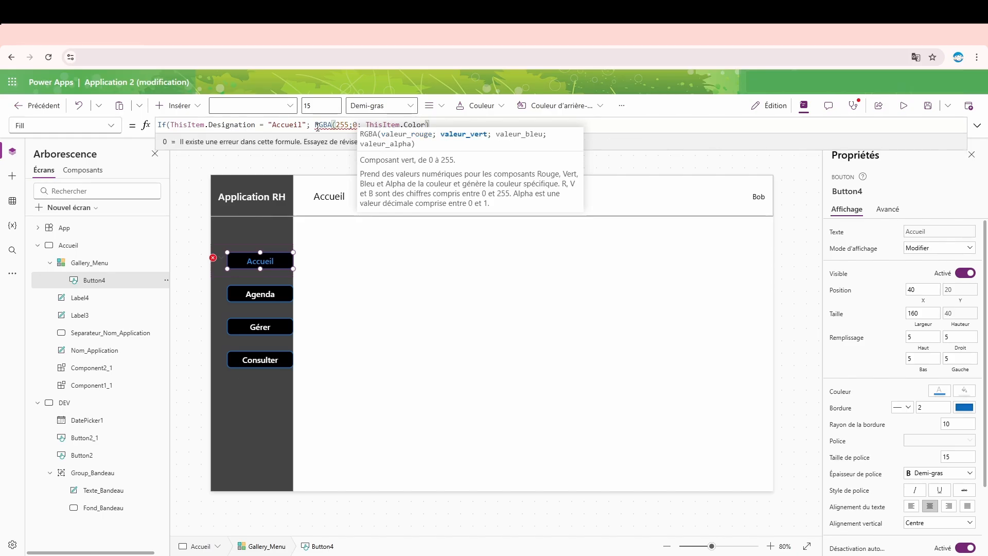
type("255;255;1")
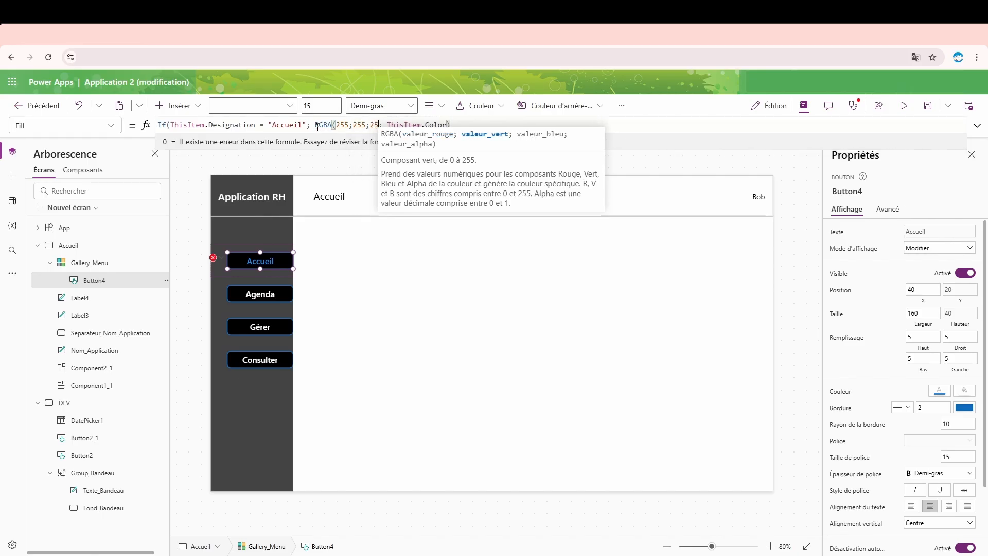
type(")")
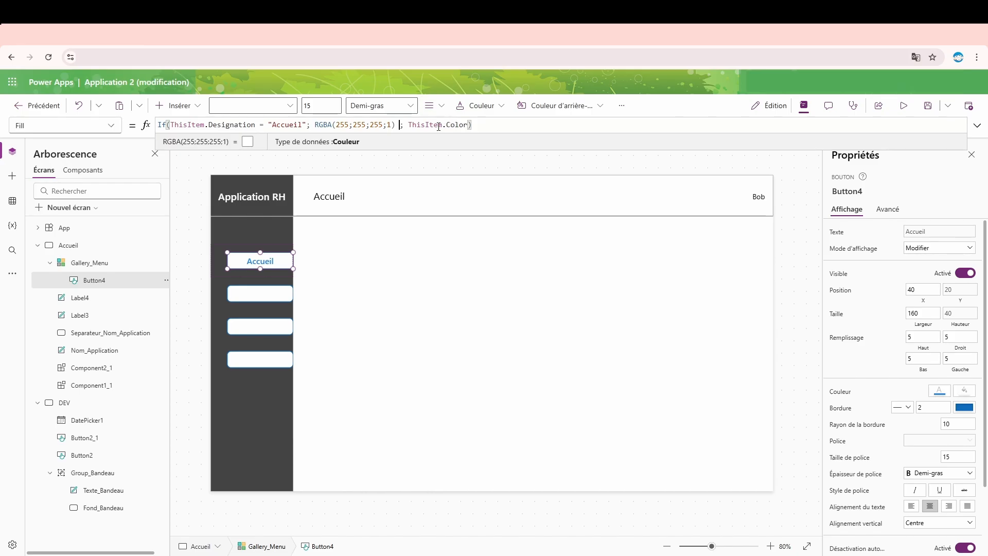
- In the button's Fill formula, replace ThisItem.Color with the transparent colour RGBA(0;0;0;0)
left_click_drag(408, 124, 469, 124)
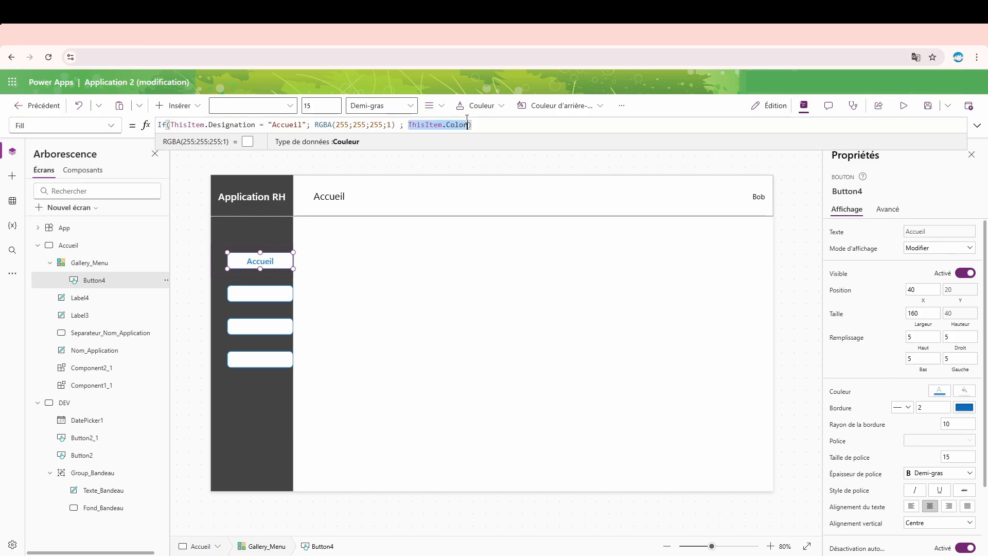
key("BackSpace")
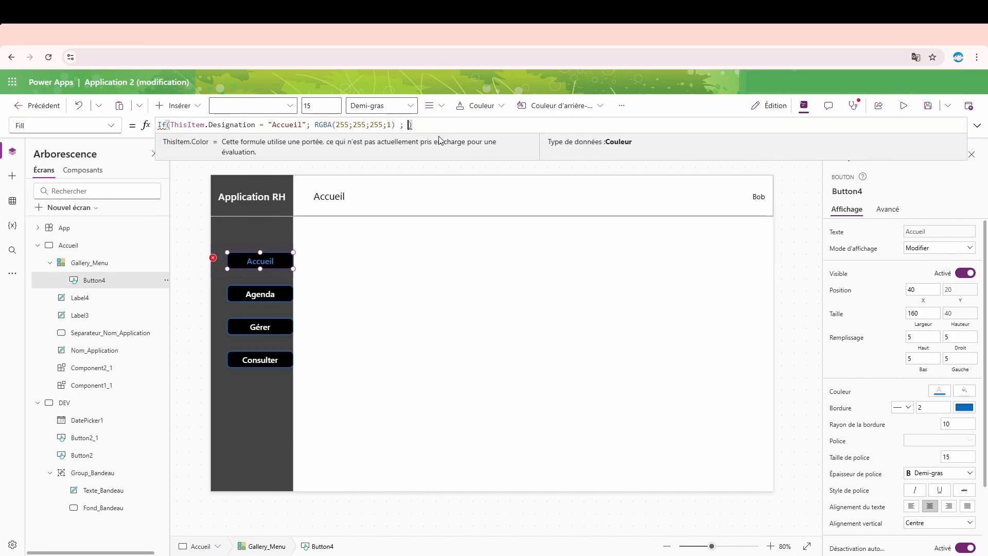
type("RGBA")
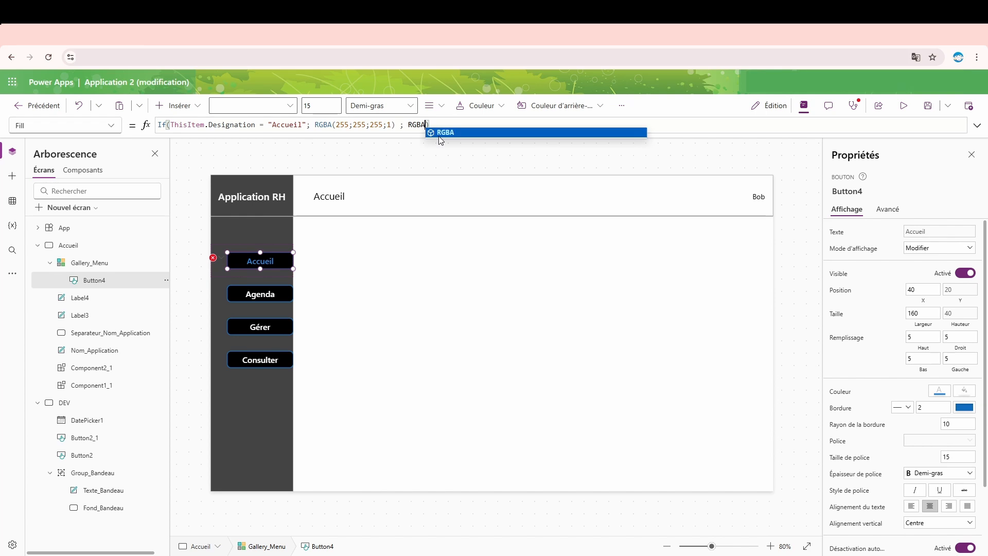
left_click(439, 135)
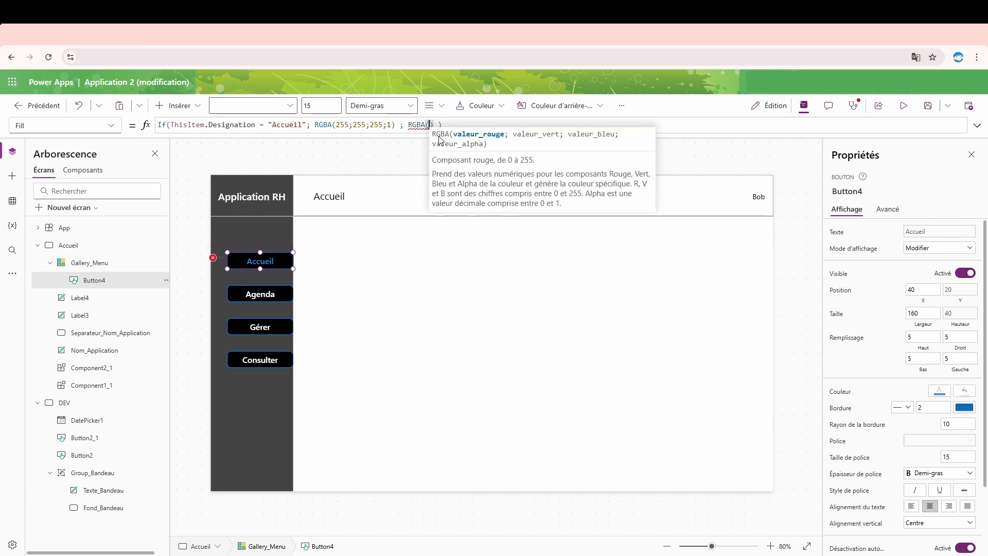
type("0;0;0;")
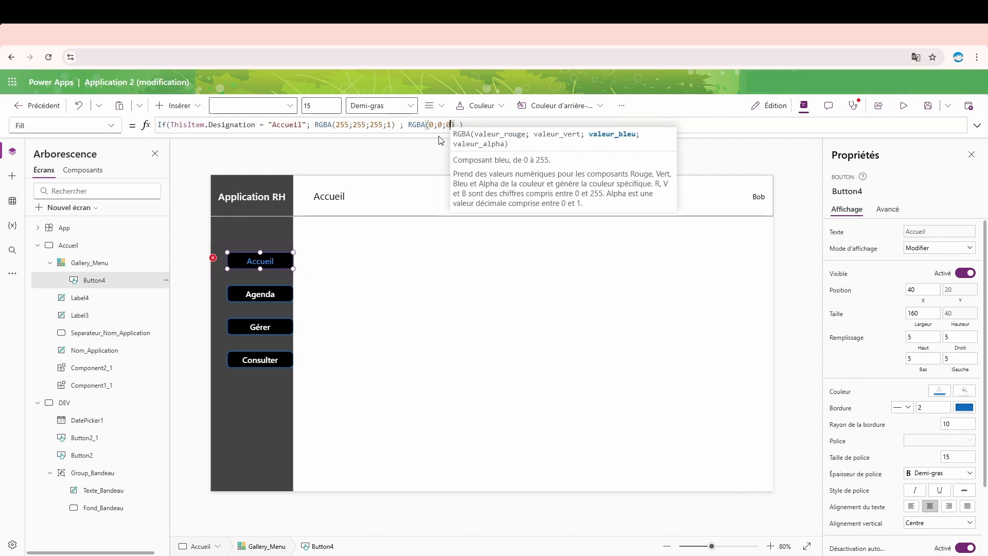
type("0")
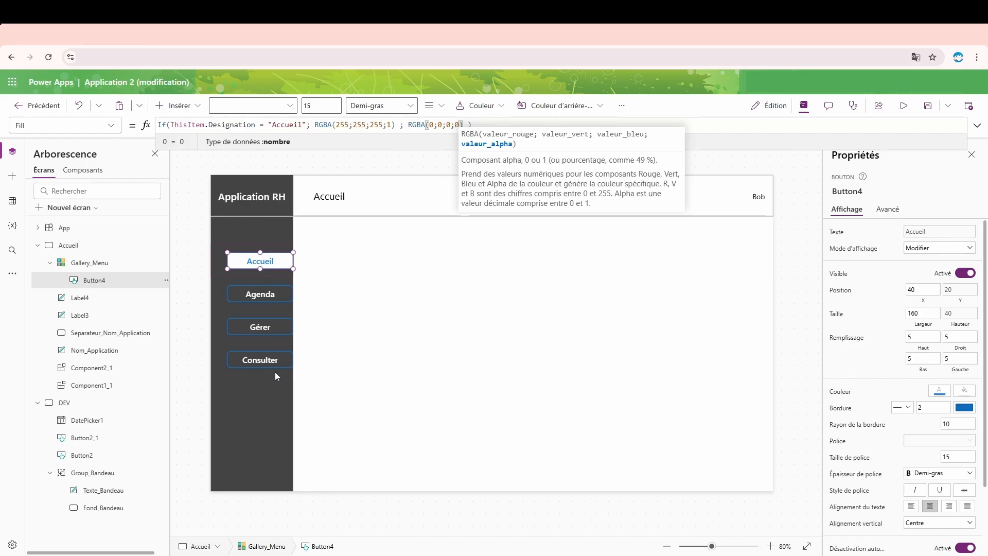
- Set the gallery button's border thickness to 0
double_click(927, 407)
type("0")
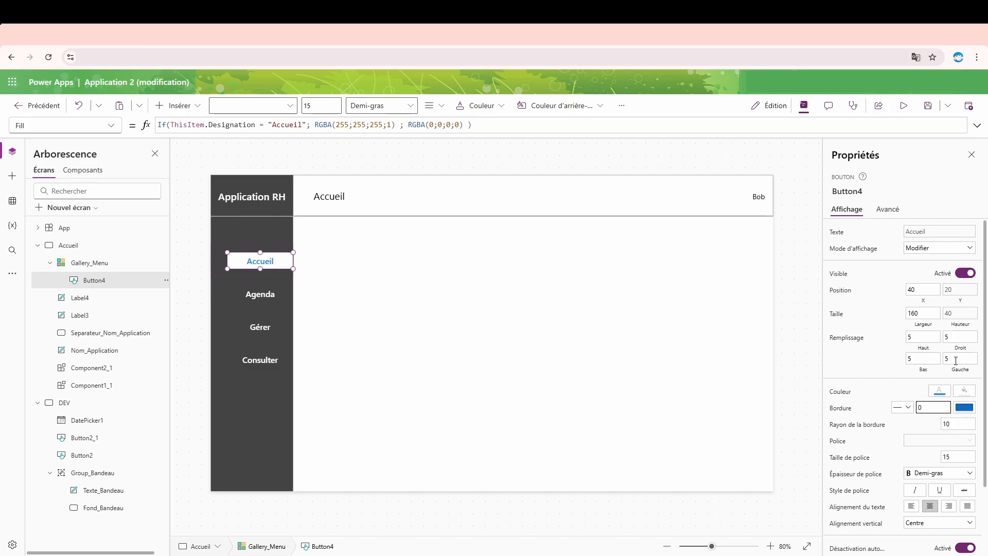
- Try left-aligning the button's text and restore its centre alignment
scroll(924, 342, "down", 3)
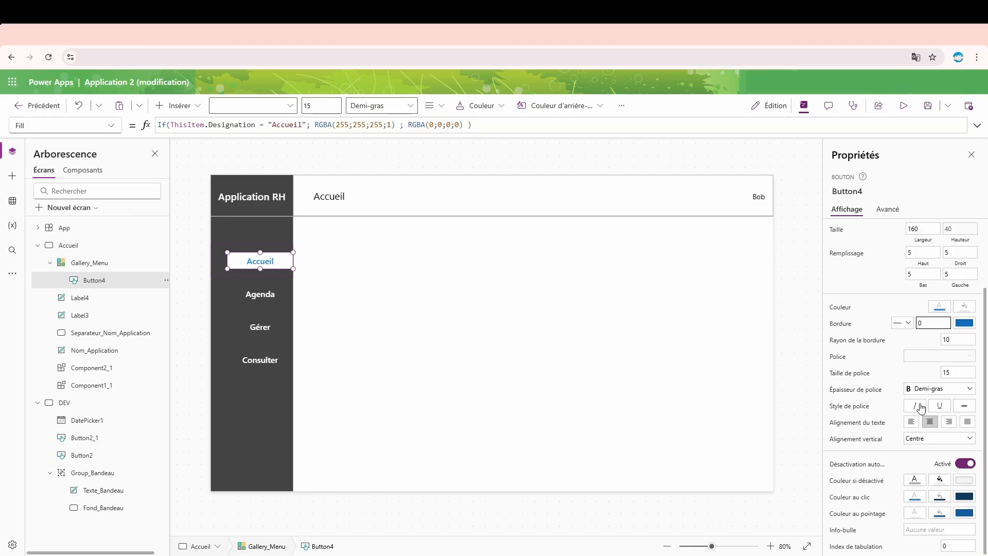
left_click(912, 424)
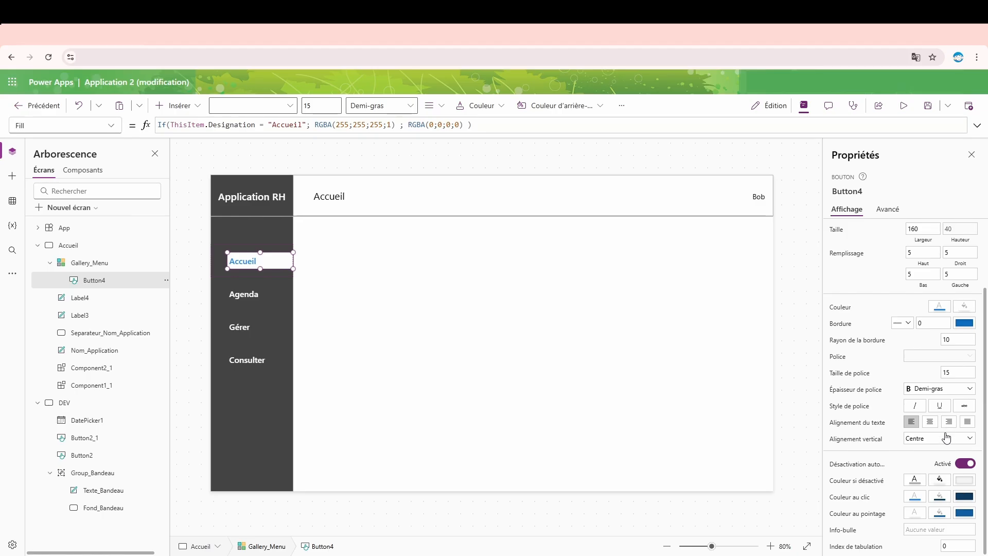
left_click(931, 422)
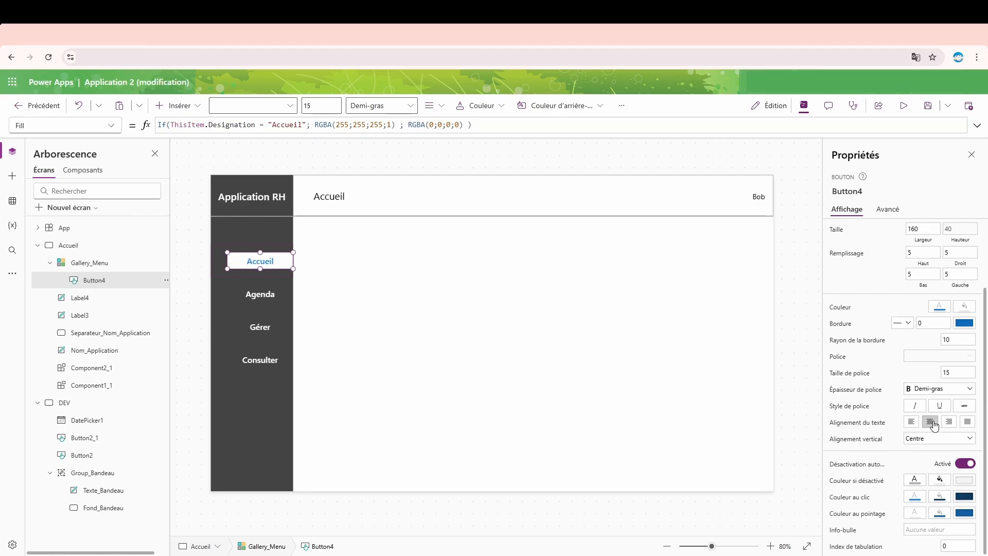
- Copy the whole Fill formula of the gallery's button
double_click(969, 342)
left_click(497, 124)
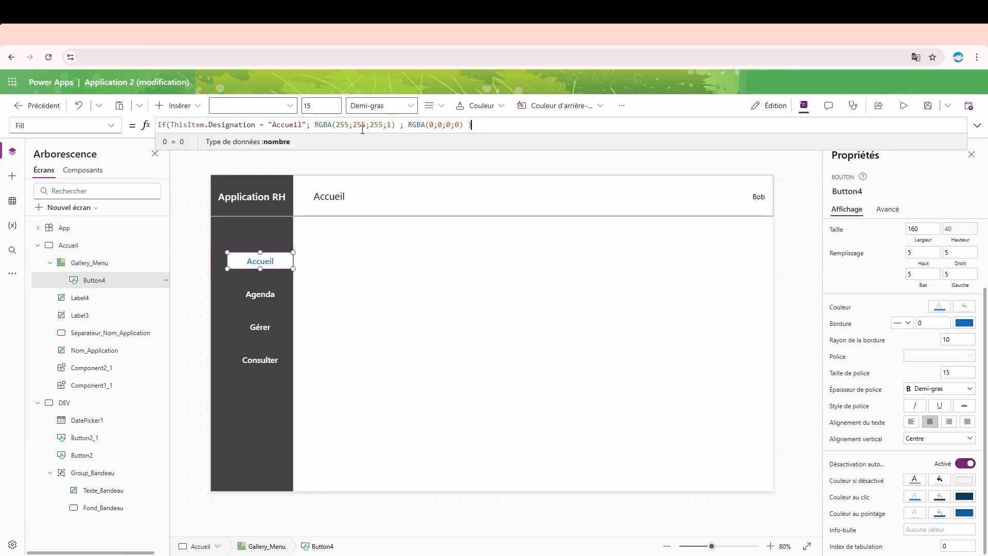
key("ctrl+a")
key("ctrl+c")
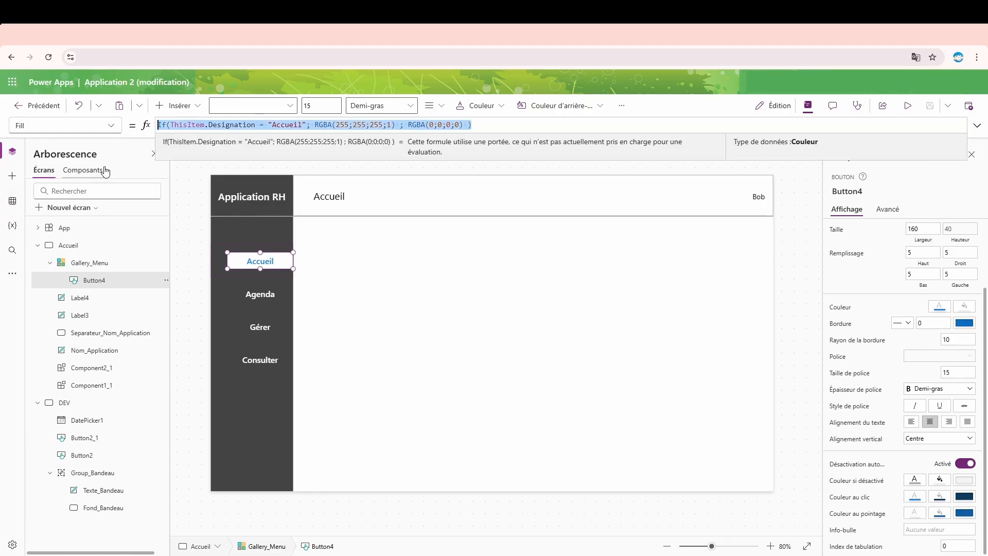
left_click(109, 126)
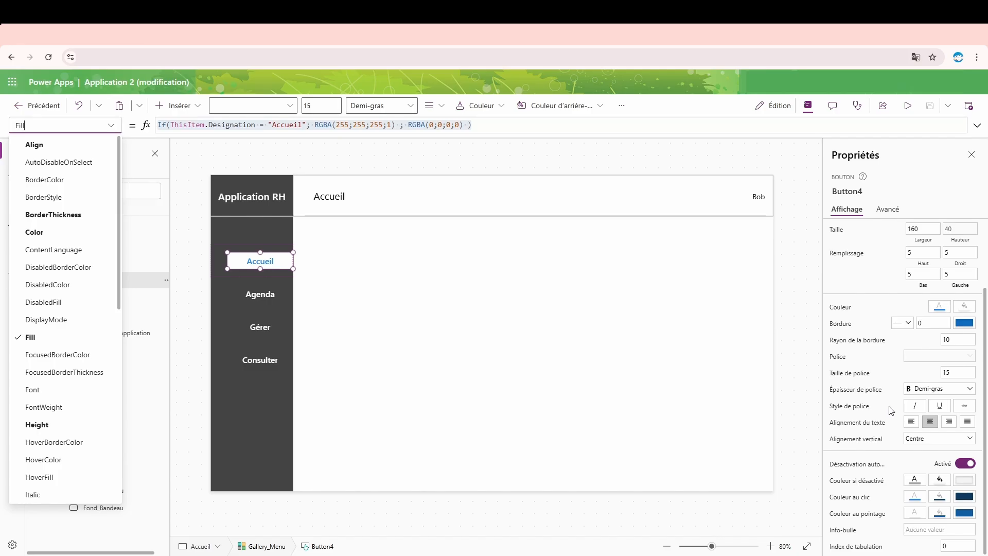
left_click(244, 263)
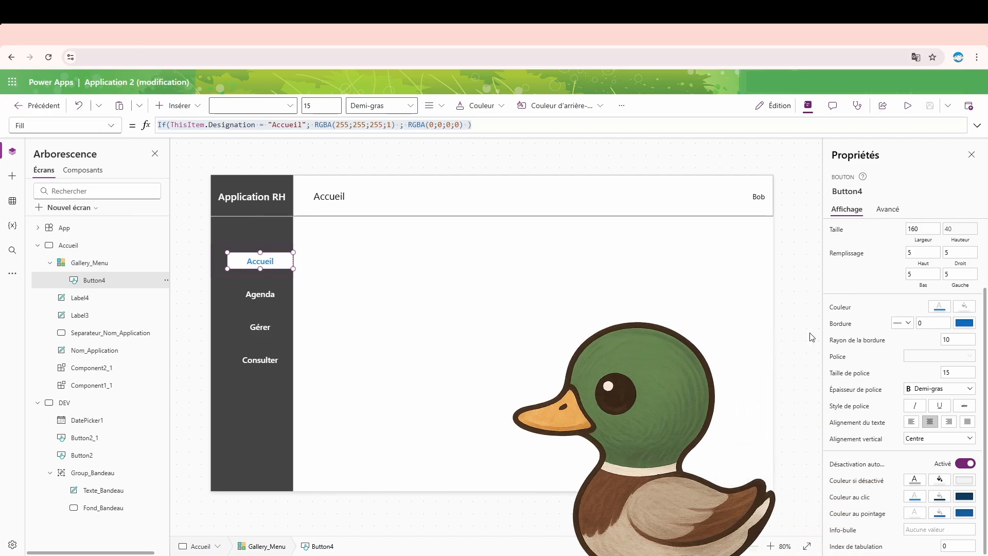
- Set the button's border radius to 0 and preview the app's menu
left_click(950, 340)
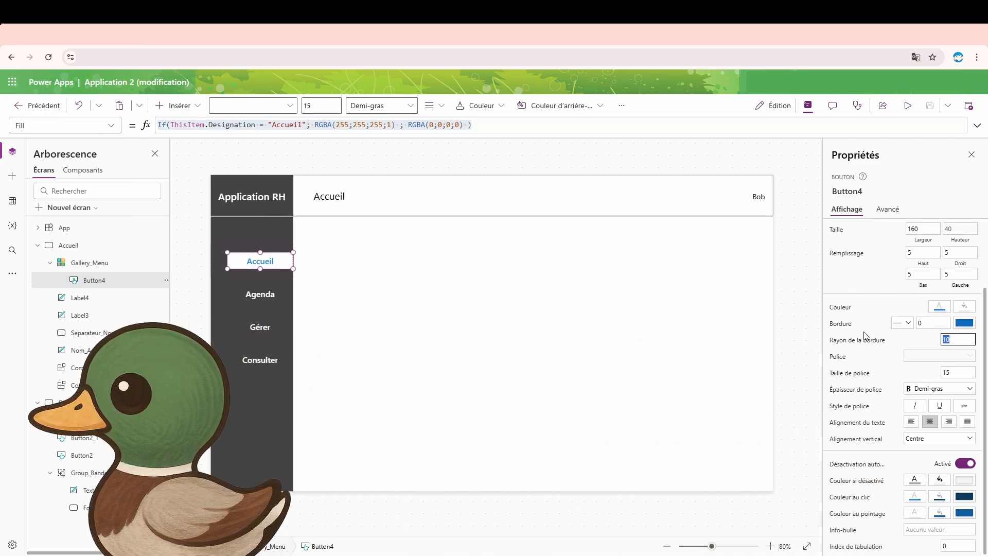
type("0")
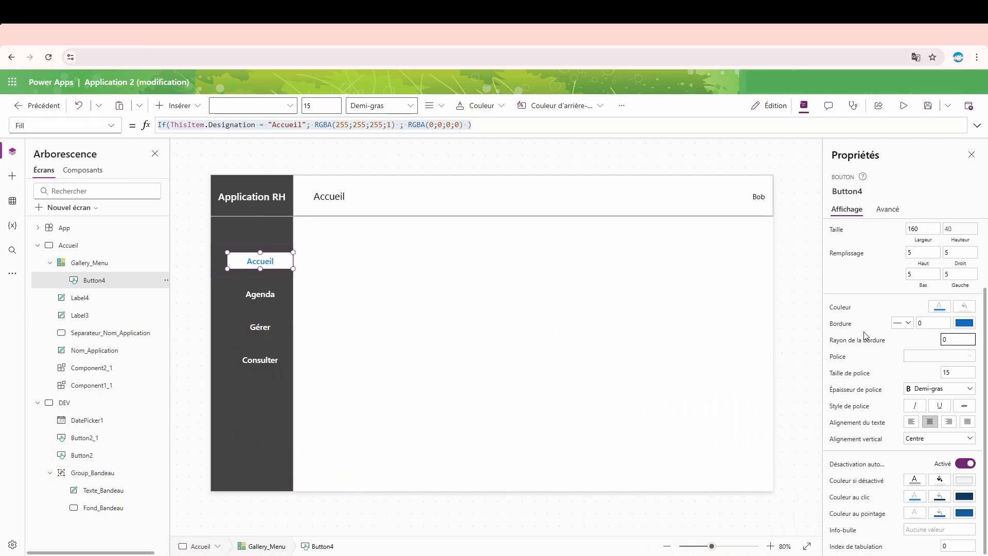
left_click(903, 105)
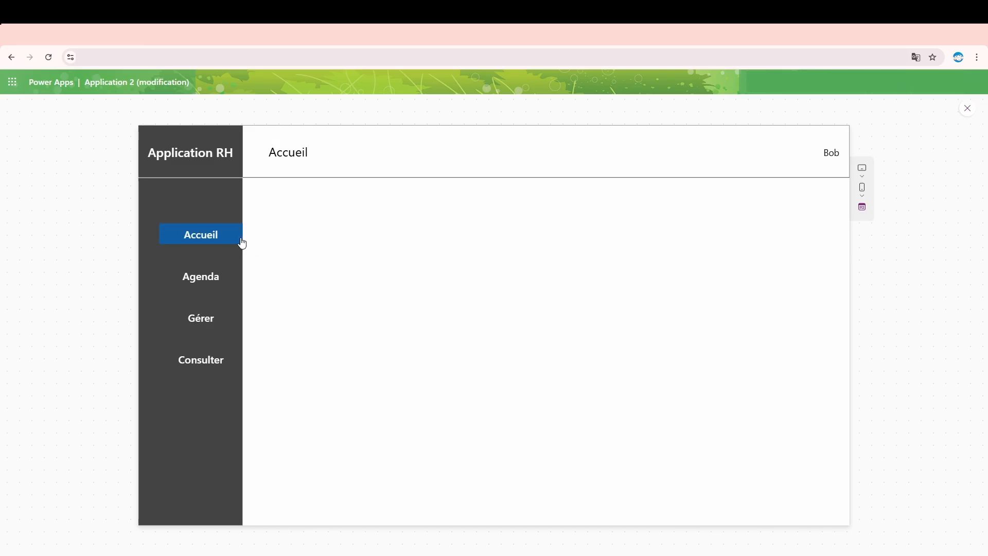
left_click(967, 115)
- Replace the button's RadiusBottomLeft value with the copied Fill formula
left_click(268, 260)
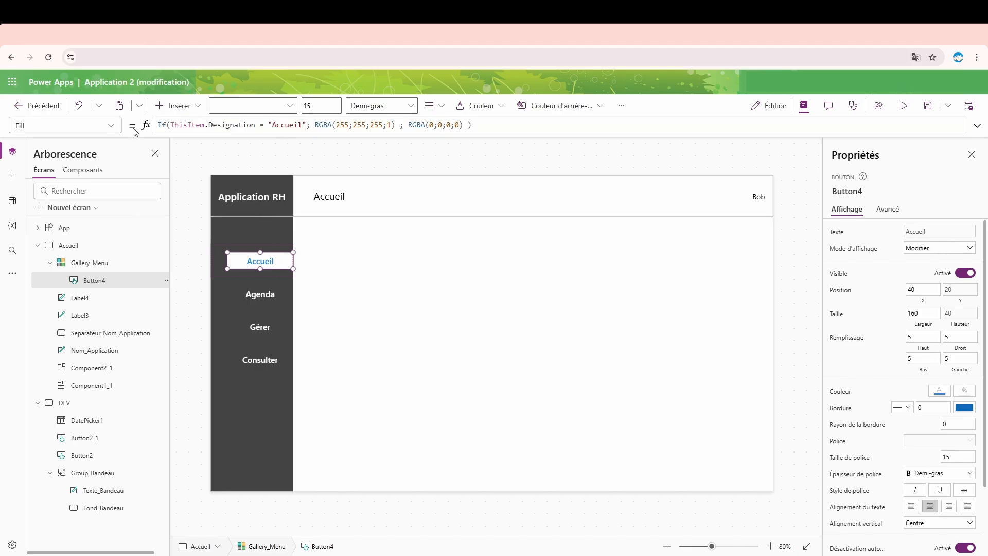
left_click(101, 130)
scroll(97, 258, "down", 6)
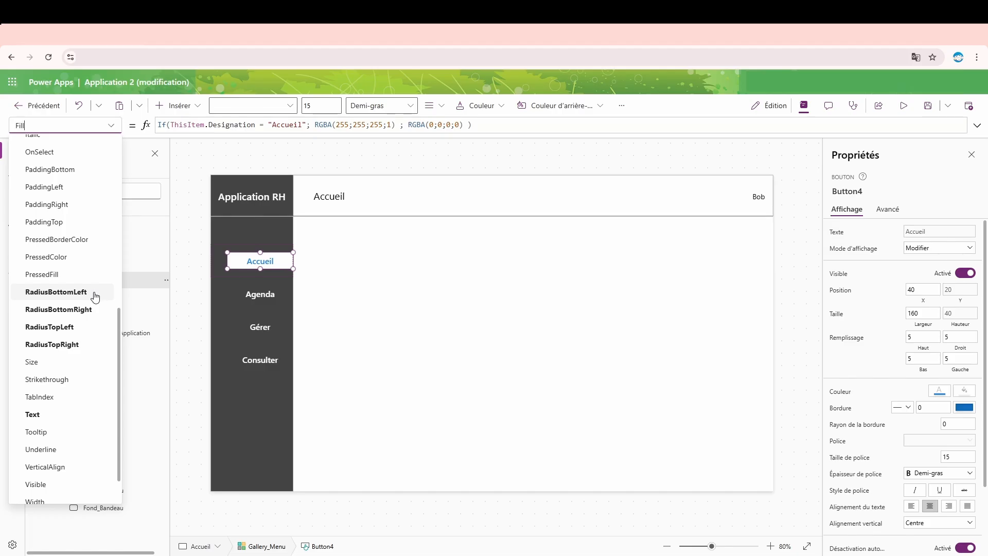
left_click(57, 291)
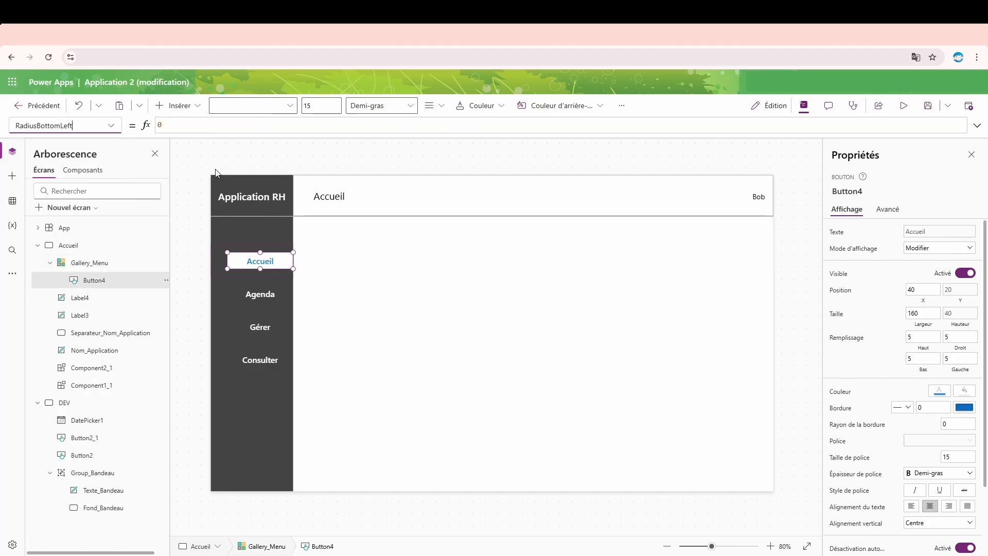
left_click(169, 125)
key("ctrl+a")
key("ctrl+v")
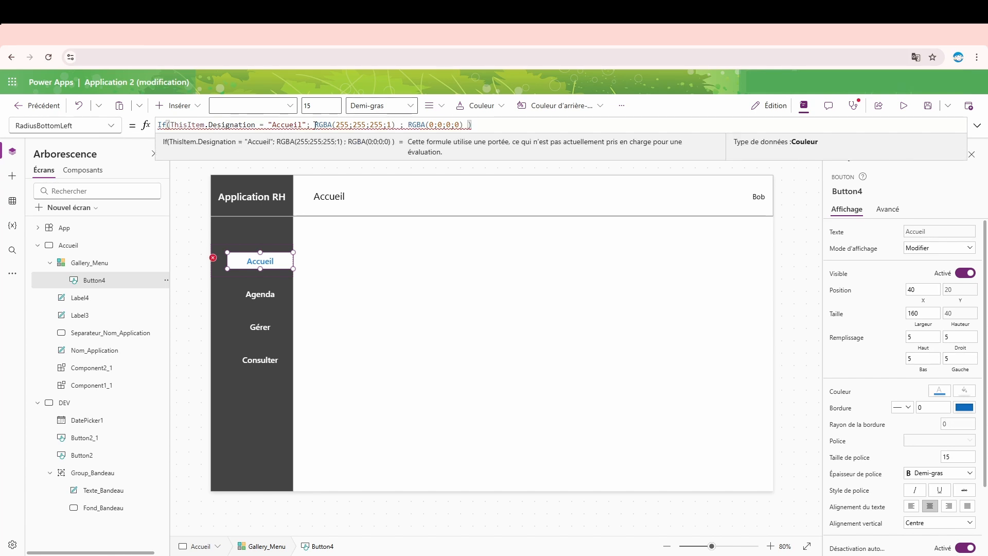
- Change the RadiusBottomLeft formula's results to 20 when the designation is "Accueil" and 0 otherwise, and copy the formula
left_click_drag(315, 125, 383, 123)
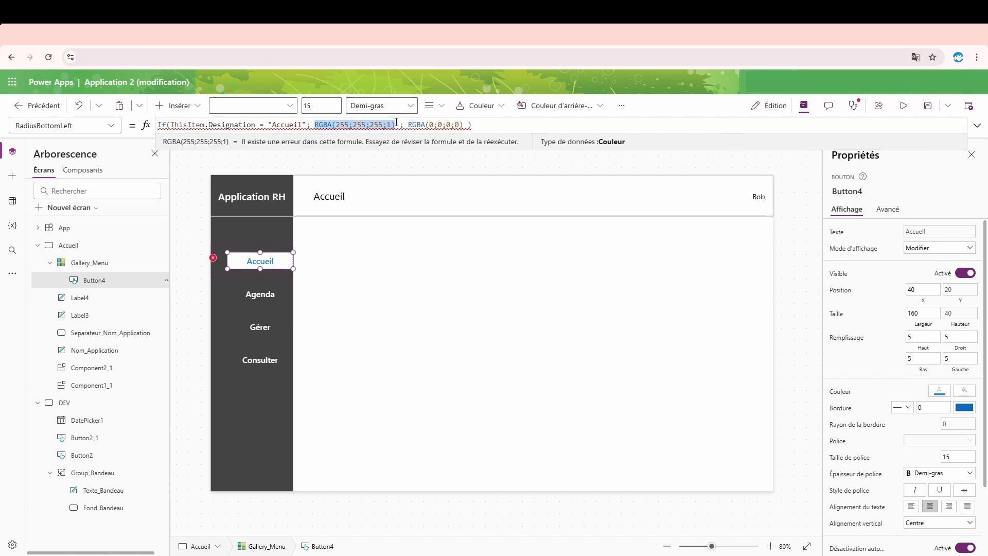
mouse_move(396, 122)
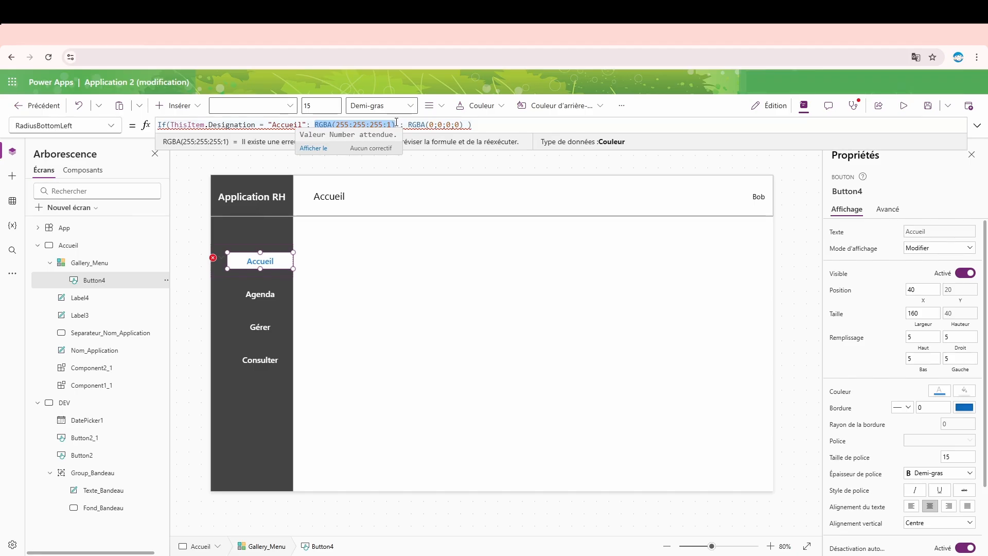
type("20")
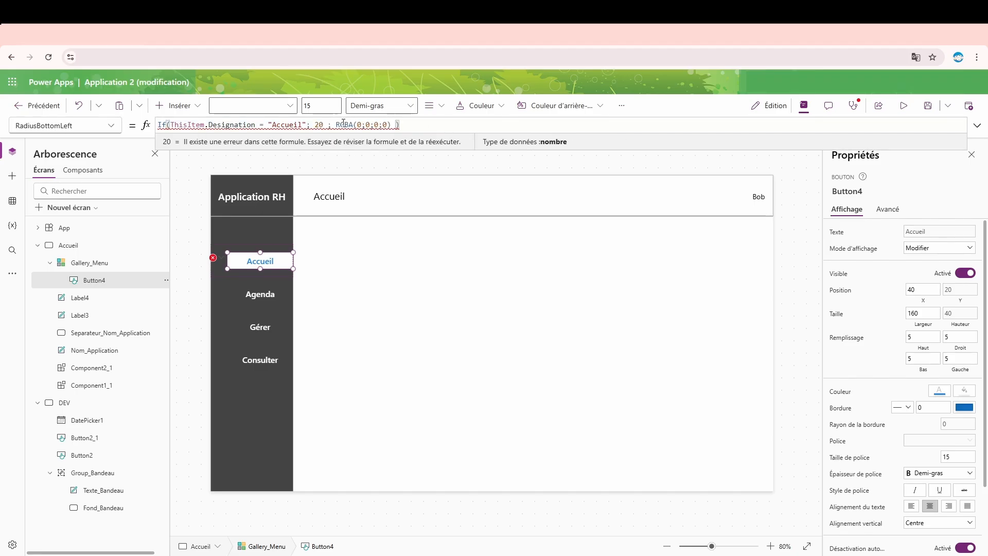
left_click_drag(337, 125, 133, 130)
type("0")
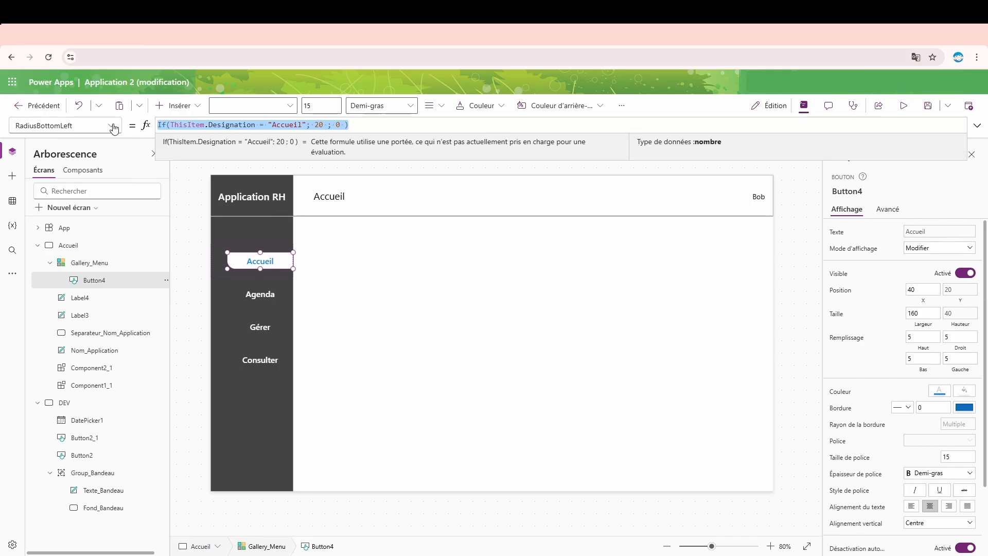
- Replace the button's RadiusTopLeft value with the copied RadiusBottomLeft formula and preview the menu in the app
left_click(112, 126)
scroll(78, 407, "down", 5)
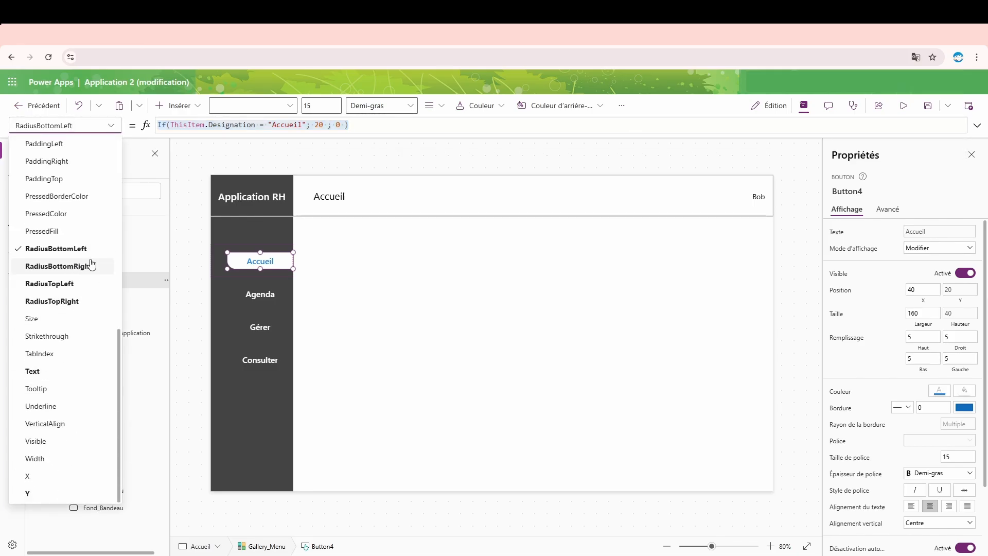
left_click(52, 283)
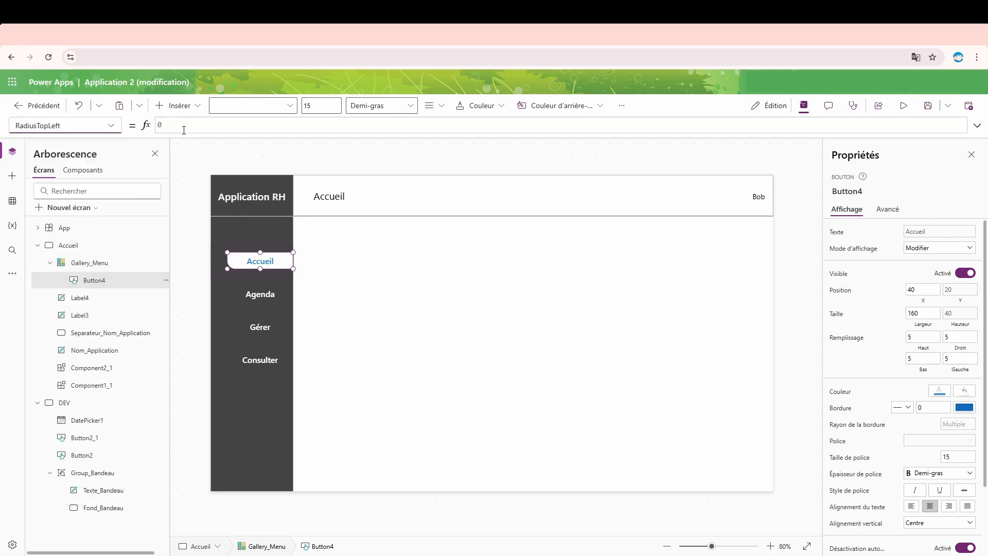
type("If(ThisItem.Designation = \"Accueil\"; 20 ; 0 )")
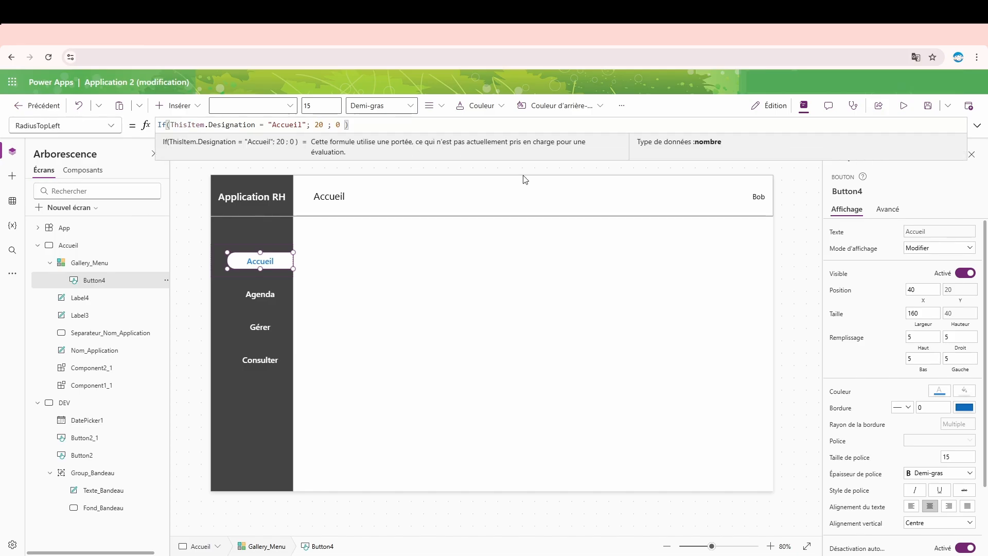
left_click(903, 106)
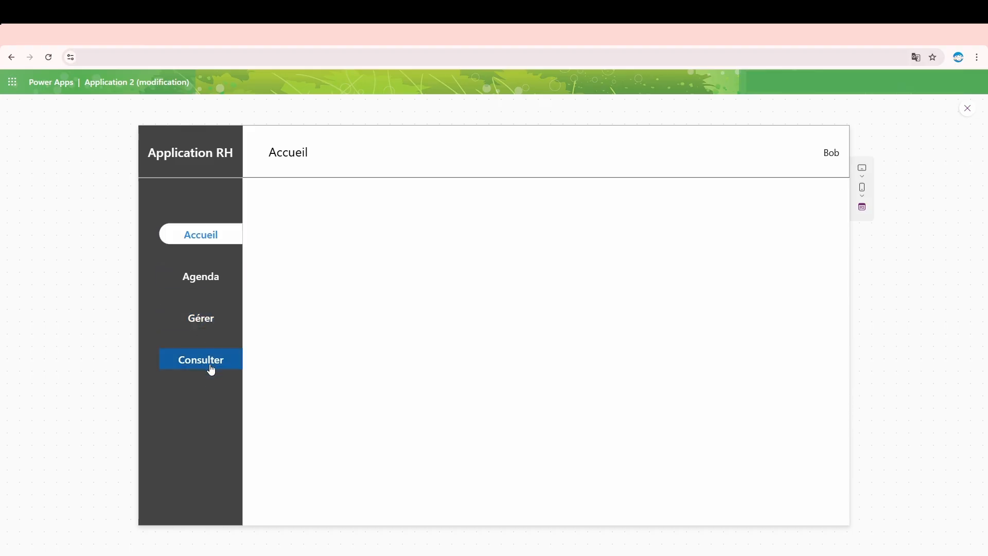
left_click(967, 109)
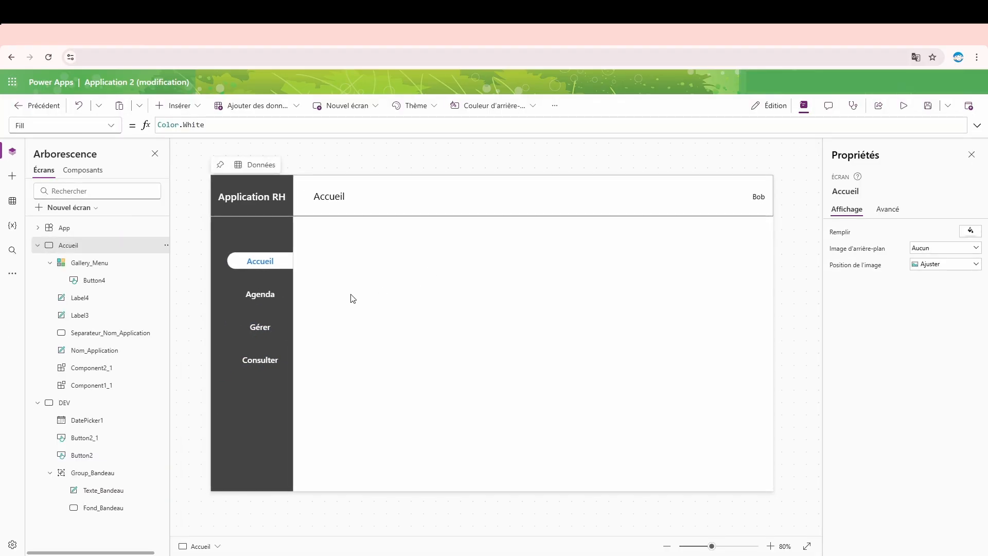
- Clear the menu button's PressedFill and HoverFill formulas
scroll(946, 440, "down", 3)
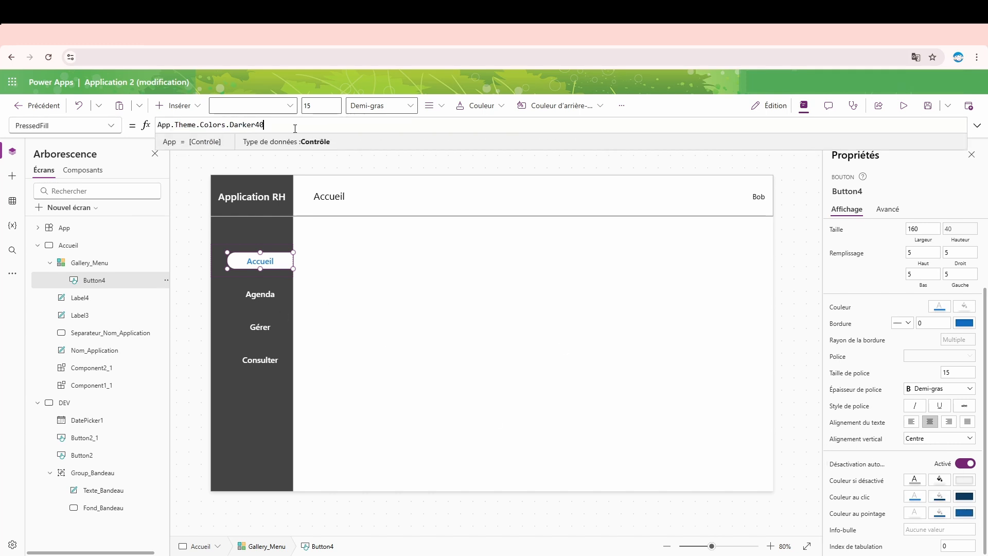
key("ctrl+a")
key("BackSpace")
left_click(940, 513)
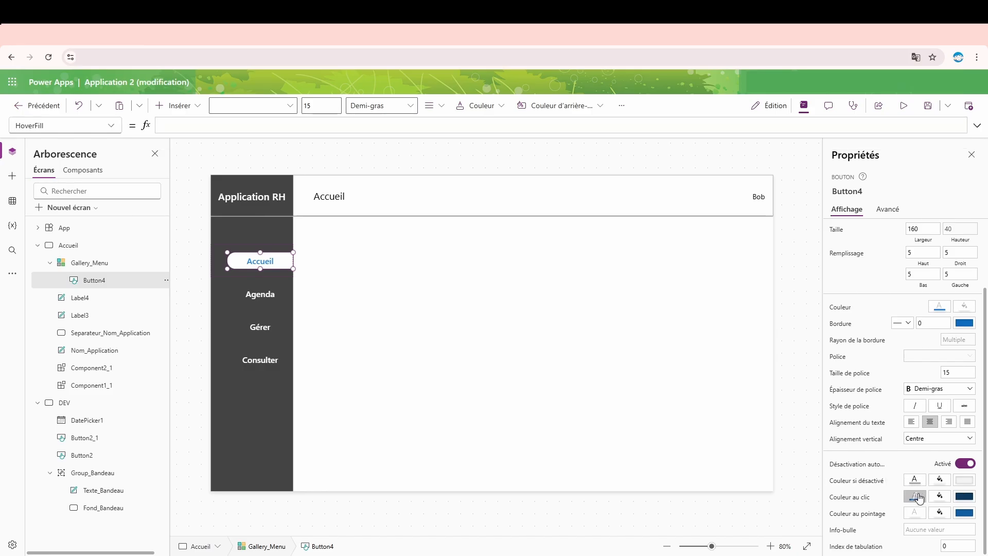
- Clear the menu button's PressedColor and HoverColor formulas and preview the menu in the app
left_click(915, 496)
key("ctrl+a")
key("BackSpace")
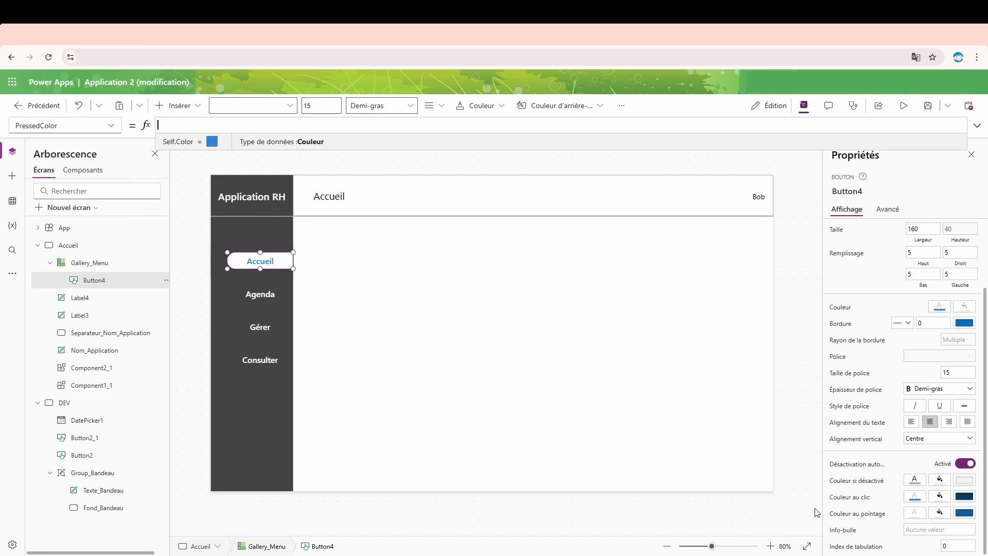
left_click(916, 513)
key("ctrl+a")
key("BackSpace")
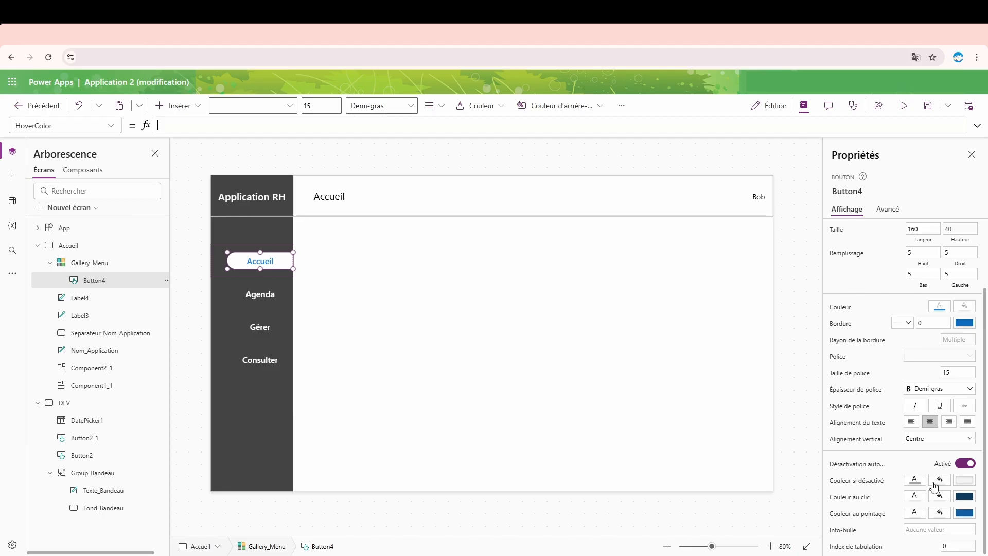
left_click(903, 106)
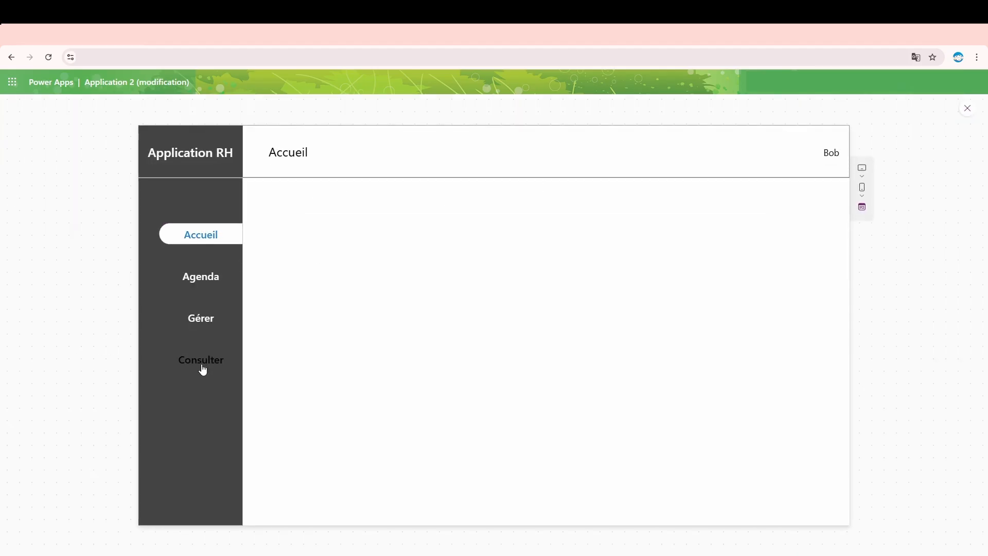
left_click(967, 111)
left_click(267, 260)
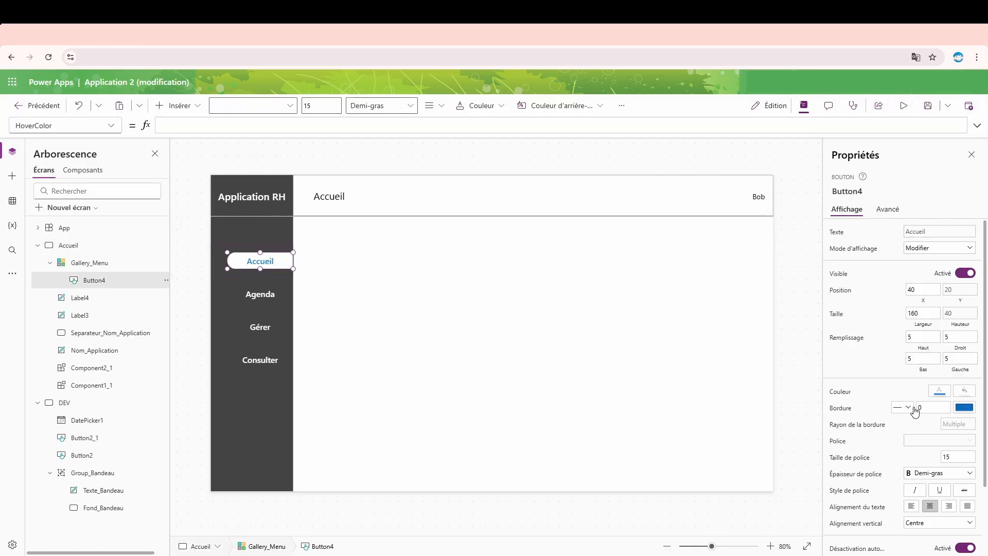
scroll(914, 411, "down", 2)
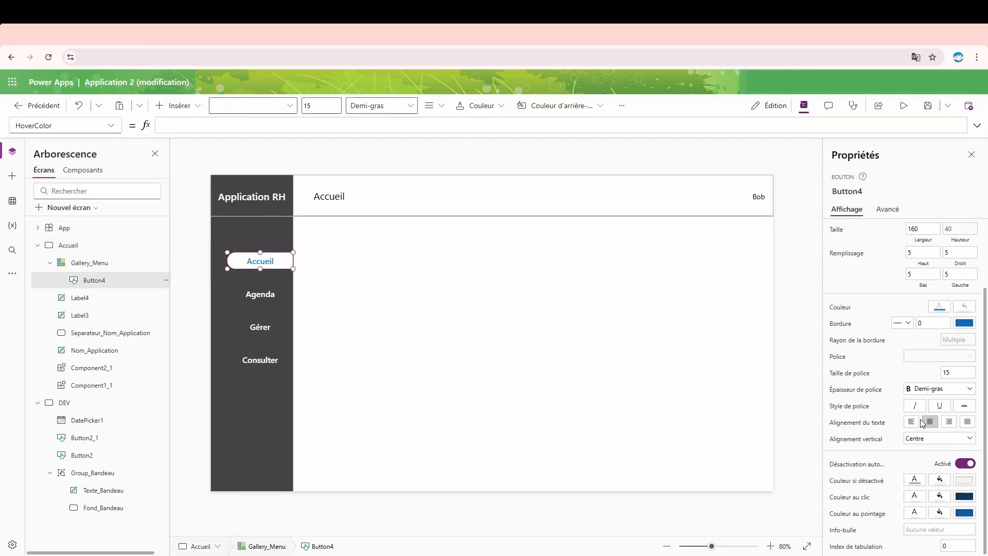
left_click(915, 513)
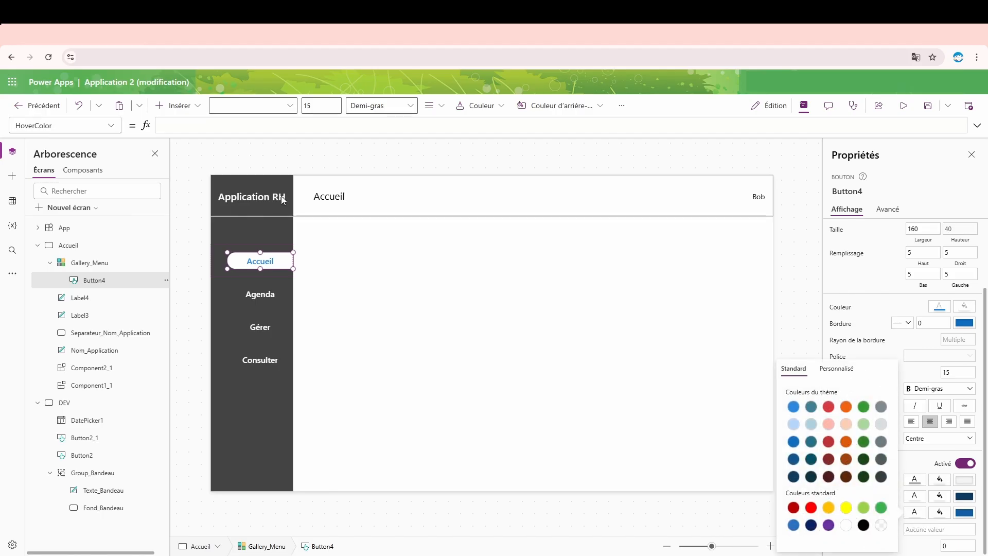
- Copy the menu button's Color formula into its HoverColor property and preview the menu in the app
left_click(257, 261)
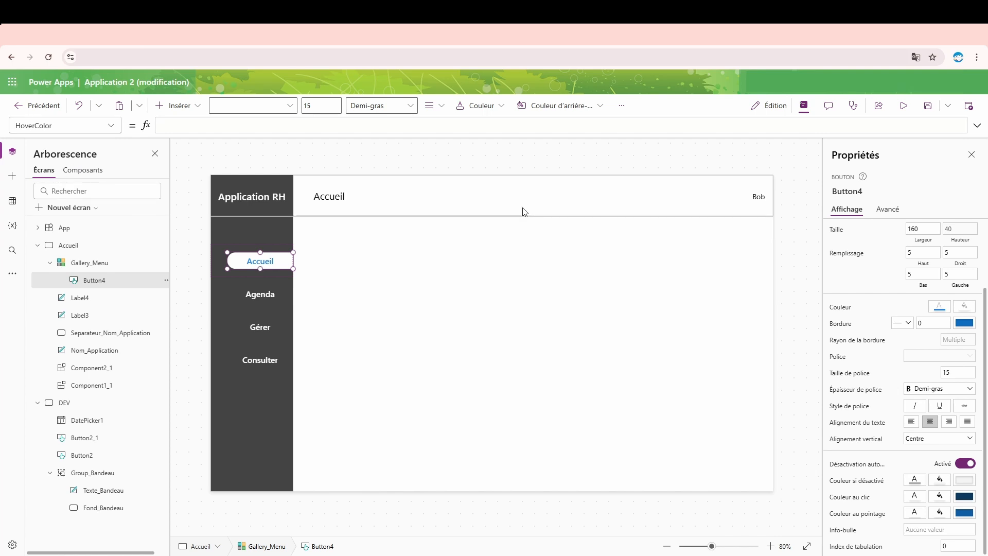
left_click(936, 308)
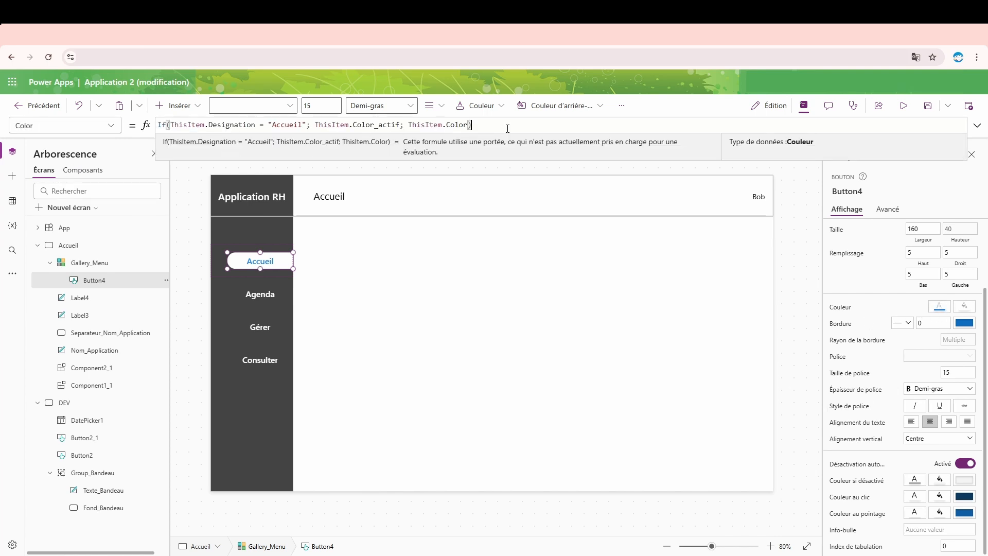
left_click_drag(507, 127, 44, 128)
key("ctrl+c")
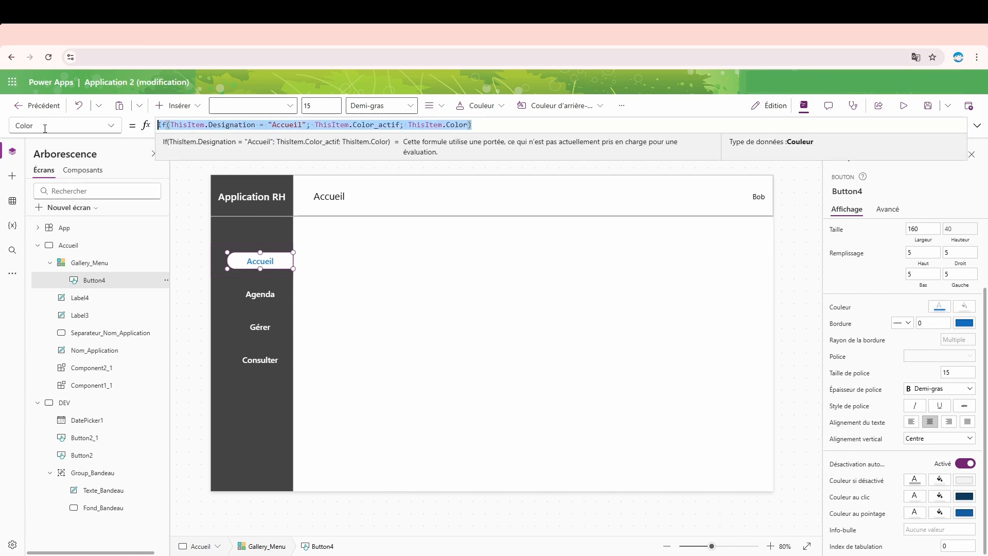
left_click(112, 129)
scroll(93, 223, "down", 2)
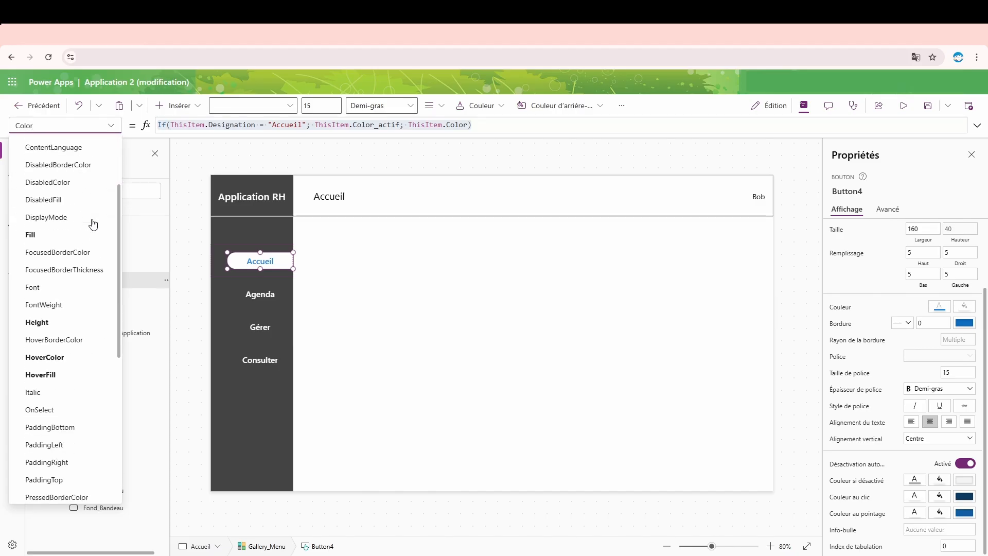
left_click(61, 360)
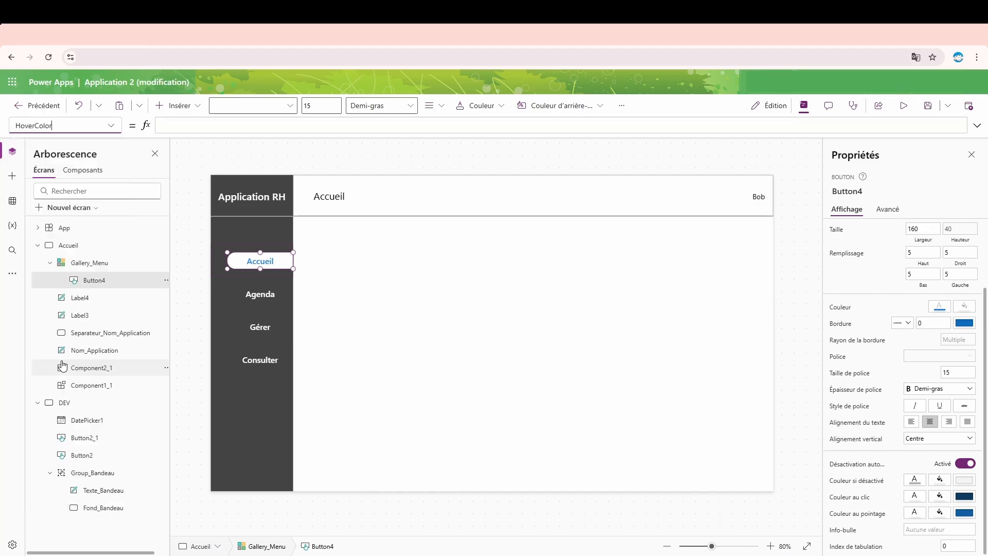
left_click(186, 125)
key("ctrl+v")
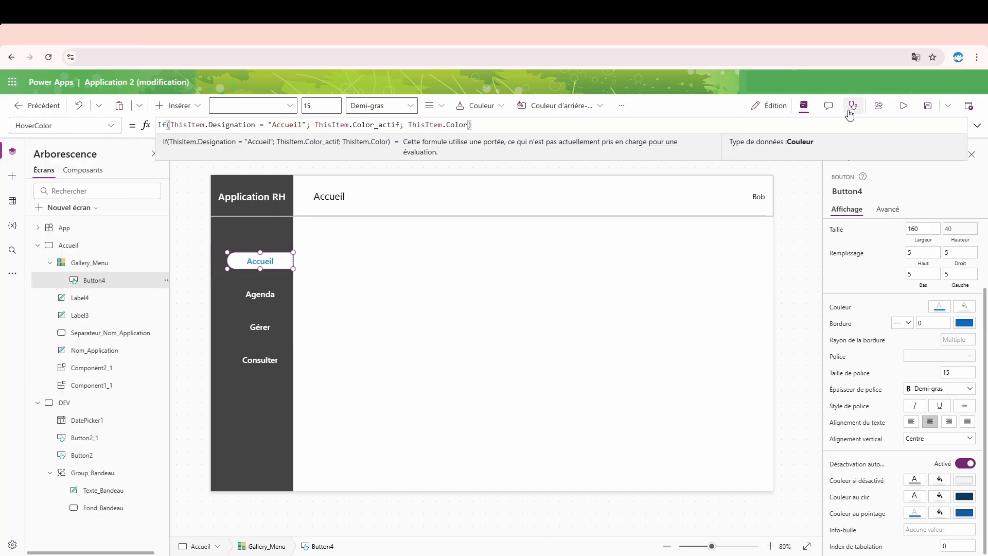
left_click(903, 106)
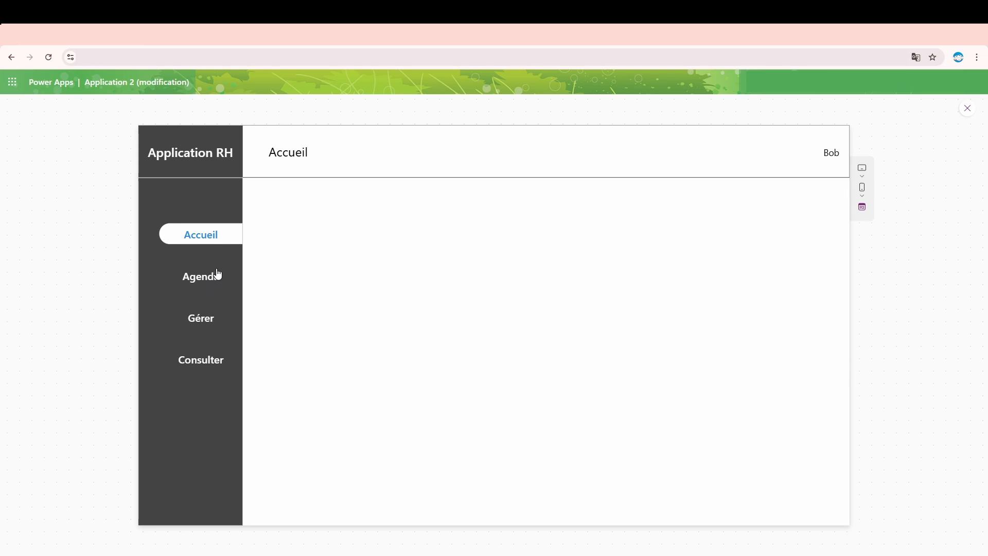
left_click(973, 113)
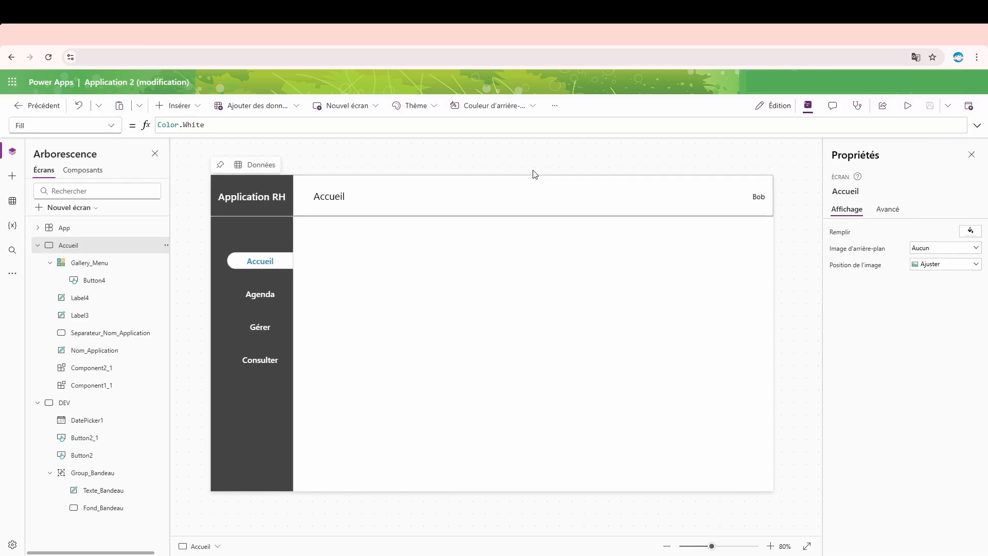
- Rename the button inside Gallery_Menu as Button_Menu
left_click(256, 292)
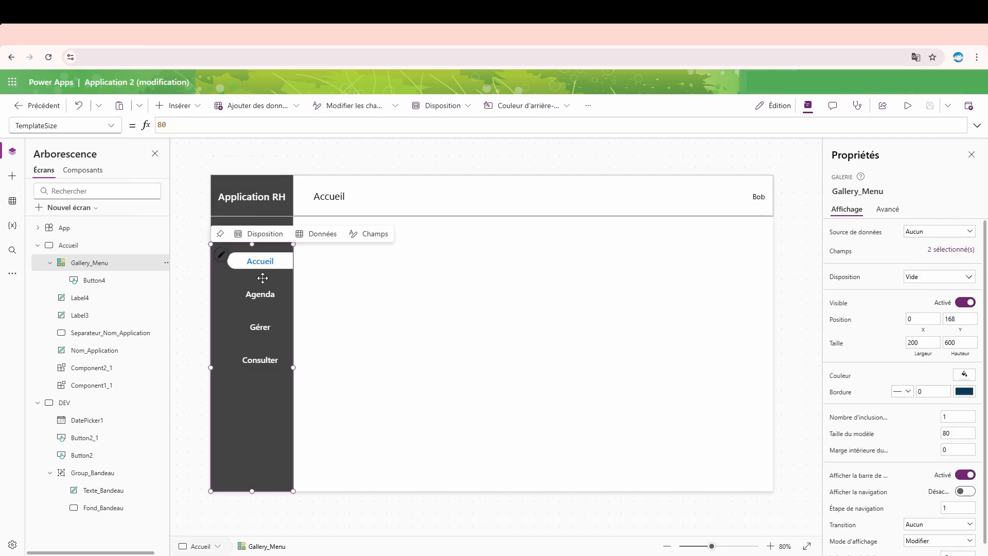
left_click(375, 284)
left_click(259, 266)
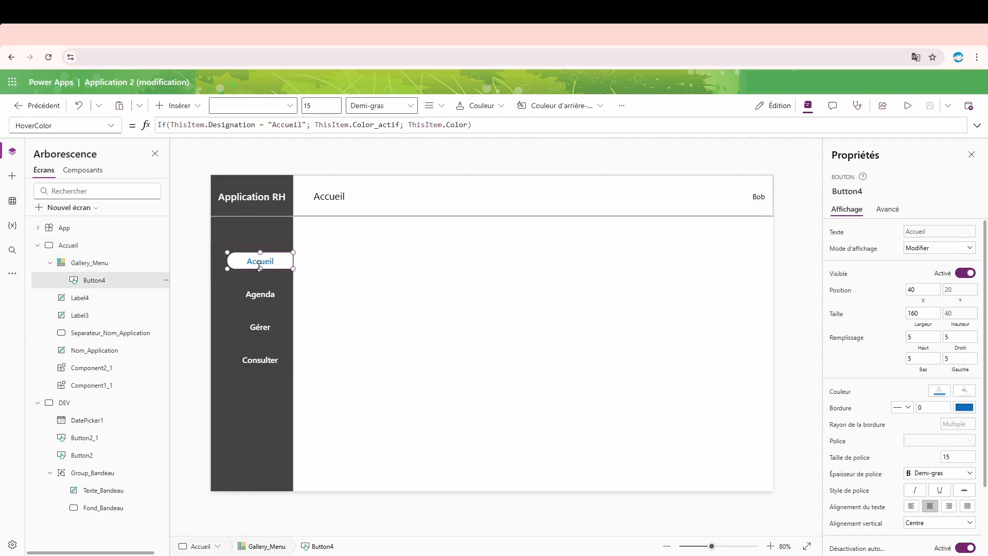
double_click(114, 281)
left_click(114, 283)
key("BackSpace")
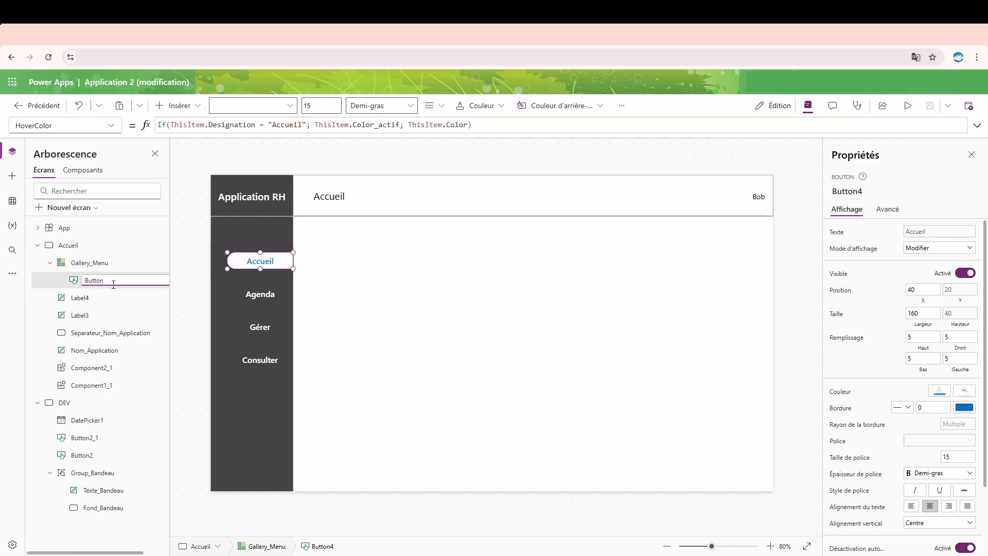
type("_Menu")
key("Escape")
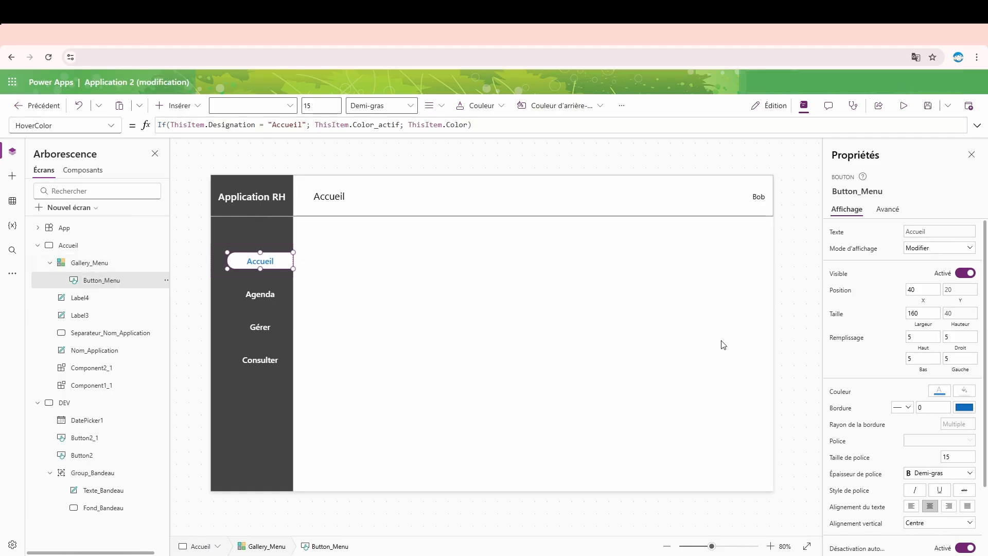
- Review the Page field of the Accueil entry in the MENU table of the App's OnStart formula
scroll(905, 313, "down", 2)
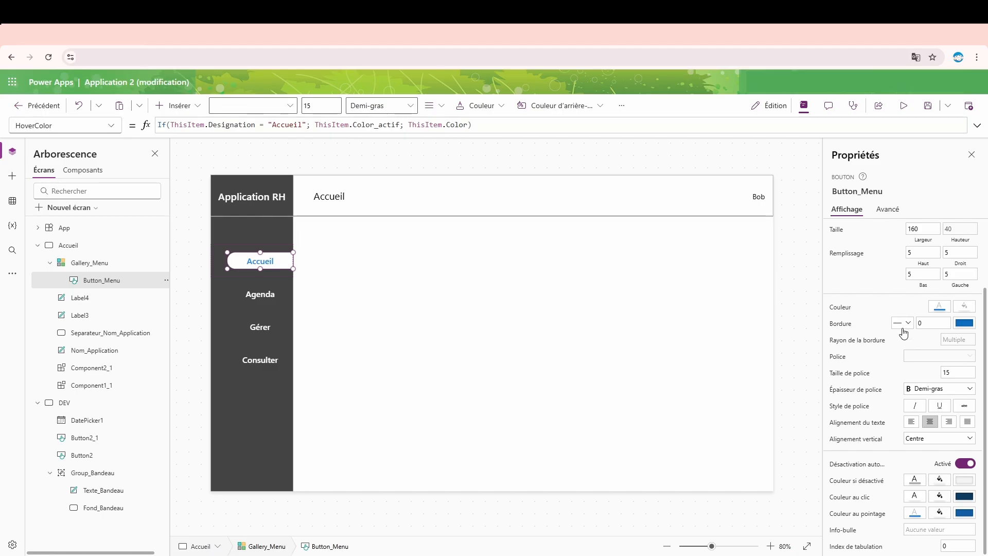
scroll(904, 332, "up", 2)
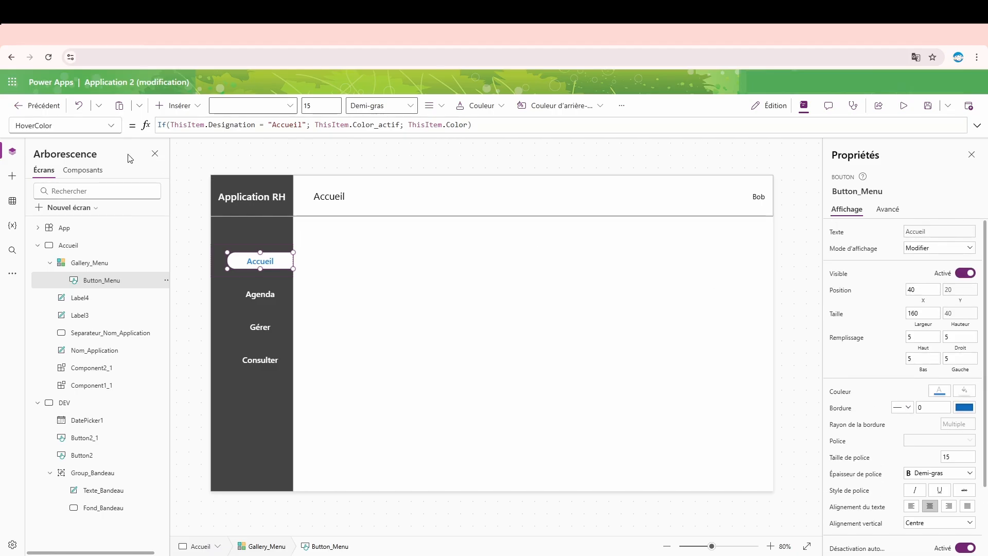
left_click(83, 227)
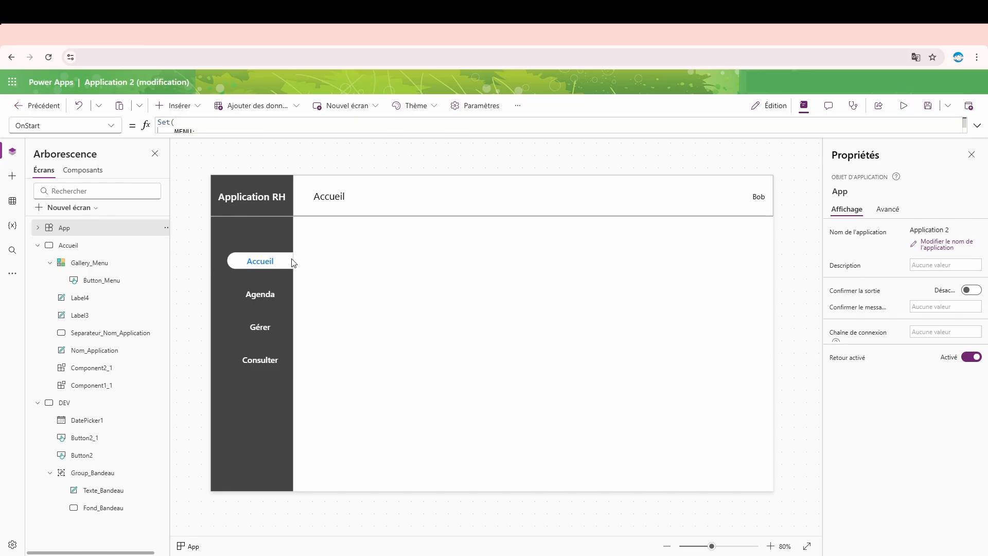
left_click(978, 125)
left_click_drag(276, 206, 210, 205)
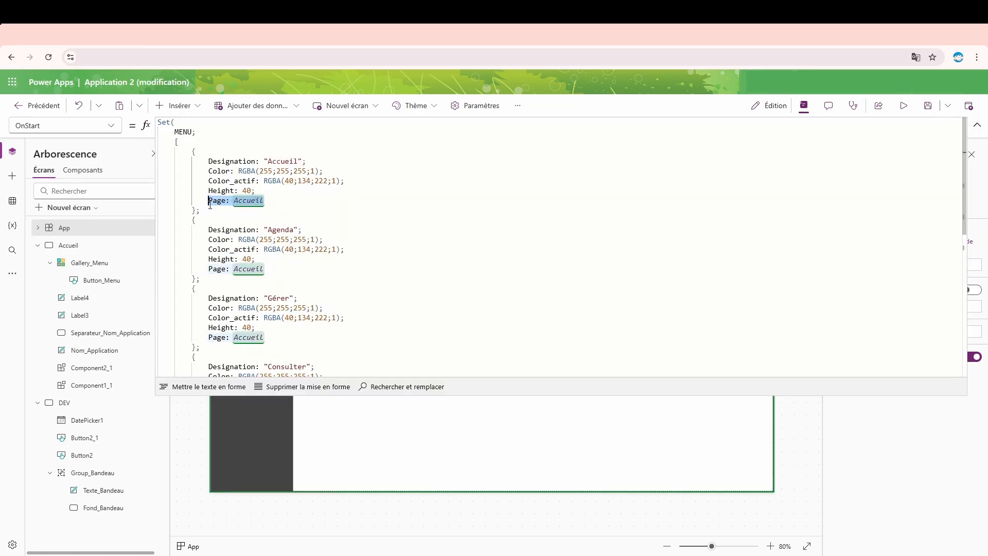
left_click(977, 125)
- Replace Button_Menu's OnSelect formula with a Navigate call that targets ThisItem.Page
left_click(251, 264)
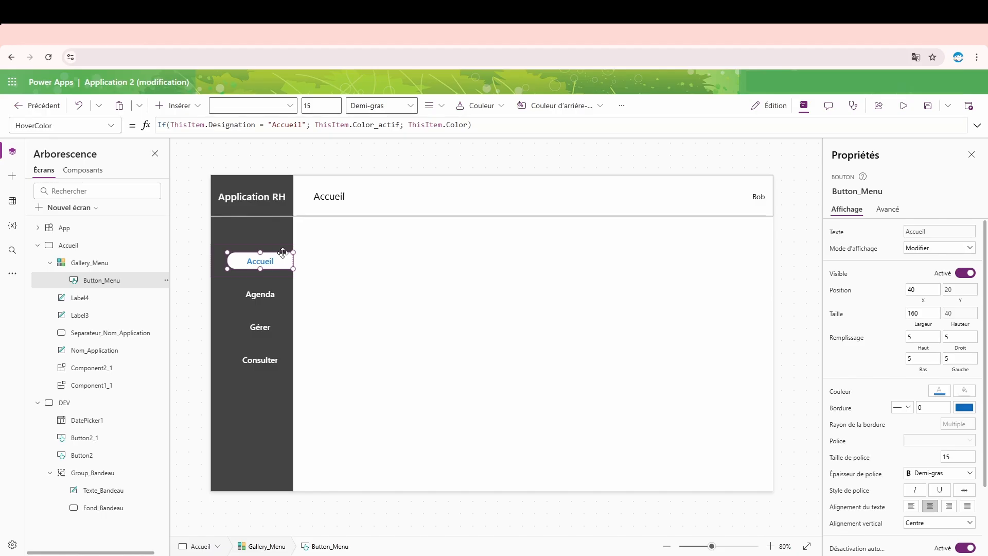
left_click(888, 209)
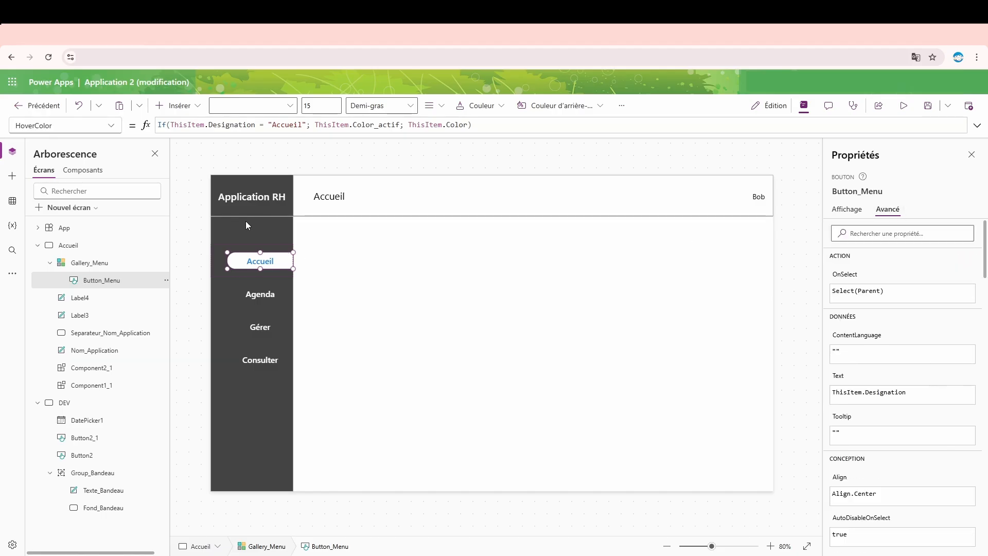
left_click(837, 275)
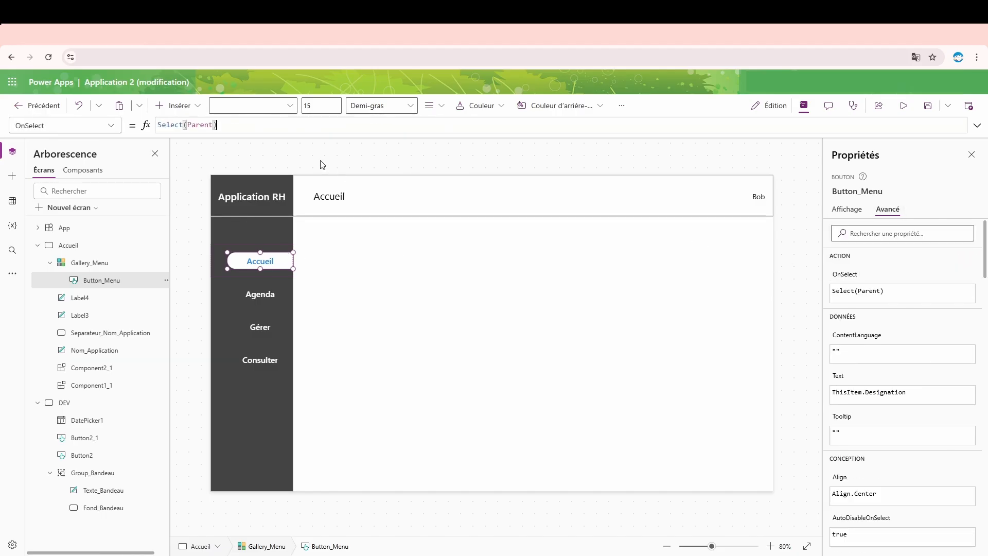
key("ctrl+a")
type("Na")
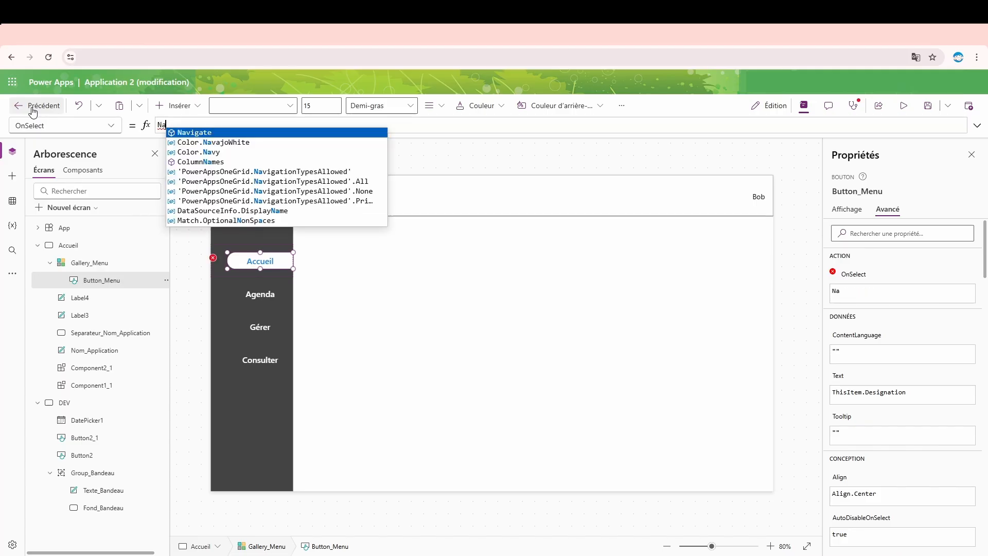
key("Tab")
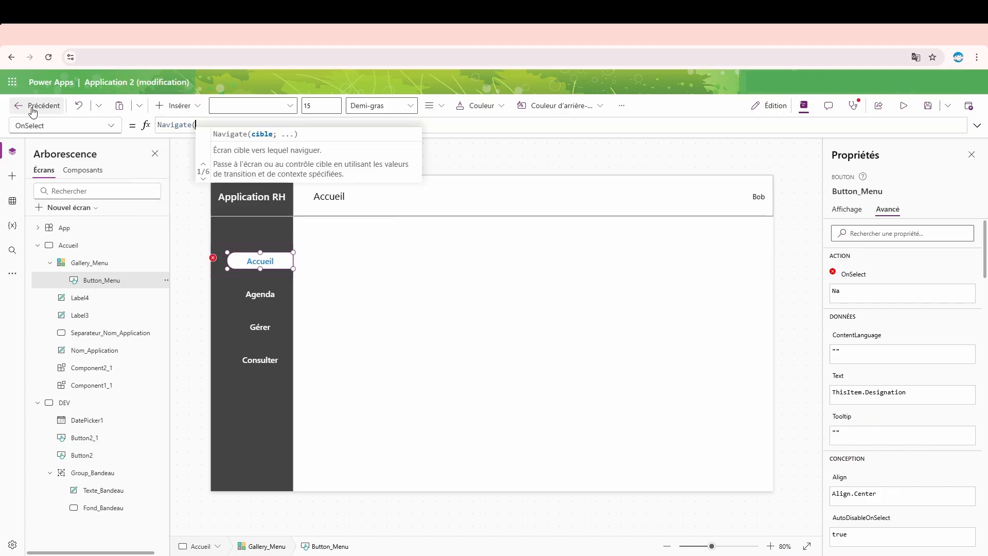
type("this")
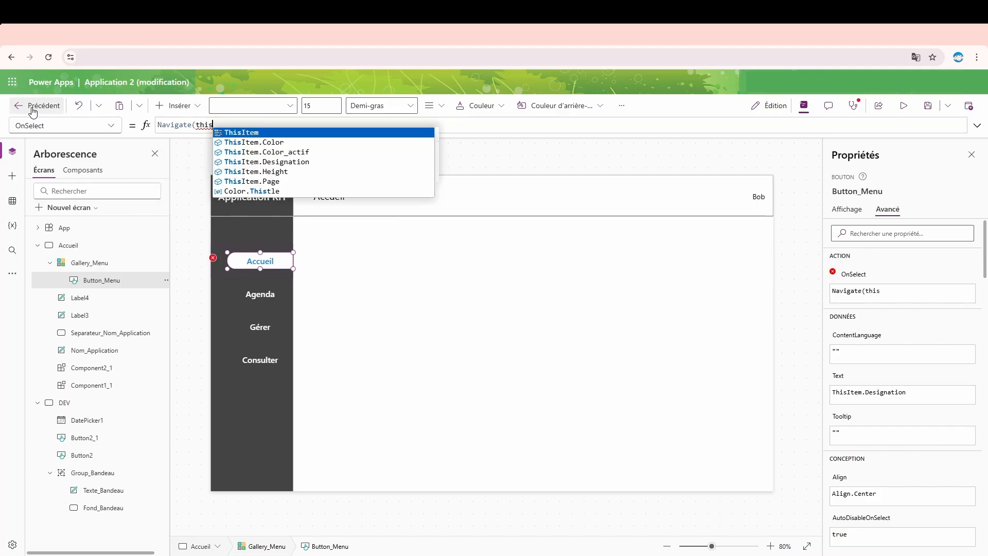
key("Down")
key("Down")
key("Down")
key("Down")
key("Tab")
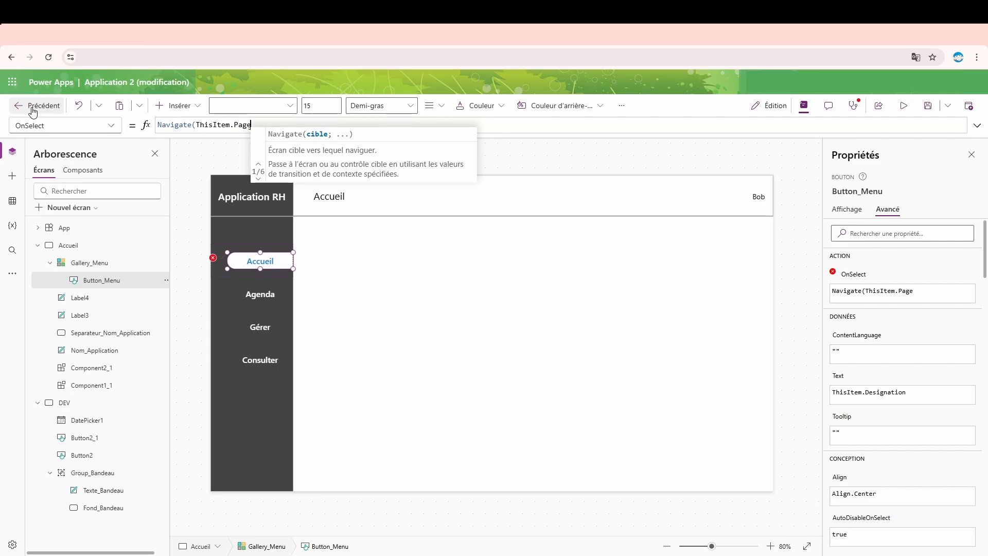
- Add ScreenTransition.Cover as the transition argument of Button_Menu's Navigate formula and close the formula
type("; ")
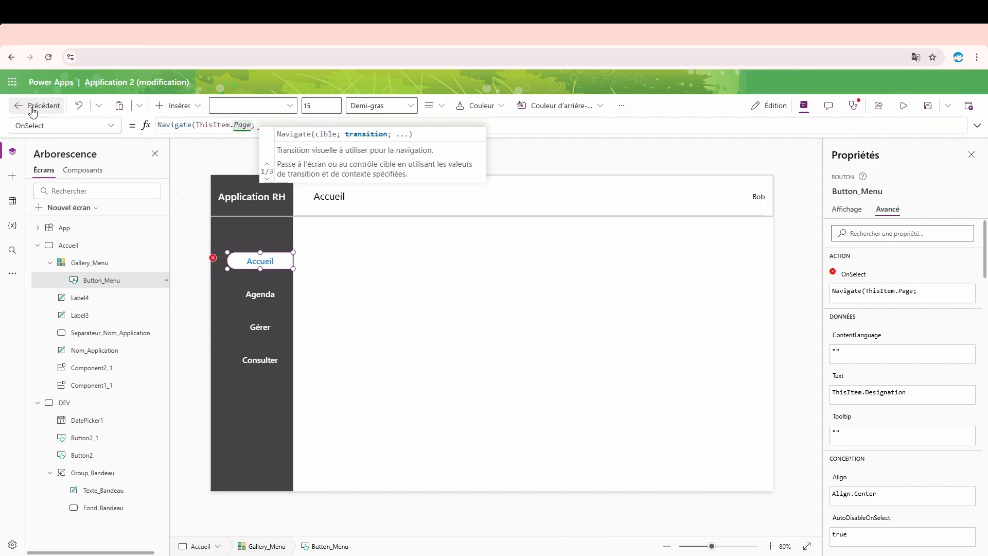
type("Scre")
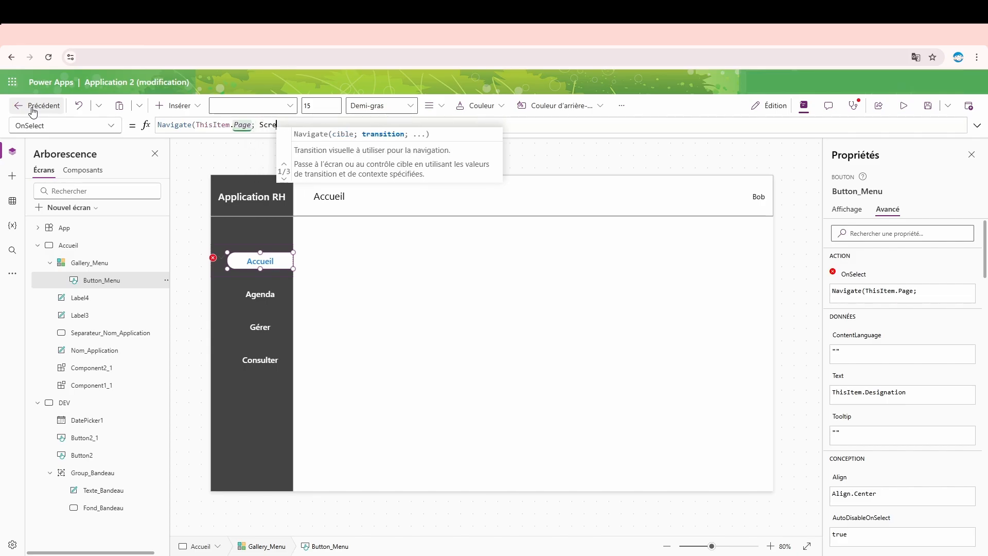
type("e")
key("Down")
key("Down")
key("Down")
key("Down")
key("Down")
key("Down")
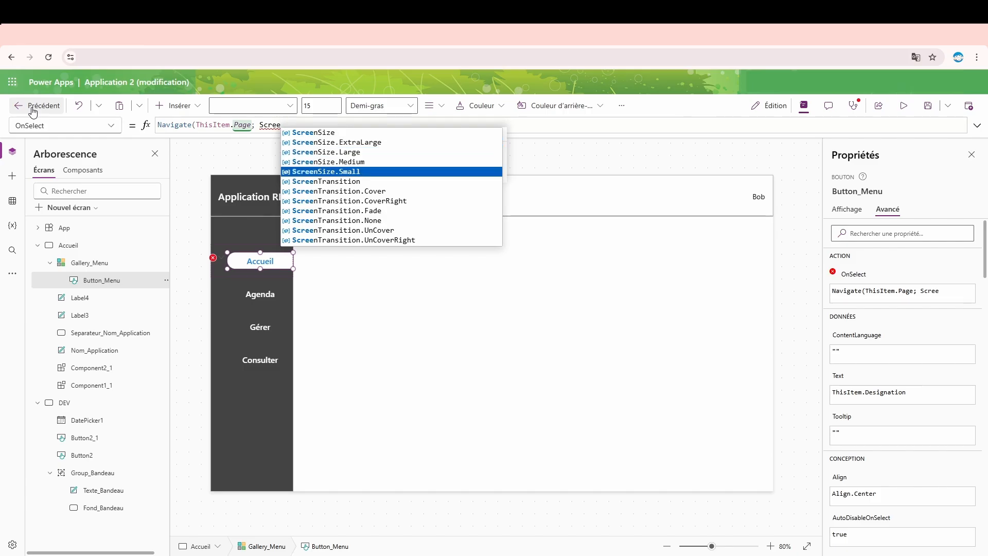
key("Down")
key("Down")
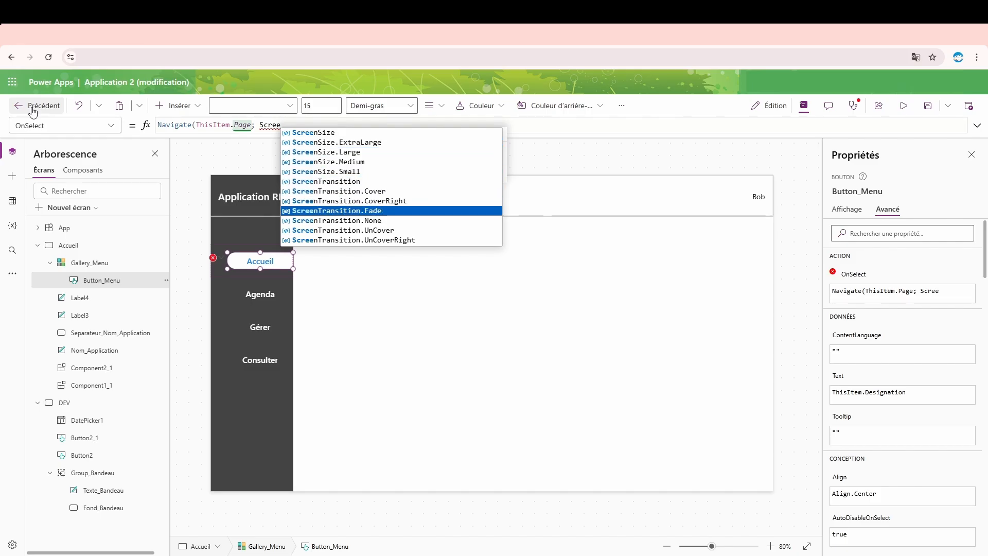
key("Up")
key("Up")
key("Tab")
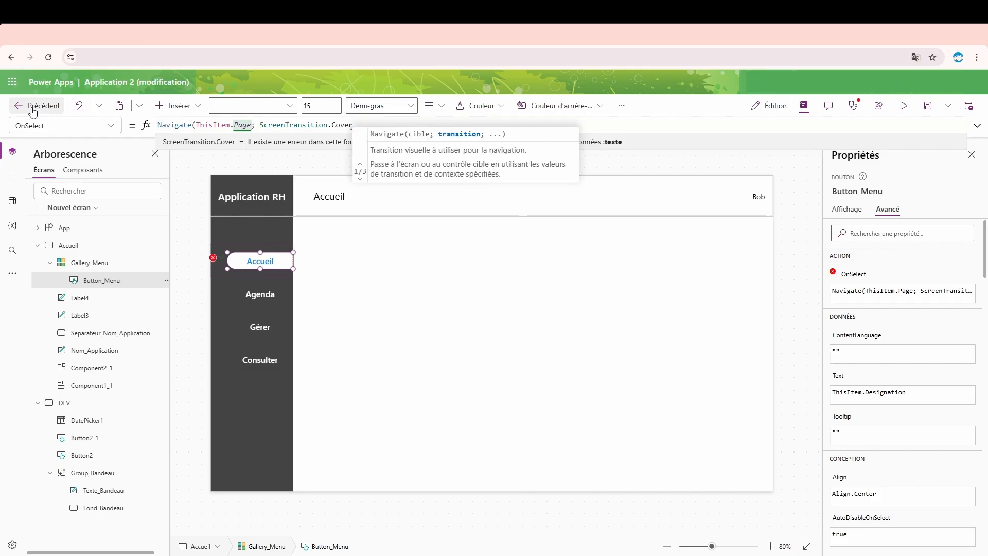
type(")")
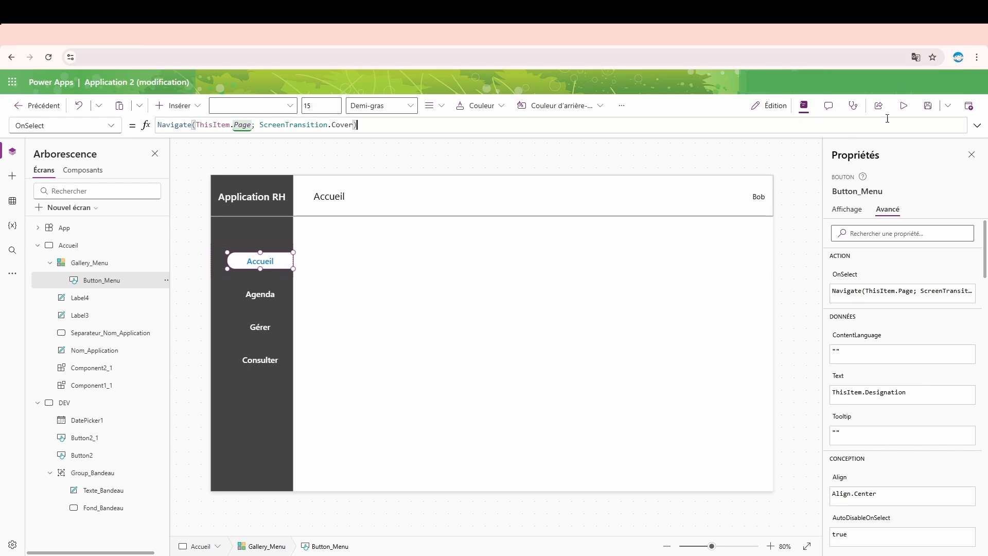
- Preview the app twice to test the Accueil menu button, returning to edit mode with Button_Menu selected
left_click(904, 105)
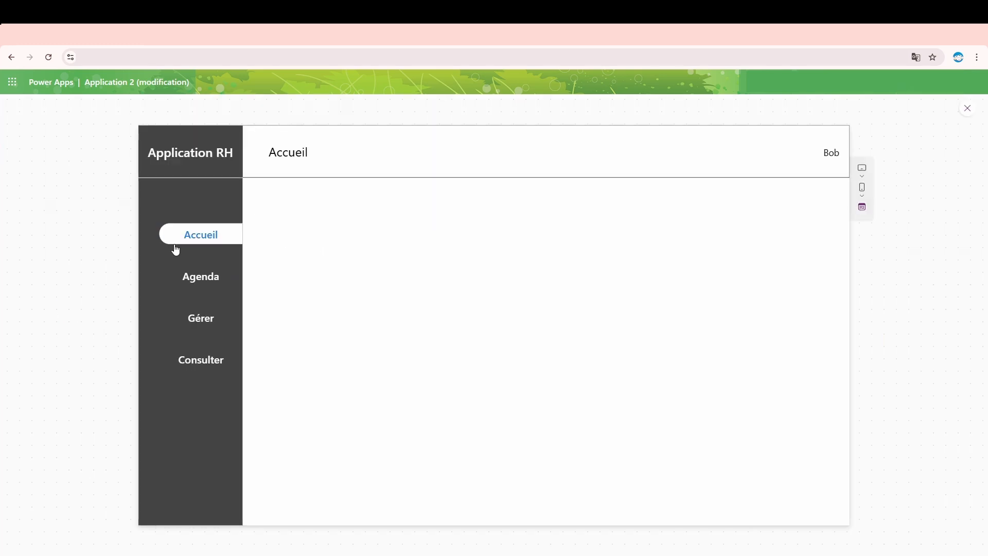
left_click(975, 112)
left_click(279, 261)
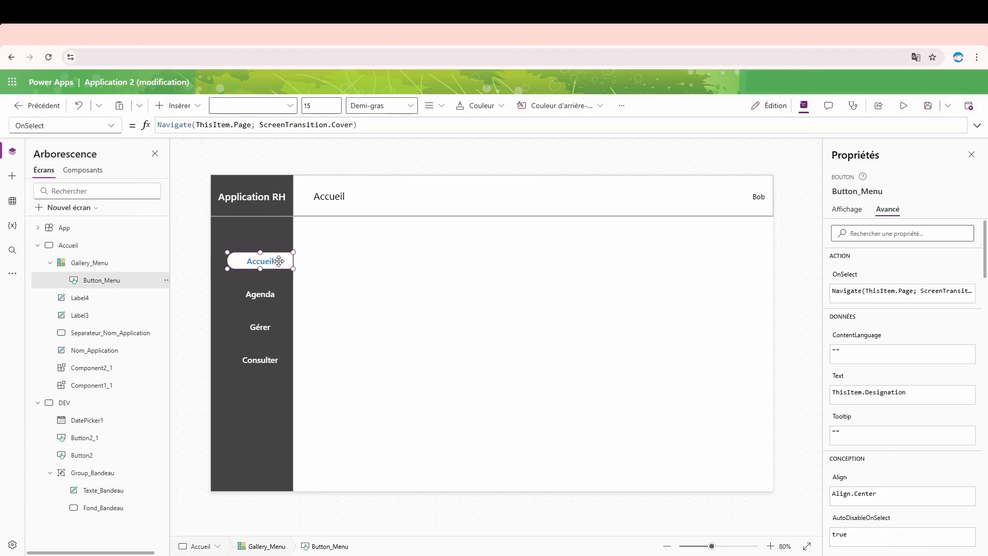
left_click(903, 106)
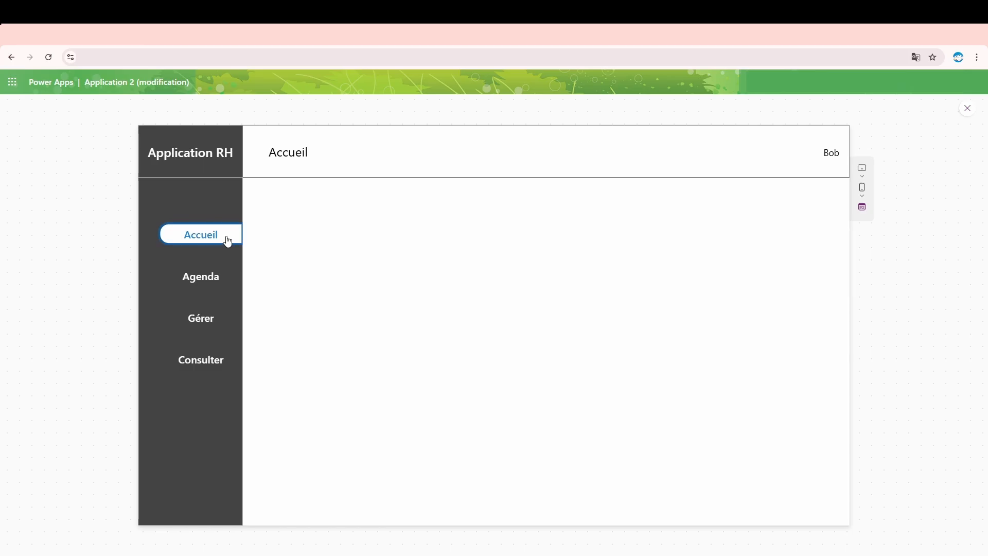
left_click(967, 108)
left_click(269, 260)
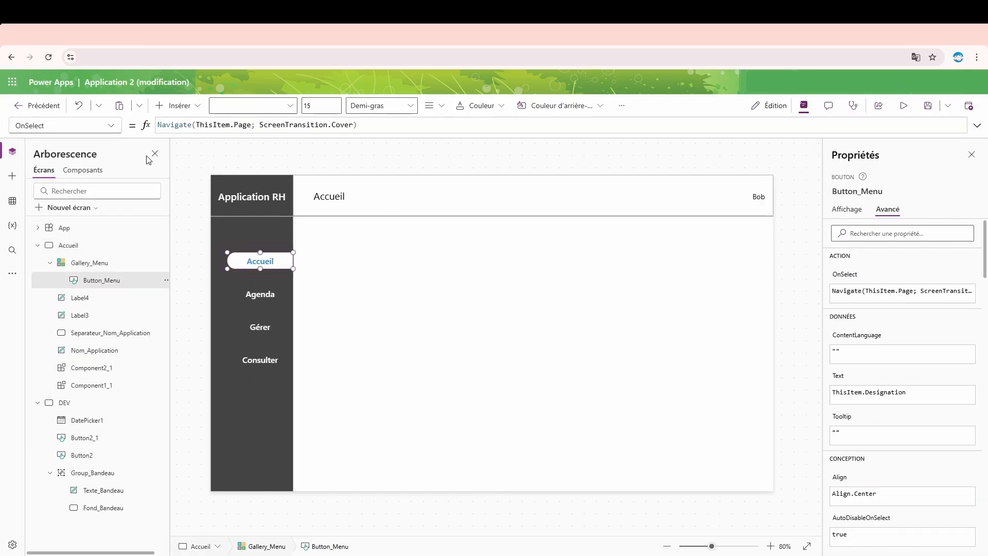
- Inspect Button_Menu's BorderThickness and PressedBorderColor properties for the source of the border around the clicked button
left_click(111, 125)
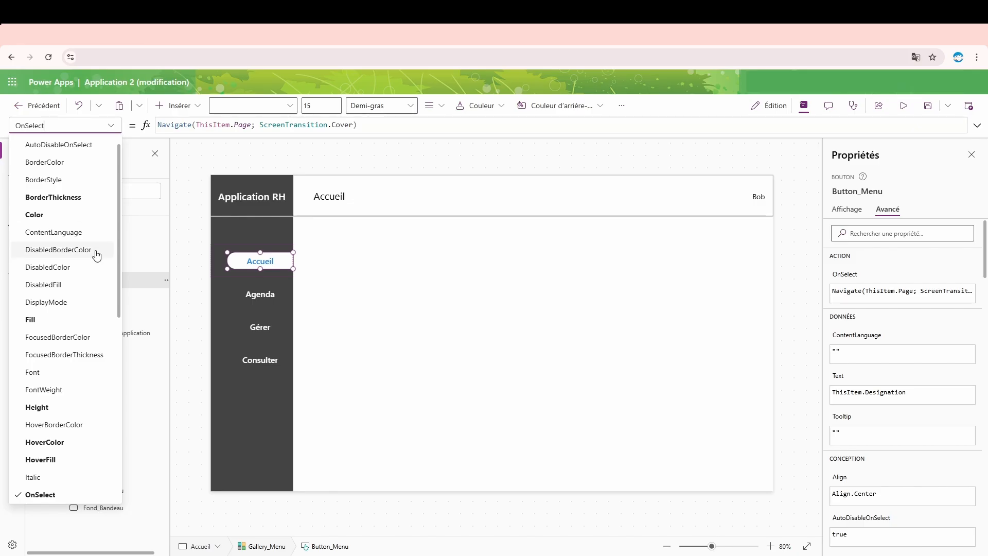
left_click(47, 204)
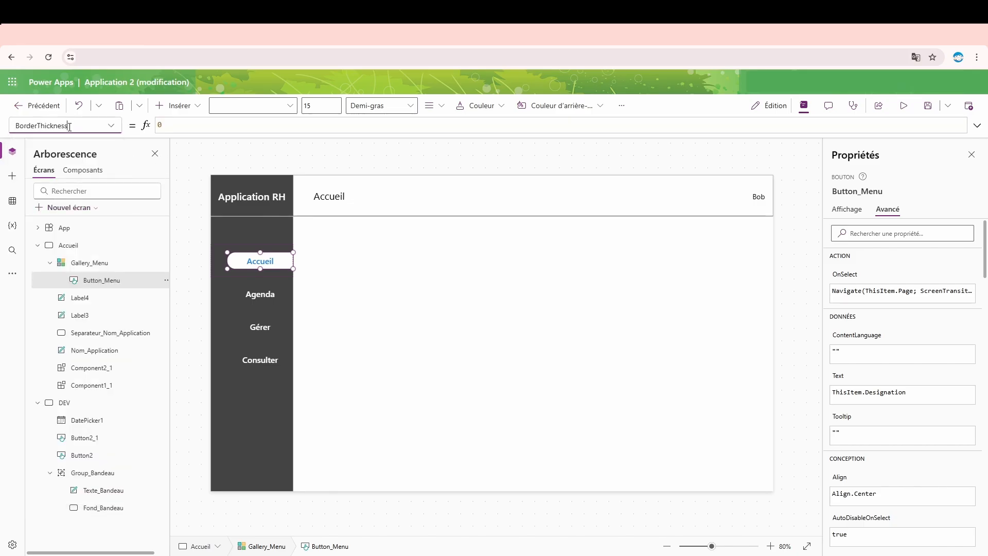
left_click(112, 126)
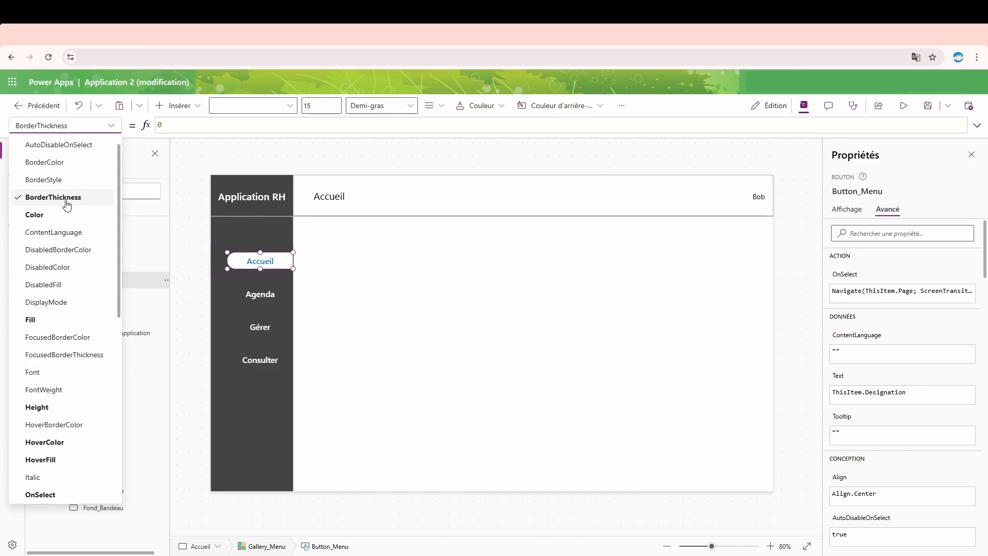
scroll(67, 205, "down", 5)
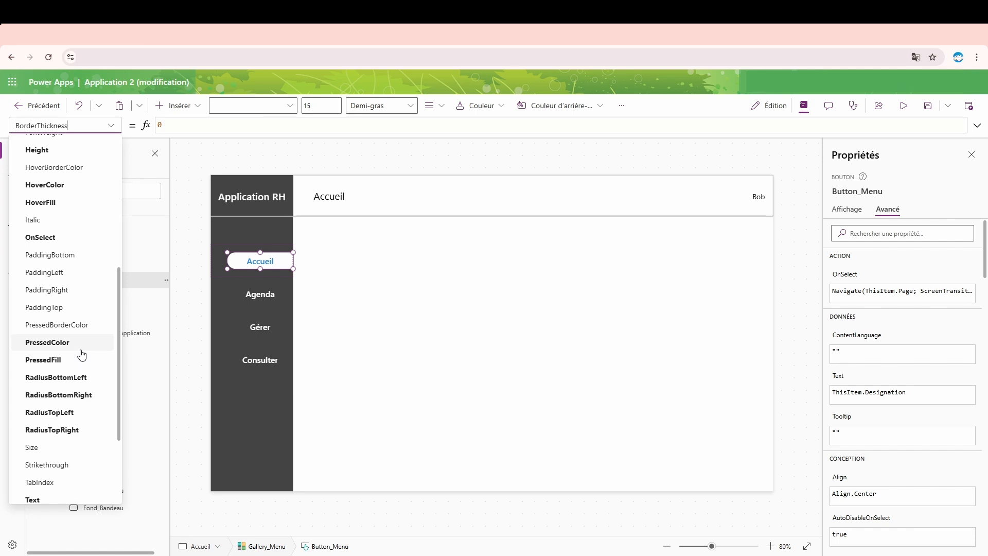
left_click(82, 325)
- Set Button_Menu's FocusedBorderThickness property to 0
left_click(104, 128)
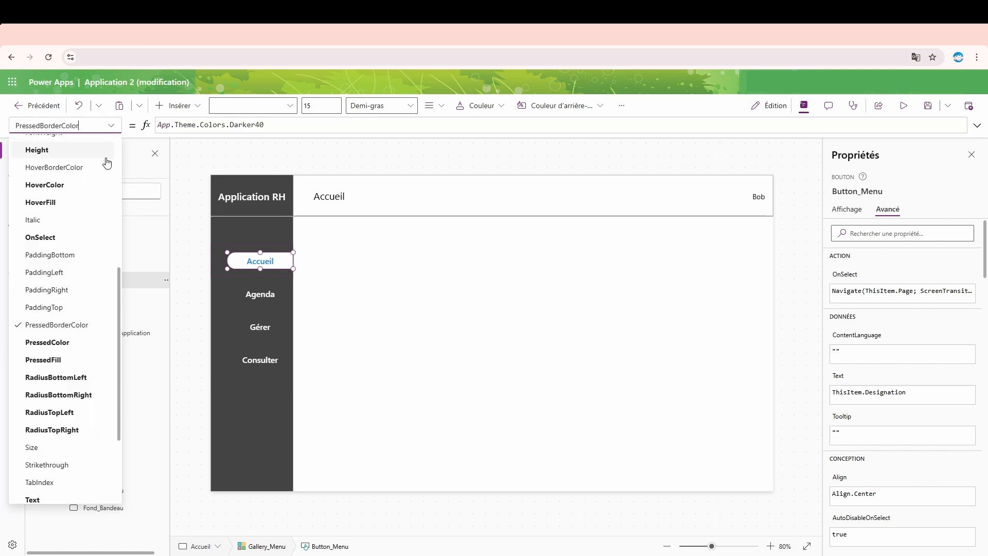
scroll(93, 338, "down", 3)
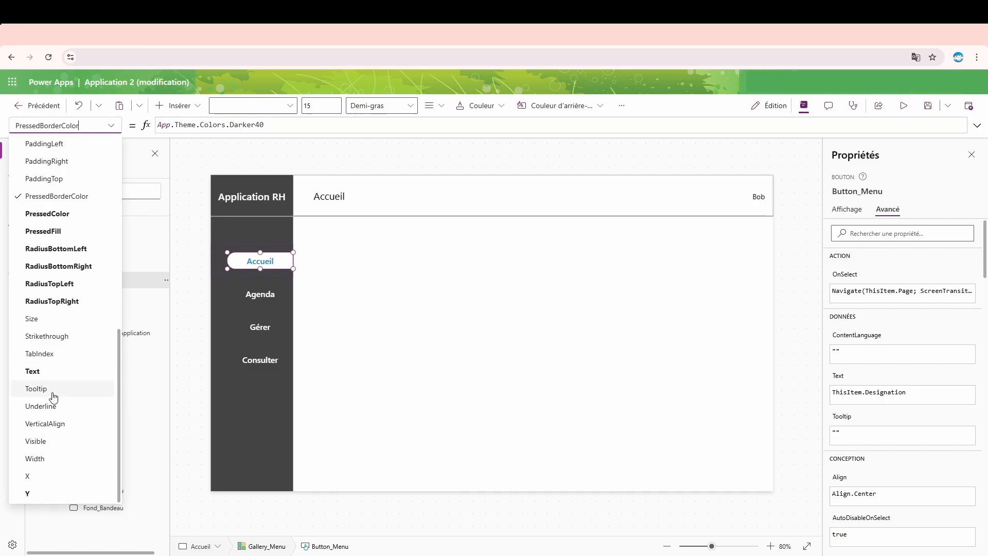
scroll(81, 386, "up", 2)
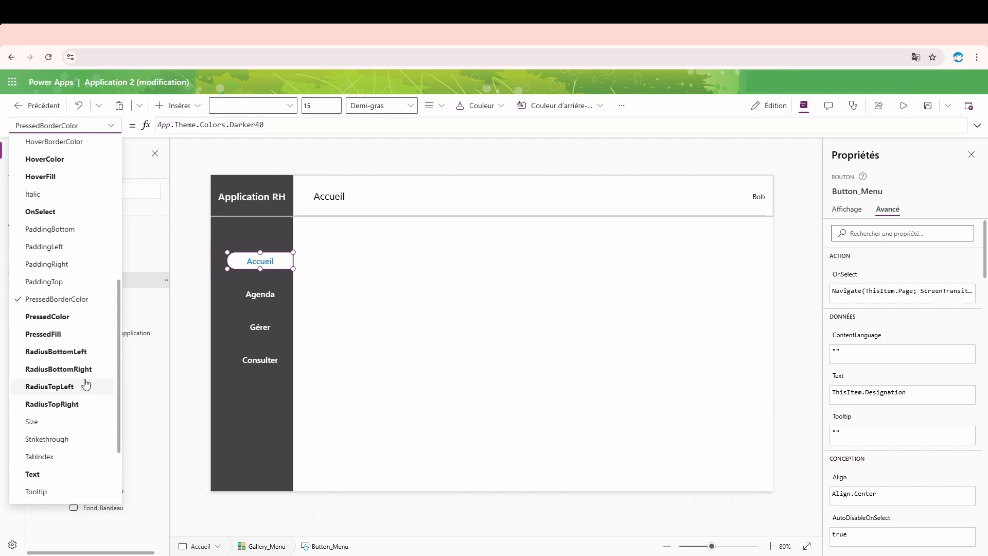
scroll(58, 315, "up", 2)
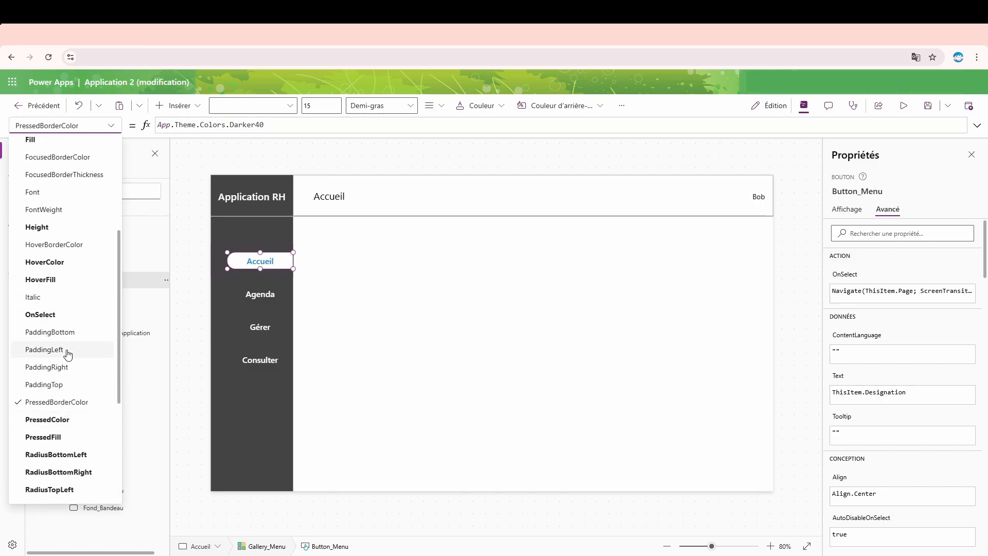
scroll(67, 353, "up", 2)
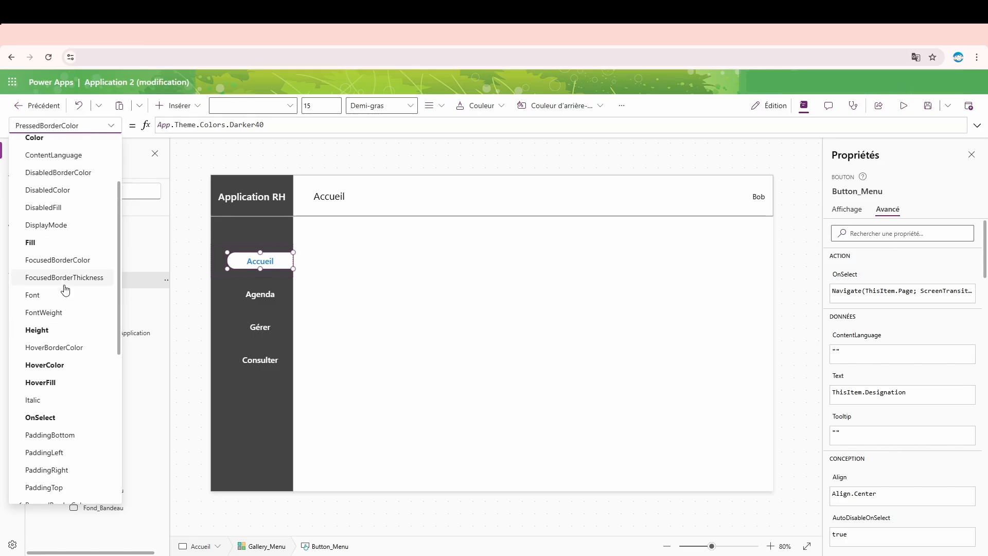
left_click(61, 279)
key("BackSpace")
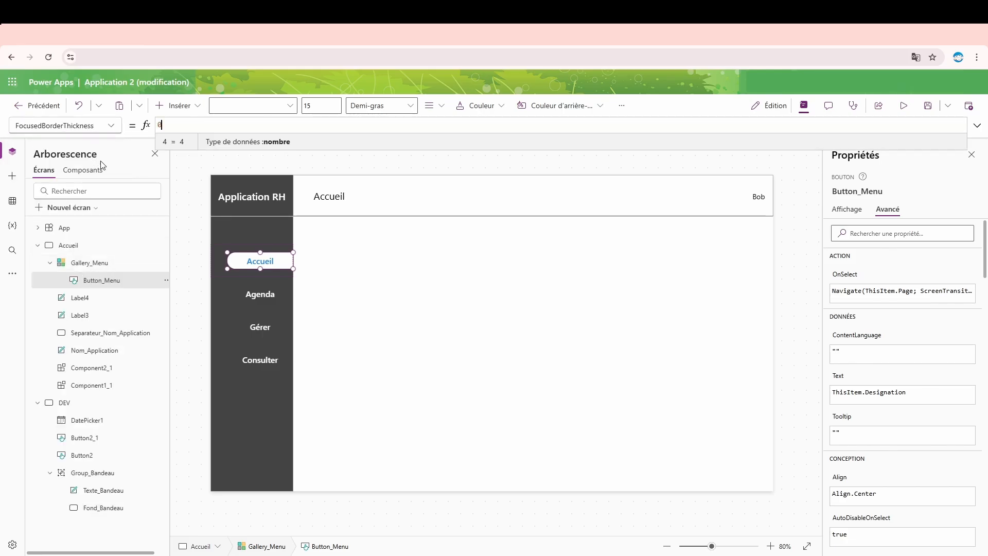
- Preview the Accueil button's border and pressed text colour, and return to editing Button_Menu
left_click(904, 105)
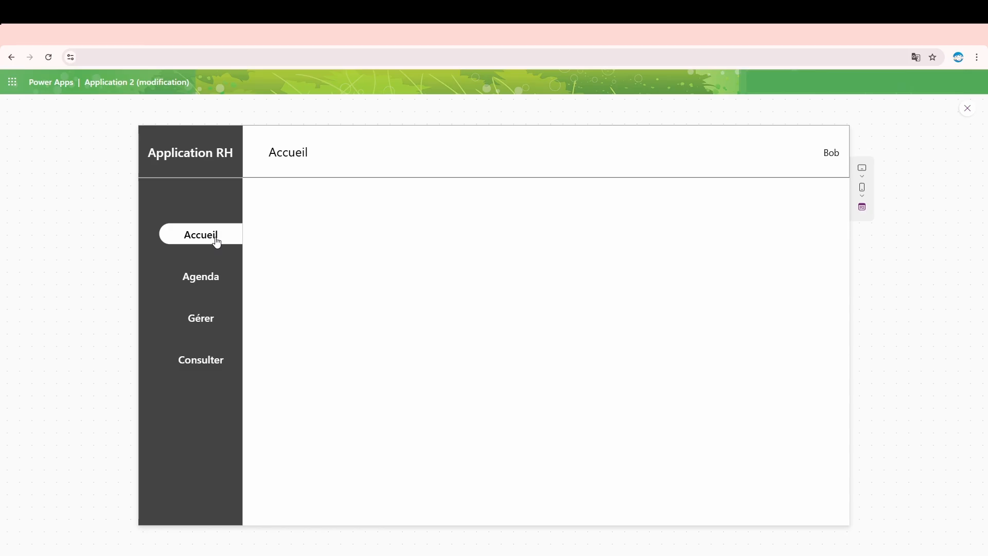
left_click(972, 113)
left_click(261, 261)
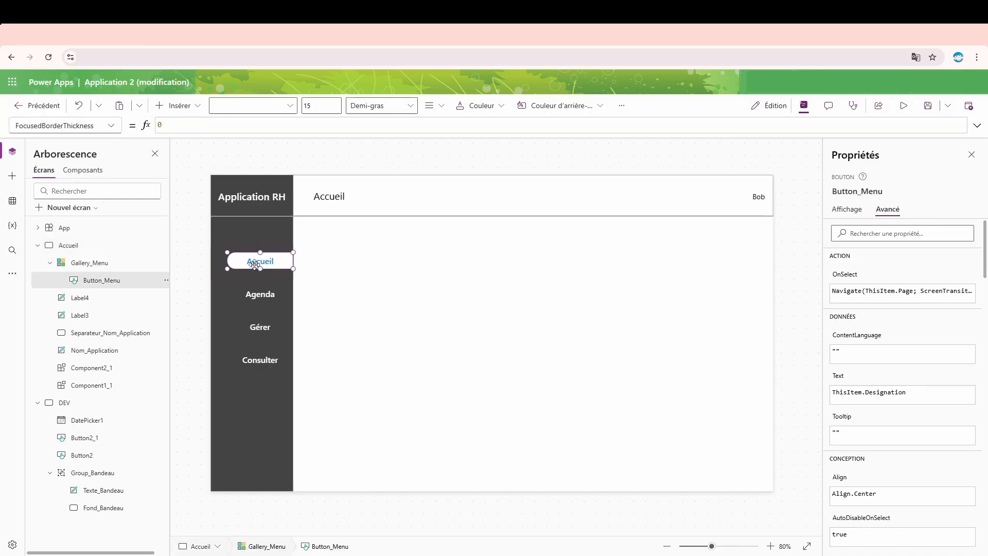
- Copy Button_Menu's Color formula into its PressedColor property and preview the app
left_click(856, 211)
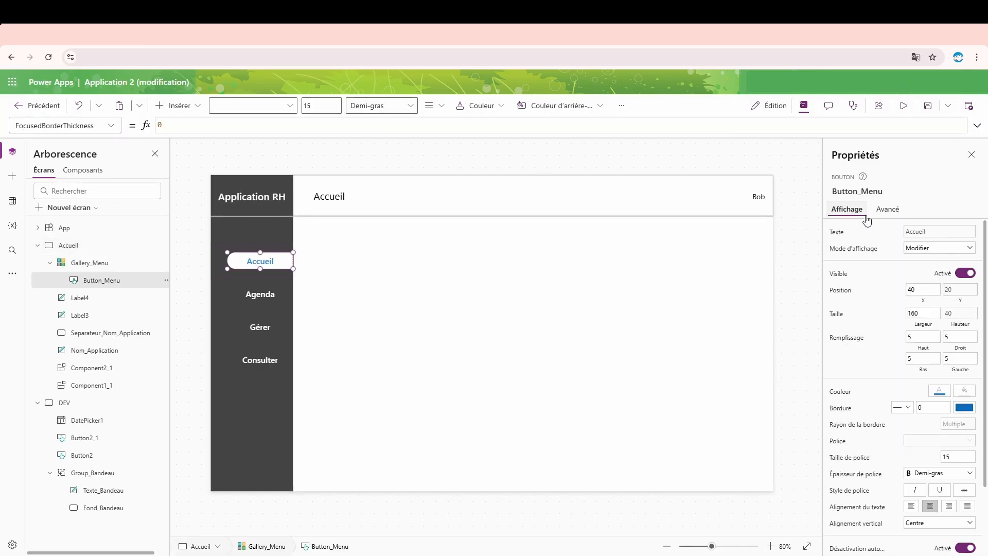
left_click(940, 390)
left_click_drag(496, 127, 157, 125)
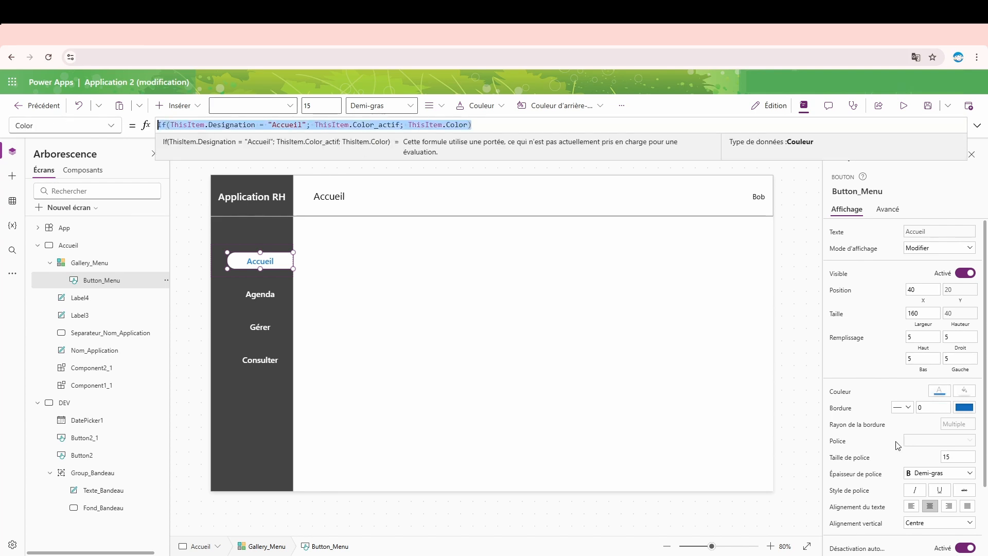
scroll(921, 511, "down", 1)
scroll(921, 511, "down", 2)
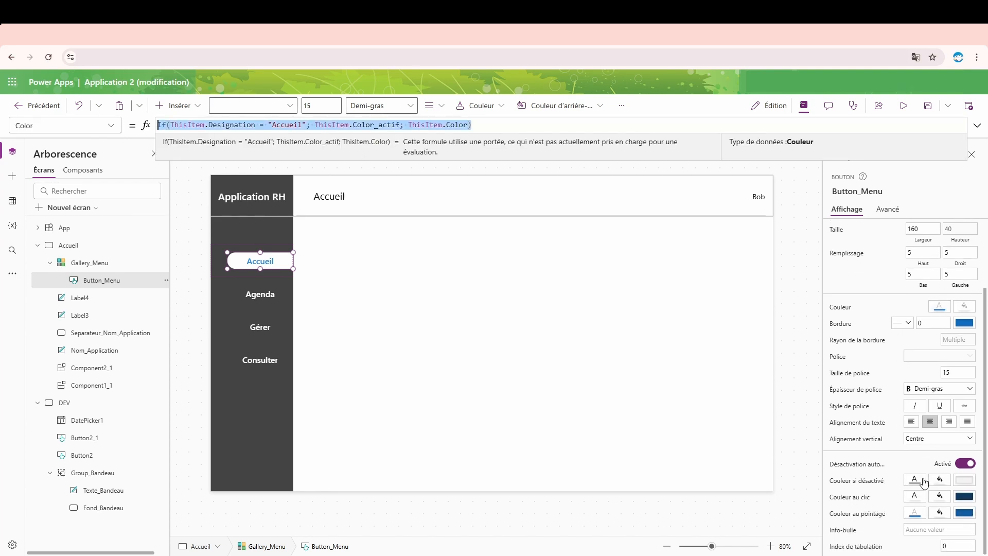
left_click(914, 498)
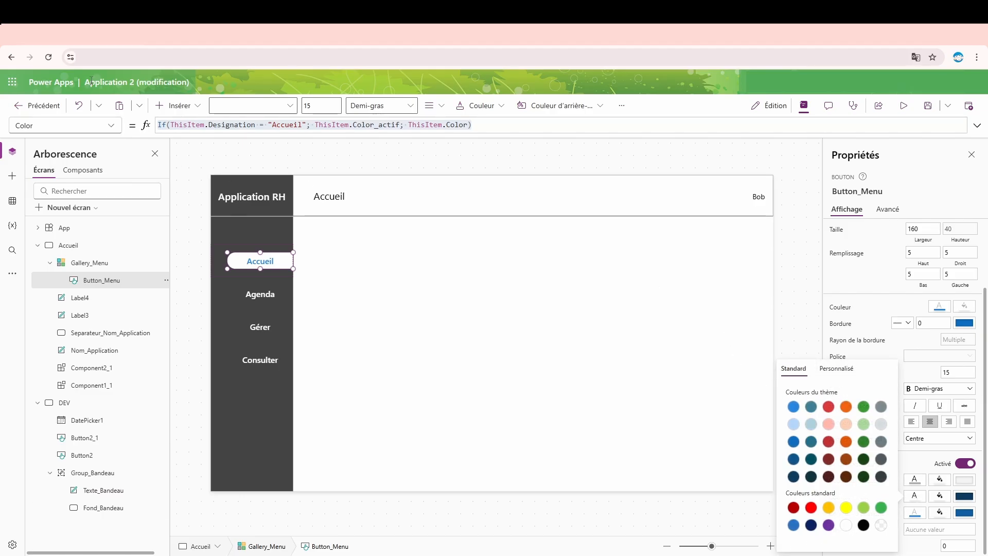
left_click(103, 128)
scroll(88, 340, "down", 5)
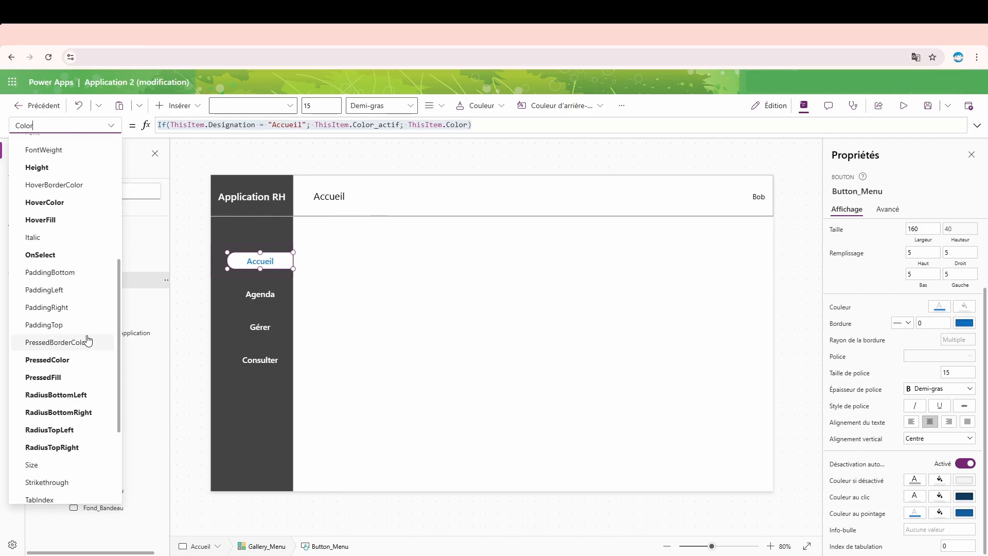
left_click(66, 308)
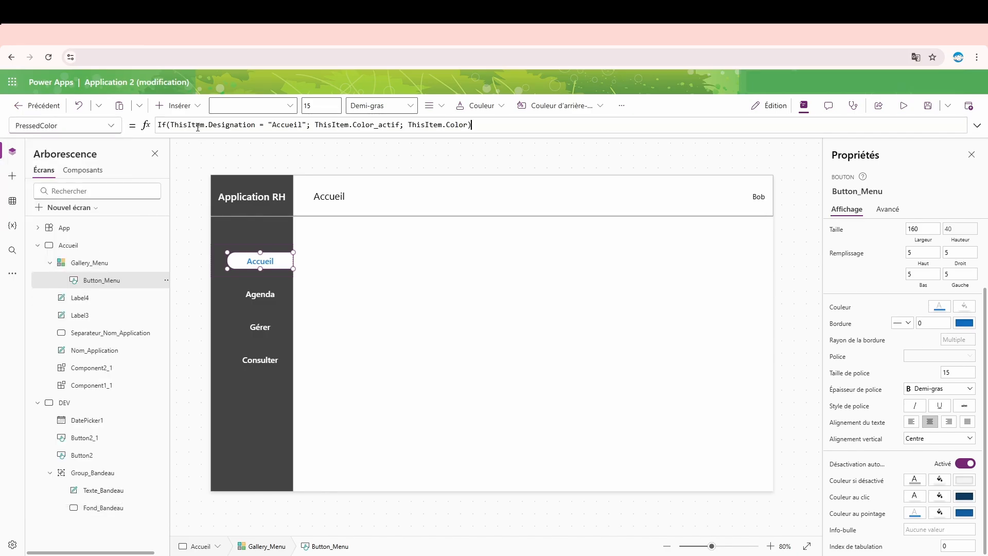
left_click(904, 105)
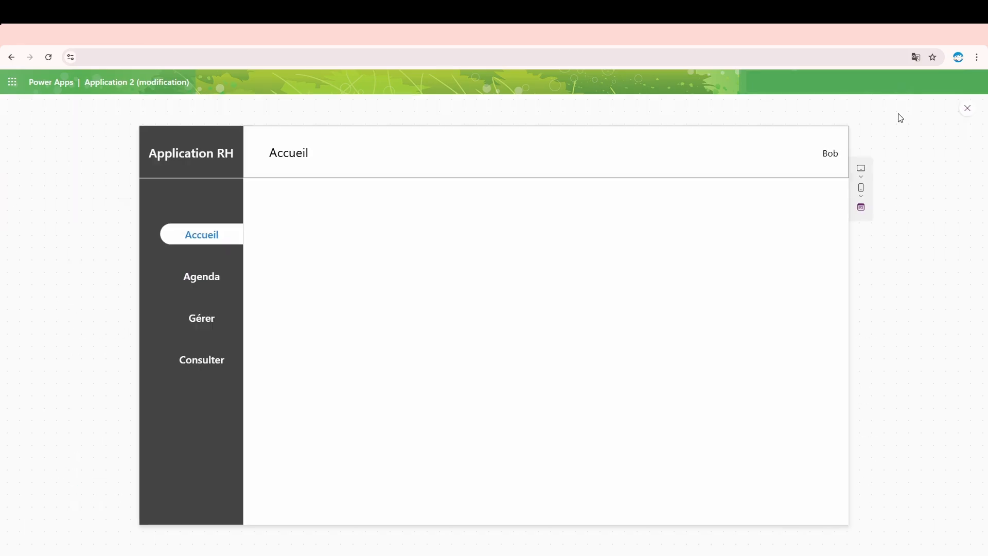